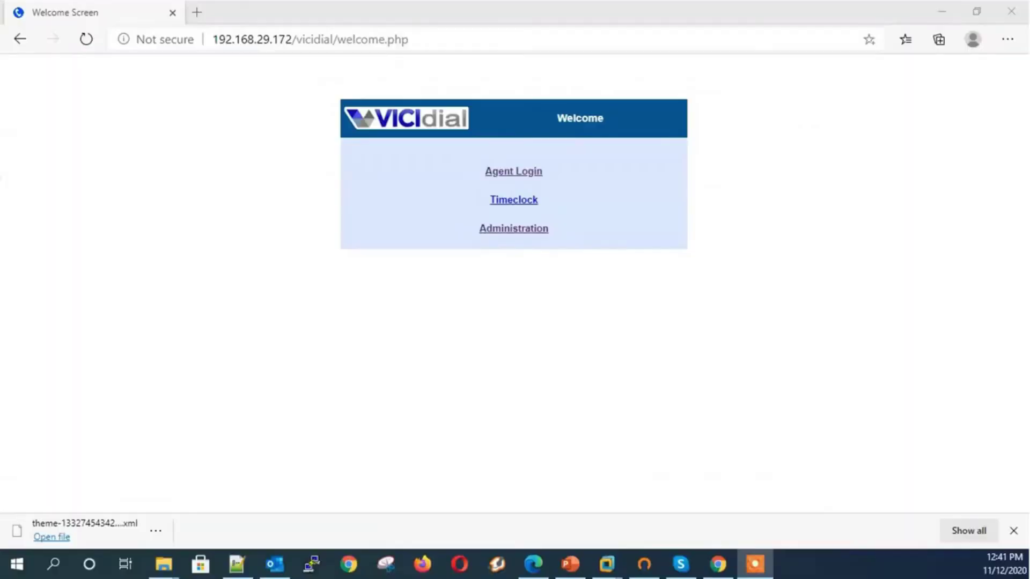
Open System Settings and find the Enable Custom List Fields setting
{"action": "left_click", "coordinate": [501, 228]}
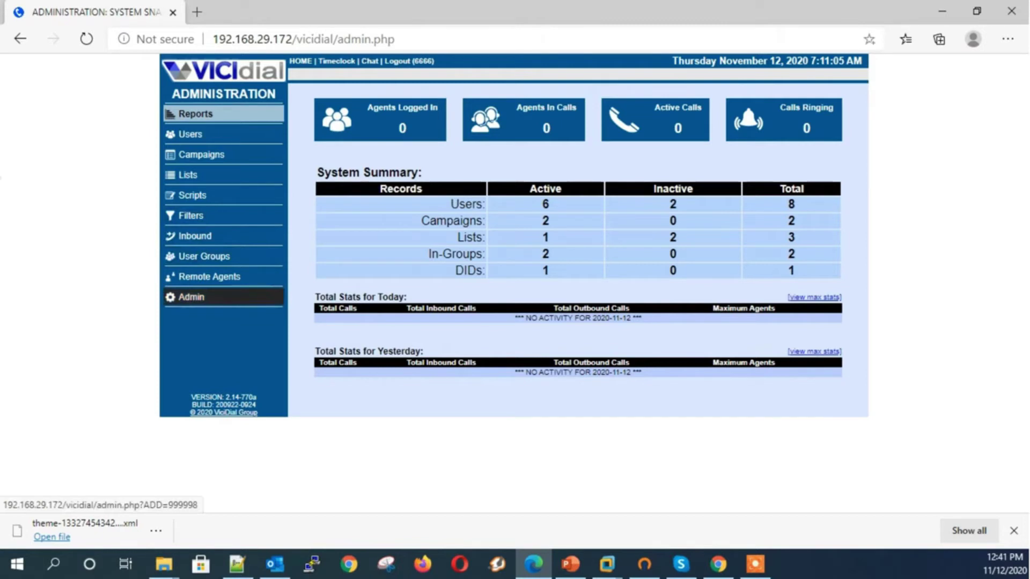
{"action": "left_click", "coordinate": [191, 297]}
{"action": "left_click", "coordinate": [499, 178]}
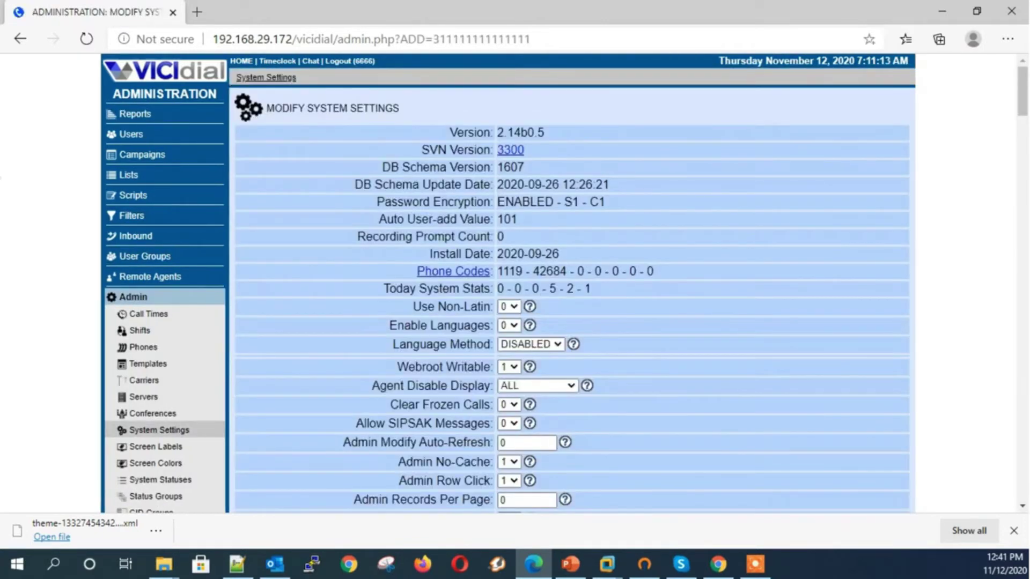
{"action": "key", "text": "ctrl+f"}
{"action": "key", "text": "Return"}
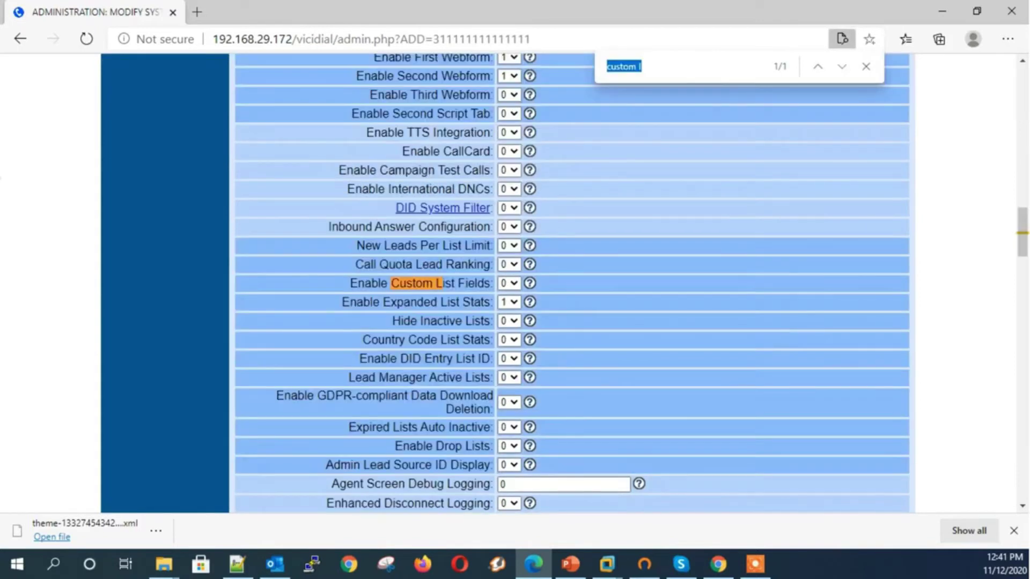
Set Enable Custom List Fields to 1, save the settings, and show all lists
{"action": "left_click", "coordinate": [508, 283]}
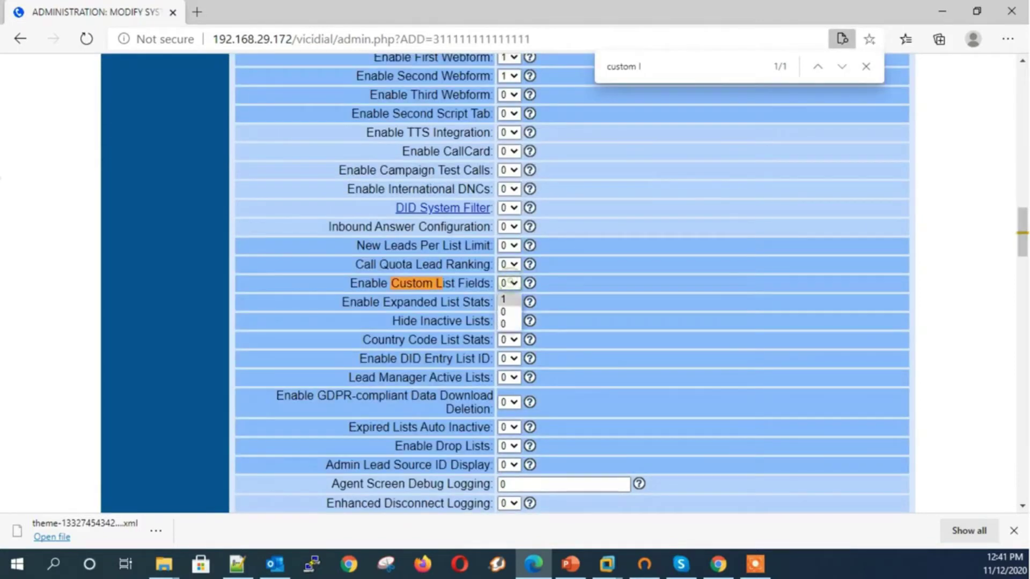
{"action": "left_click", "coordinate": [507, 313]}
{"action": "scroll", "coordinate": [507, 313], "scroll_direction": "down", "scroll_amount": 1}
{"action": "scroll", "coordinate": [506, 313], "scroll_direction": "down", "scroll_amount": 20}
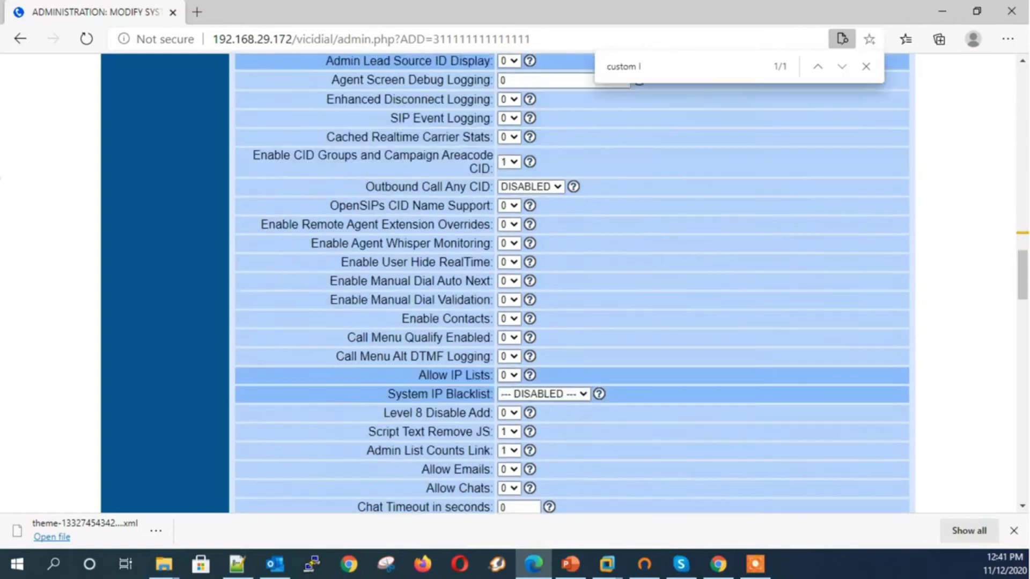
{"action": "scroll", "coordinate": [572, 283], "scroll_direction": "down", "scroll_amount": 10}
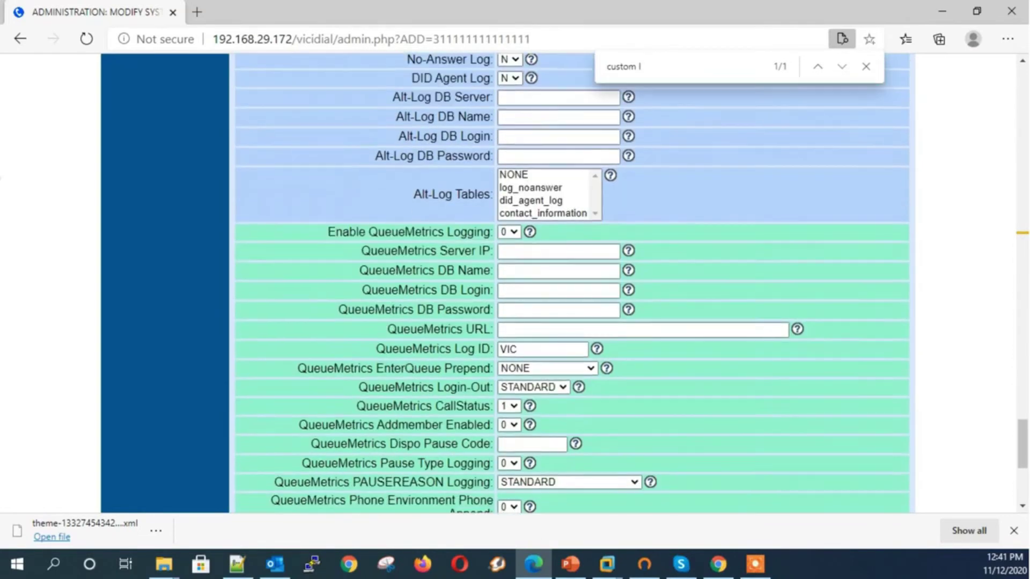
{"action": "left_click", "coordinate": [571, 414]}
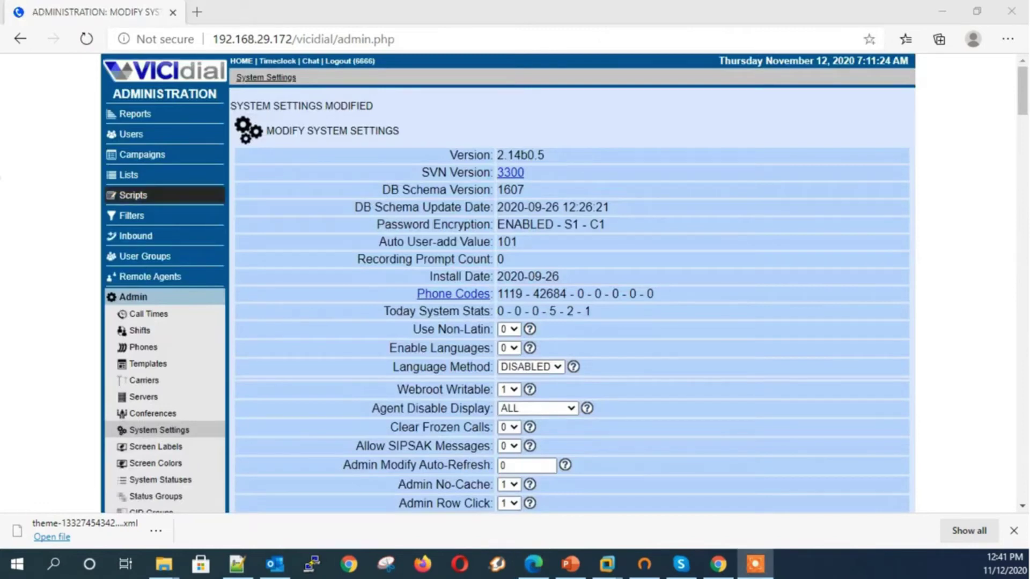
{"action": "left_click", "coordinate": [129, 174]}
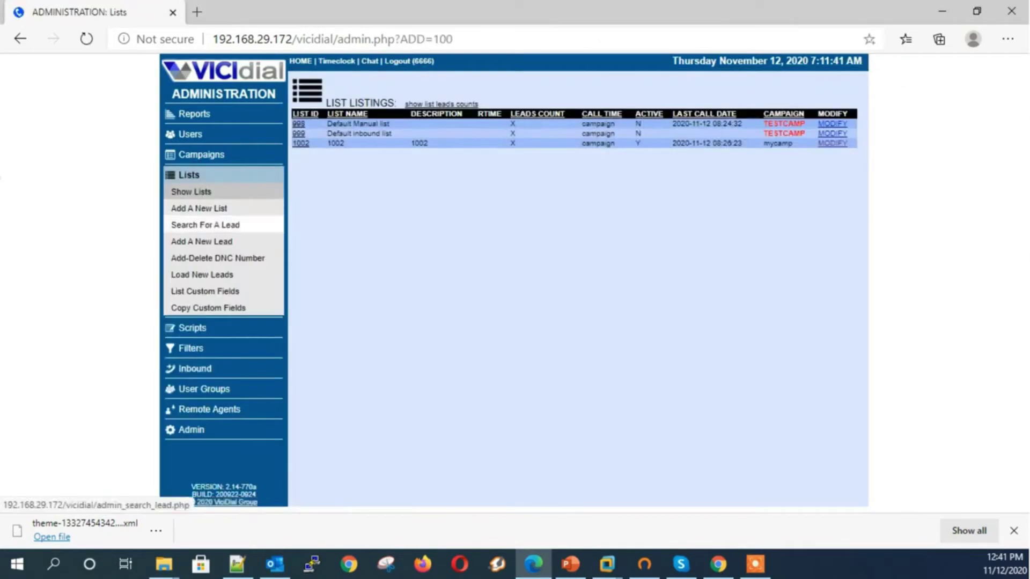
Start a new list with ID 1001 and name and description 'customfiled'
{"action": "left_click", "coordinate": [199, 208]}
{"action": "left_click", "coordinate": [506, 131]}
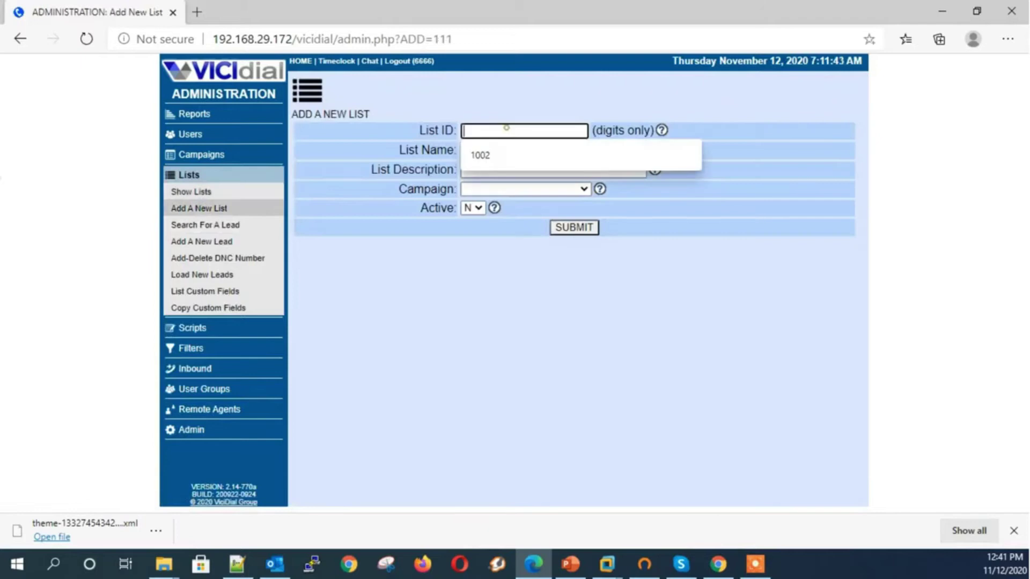
{"action": "type", "text": "1001"}
{"action": "key", "text": "Tab"}
{"action": "type", "text": "customfiled"}
{"action": "key", "text": "Tab"}
{"action": "type", "text": "customfiled"}
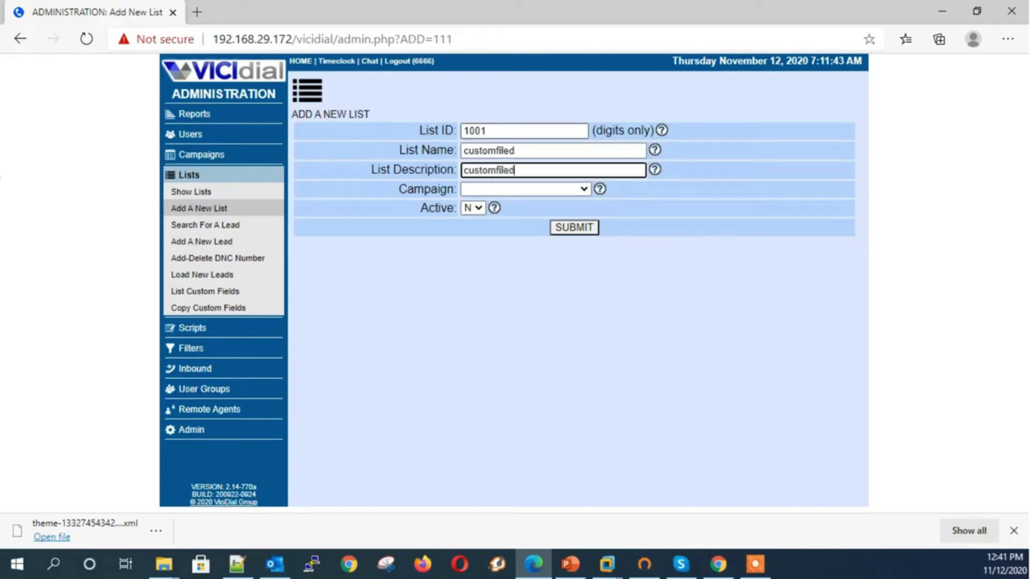
Assign list 1001 to the Health campaign, set Active to N, and submit it
{"action": "key", "text": "Tab"}
{"action": "key", "text": "alt+Down"}
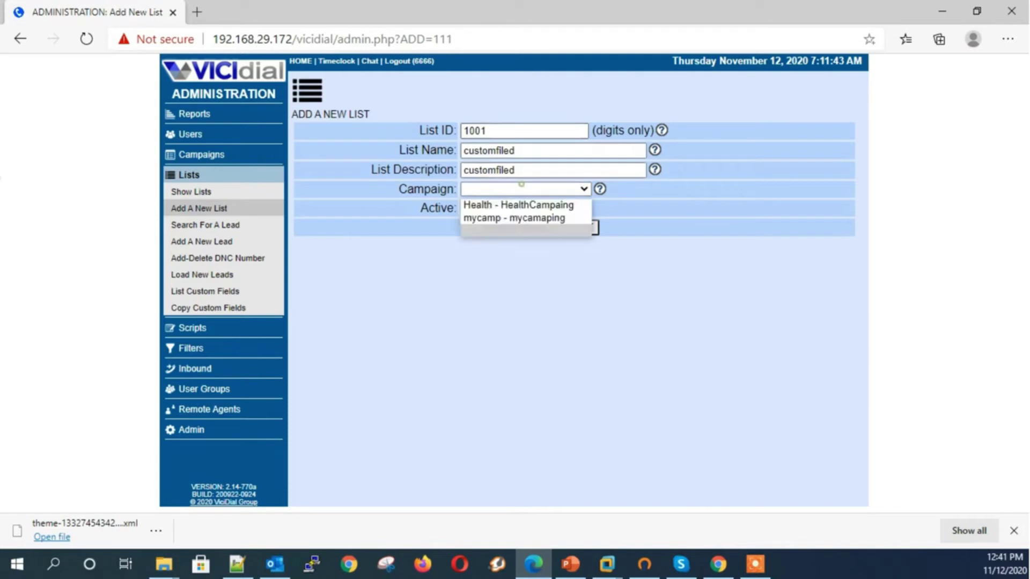
{"action": "key", "text": "Up"}
{"action": "key", "text": "Up"}
{"action": "key", "text": "Tab"}
{"action": "key", "text": "alt+Down"}
{"action": "key", "text": "Up"}
{"action": "key", "text": "Return"}
{"action": "key", "text": "alt+Down"}
{"action": "key", "text": "Down"}
{"action": "key", "text": "Return"}
{"action": "key", "text": "Tab"}
{"action": "key", "text": "Return"}
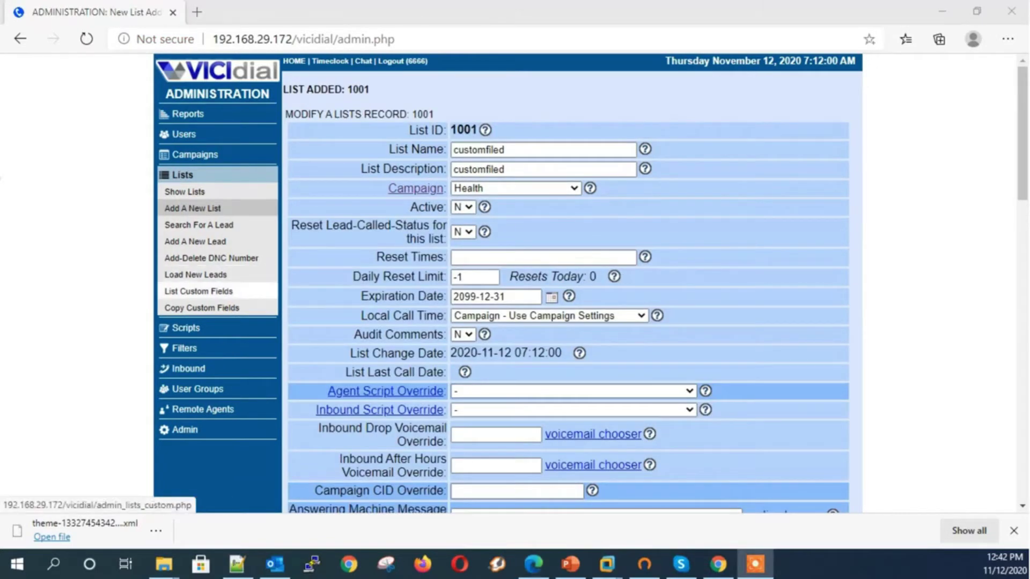
{"action": "left_click", "coordinate": [198, 292]}
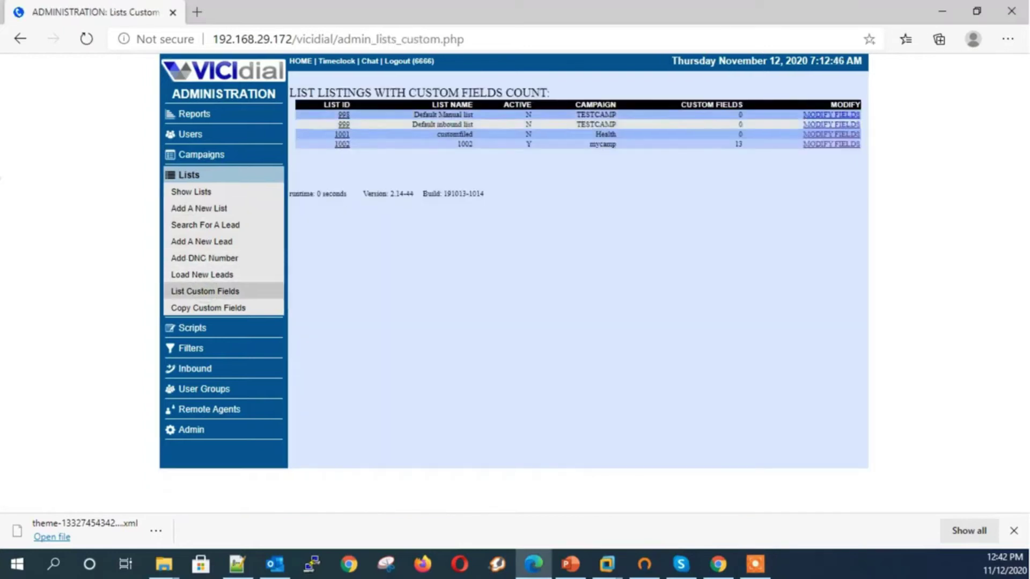
In list 1001's custom fields editor, enter spousename as label, name and description
{"action": "left_click", "coordinate": [831, 134]}
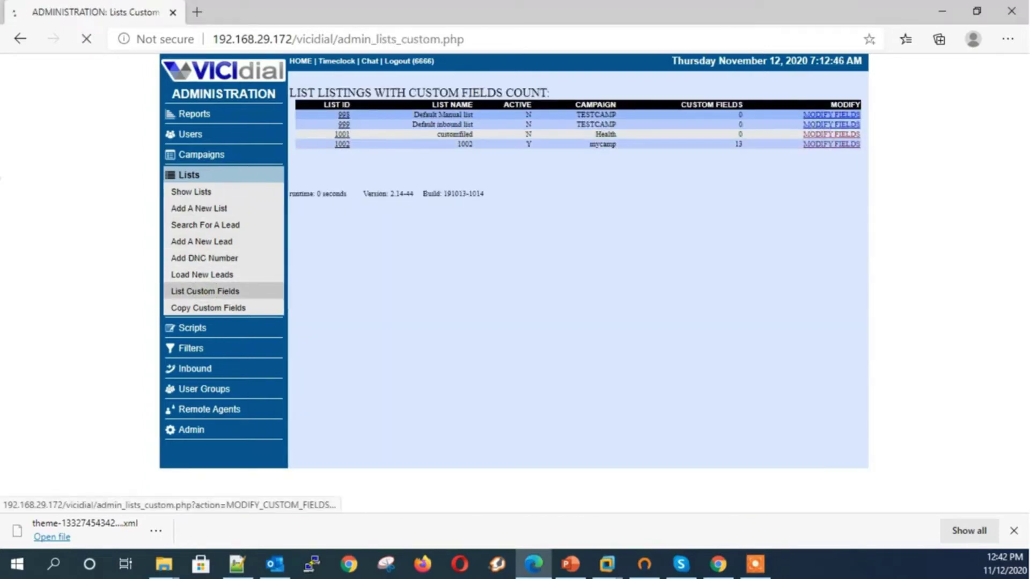
{"action": "scroll", "coordinate": [590, 284], "scroll_direction": "down", "scroll_amount": 2}
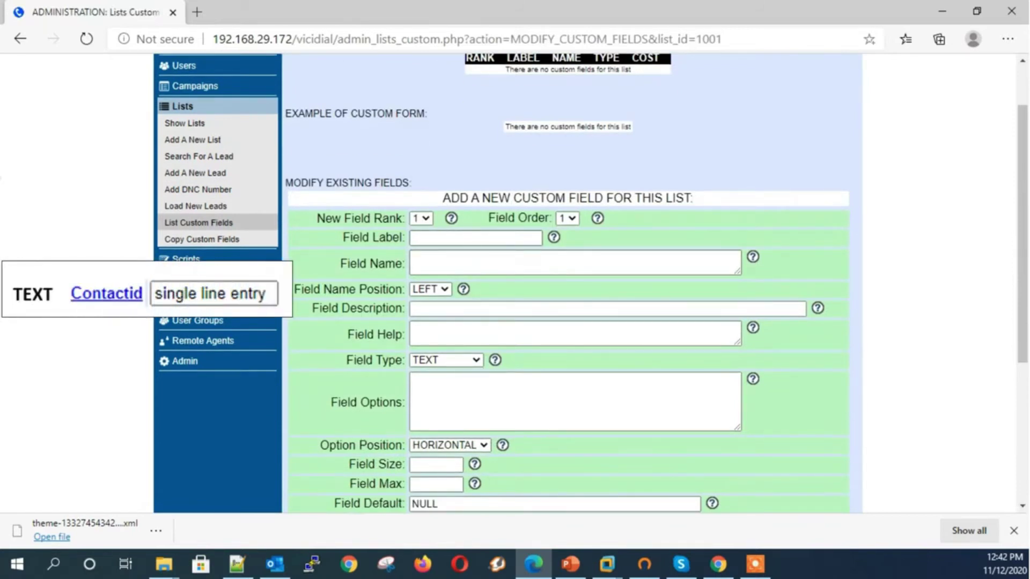
{"action": "left_click", "coordinate": [437, 238]}
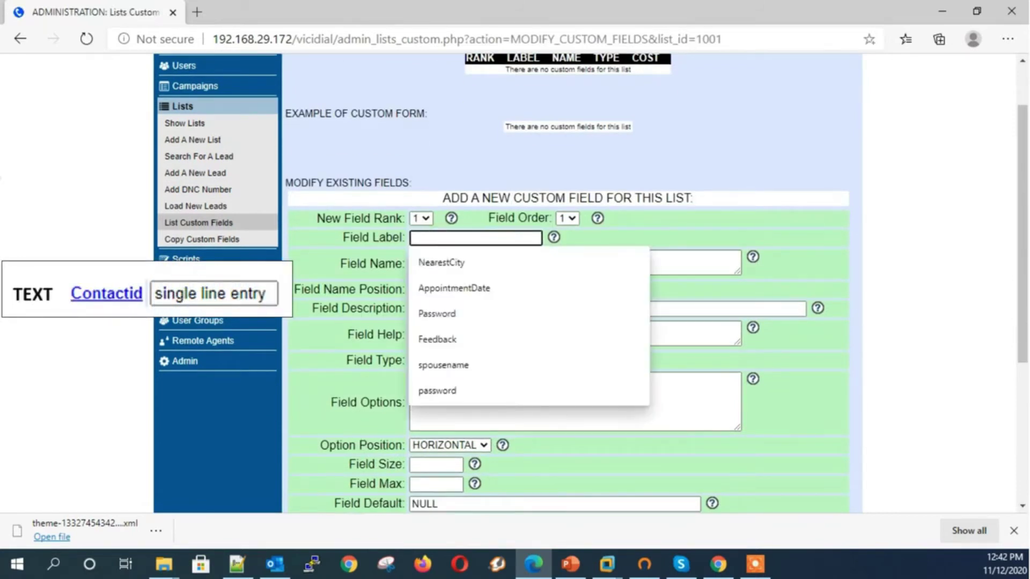
{"action": "key", "text": "Return"}
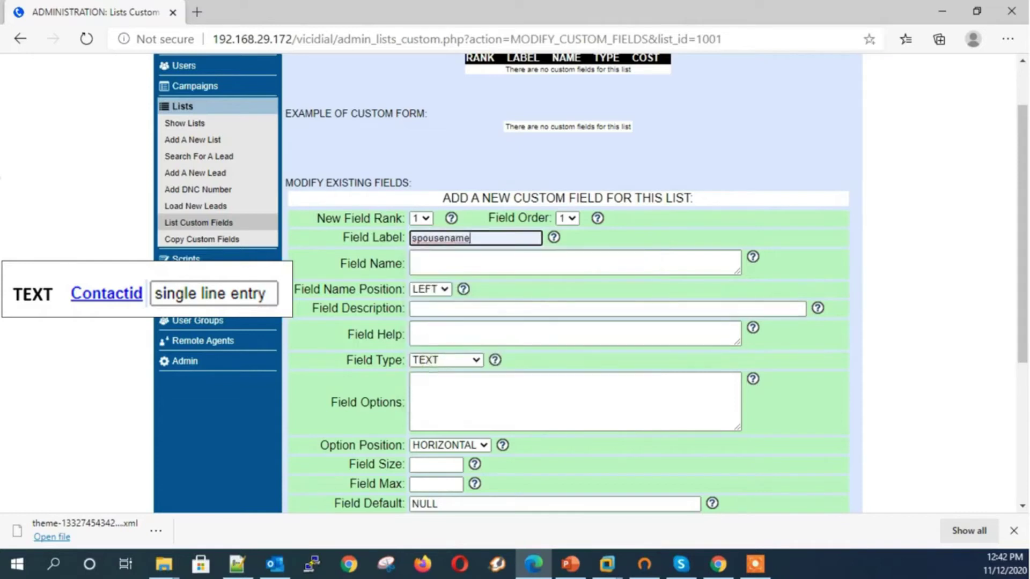
{"action": "left_click_drag", "start_coordinate": [422, 238], "coordinate": [472, 238]}
{"action": "double_click", "coordinate": [472, 238]}
{"action": "key", "text": "ctrl+c"}
{"action": "left_click", "coordinate": [429, 258]}
{"action": "key", "text": "ctrl+v"}
{"action": "left_click", "coordinate": [477, 310]}
{"action": "key", "text": "ctrl+v"}
Give spousename help text 'wife name', size 10 and max 15, and submit
{"action": "left_click", "coordinate": [464, 332]}
{"action": "type", "text": "wife name"}
{"action": "key", "text": "Tab"}
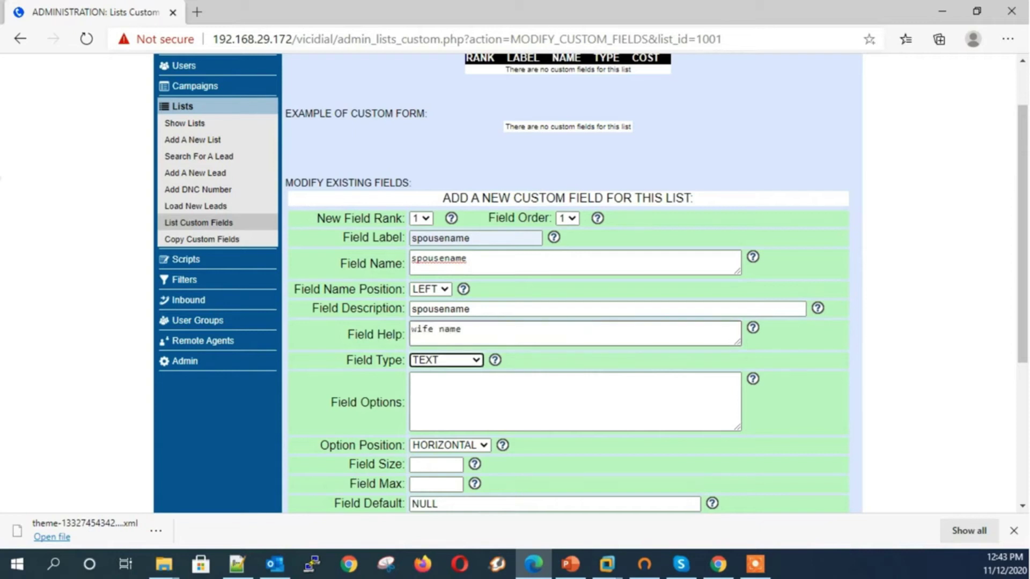
{"action": "scroll", "coordinate": [569, 322], "scroll_direction": "down", "scroll_amount": 1}
{"action": "left_click", "coordinate": [436, 395]}
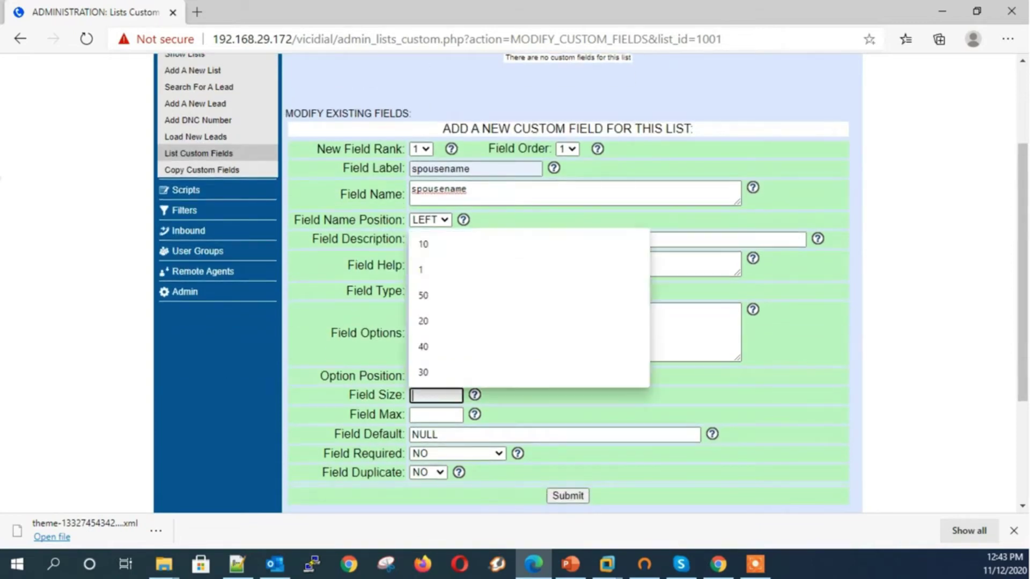
{"action": "type", "text": "19"}
{"action": "key", "text": "BackSpace"}
{"action": "type", "text": "0"}
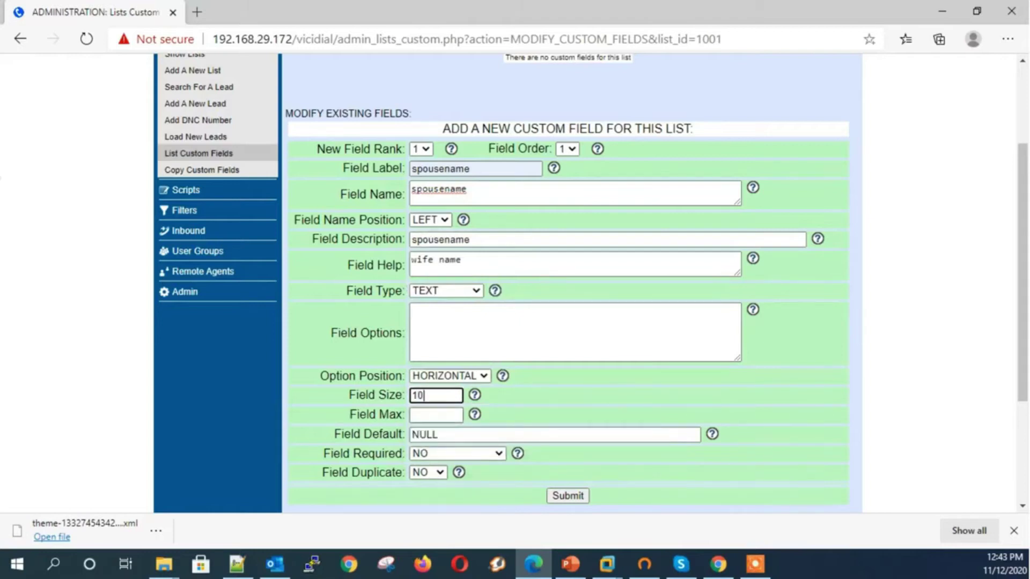
{"action": "left_click", "coordinate": [436, 415]}
{"action": "type", "text": "15"}
{"action": "left_click", "coordinate": [530, 393]}
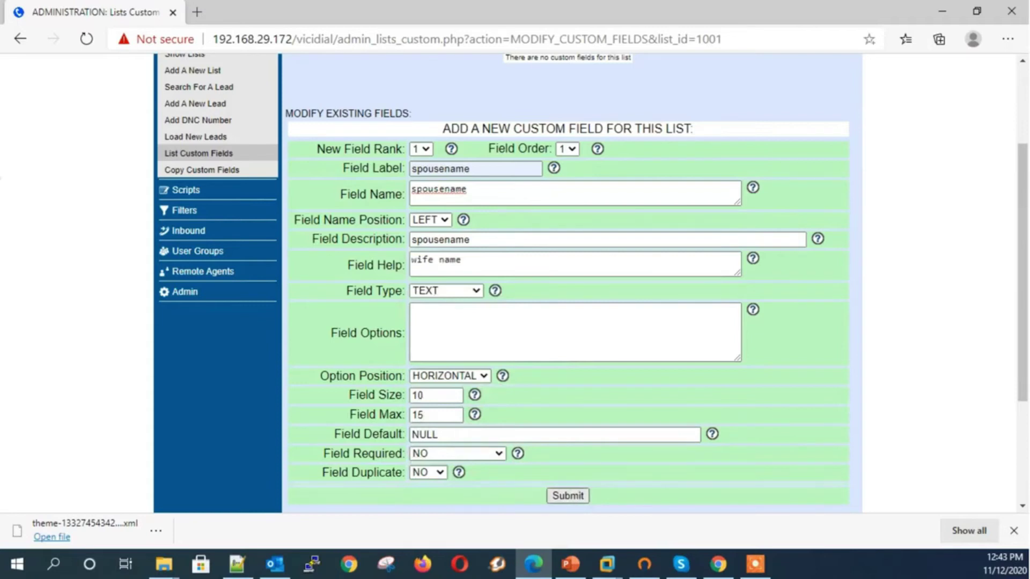
{"action": "left_click", "coordinate": [568, 496]}
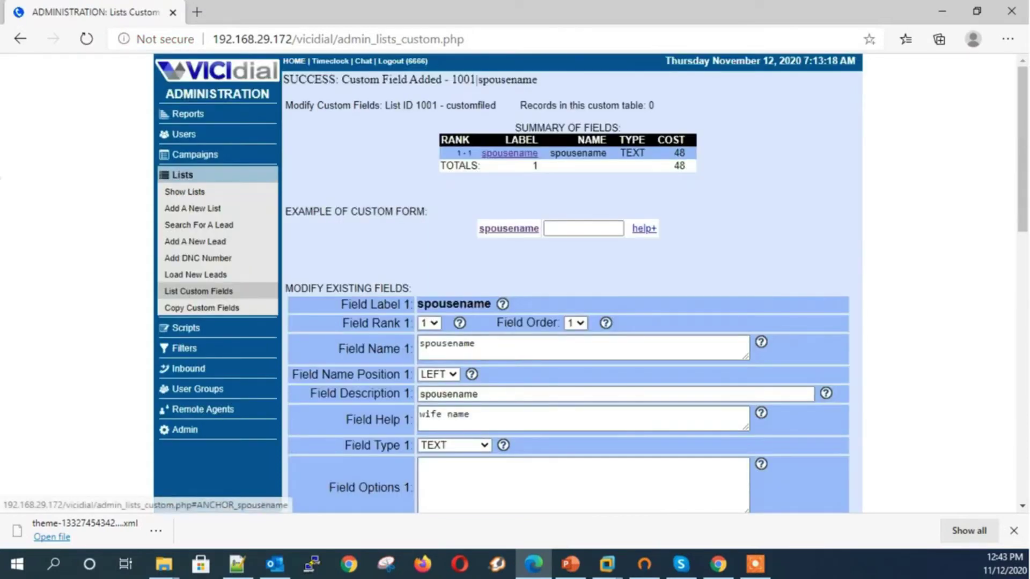
Try the spousename example input, then return to the field settings
{"action": "left_click", "coordinate": [590, 229]}
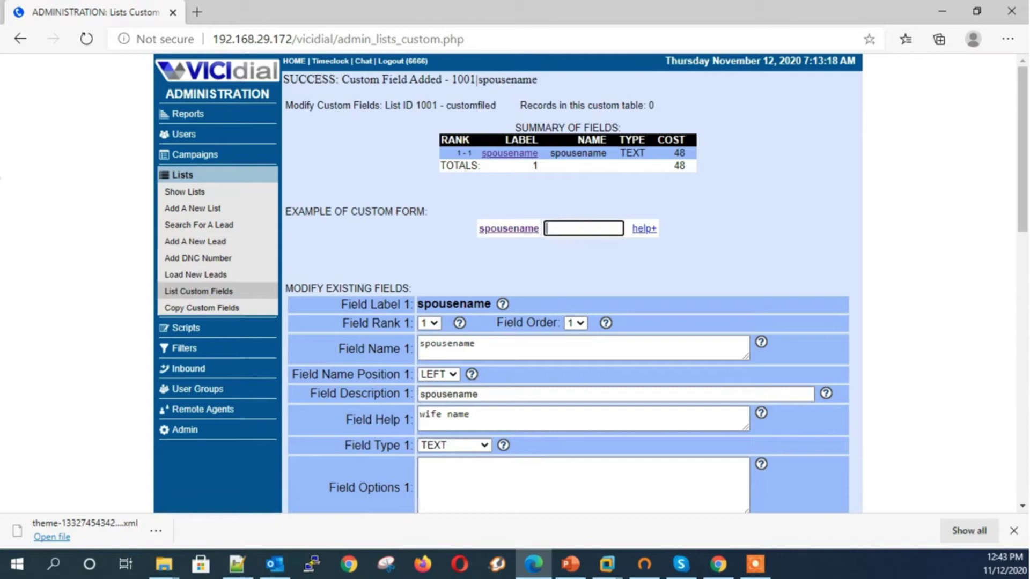
{"action": "key", "text": "alt+Tab"}
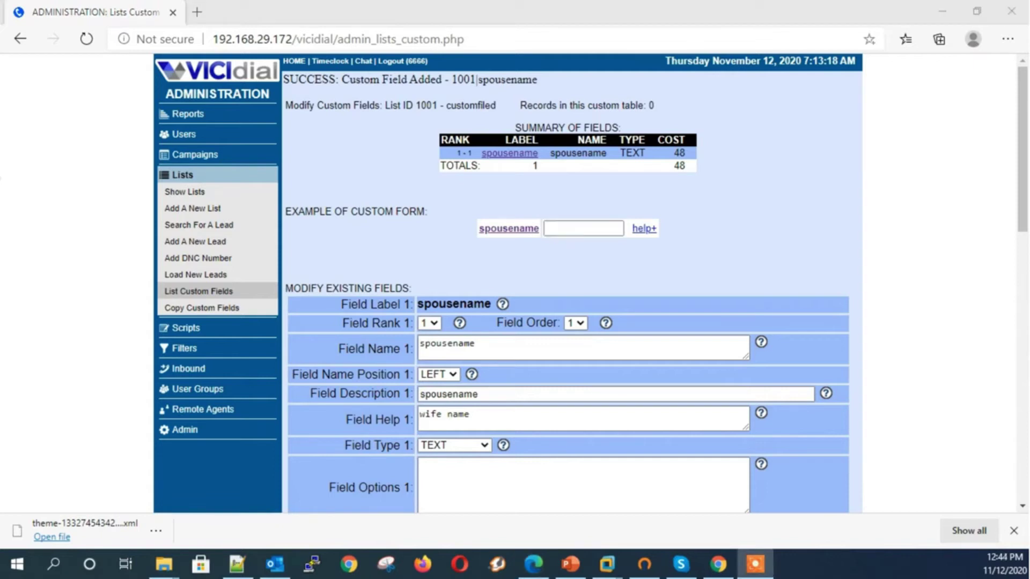
{"action": "left_click", "coordinate": [509, 228]}
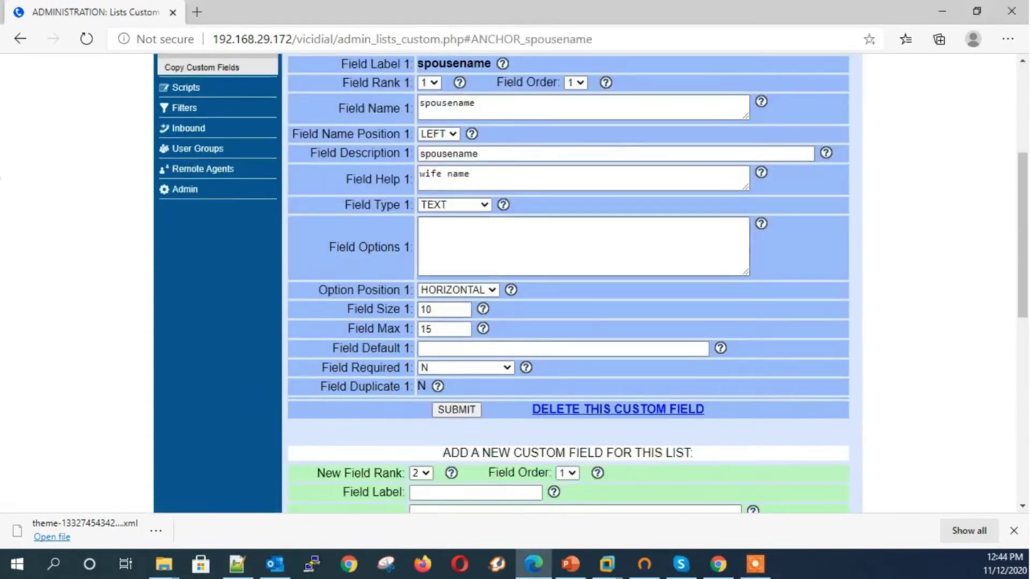
{"action": "scroll", "coordinate": [569, 278], "scroll_direction": "down", "scroll_amount": 3}
Enter Feedback as the new field's label, with name and description feedback
{"action": "left_click", "coordinate": [475, 355]}
{"action": "type", "text": "Feedback"}
{"action": "key", "text": "Tab"}
{"action": "type", "text": "feedbca"}
{"action": "key", "text": "BackSpace"}
{"action": "key", "text": "BackSpace"}
{"action": "type", "text": "ack"}
{"action": "key", "text": "Tab"}
{"action": "key", "text": "Tab"}
{"action": "type", "text": "feedback"}
{"action": "key", "text": "Tab"}
{"action": "key", "text": "Tab"}
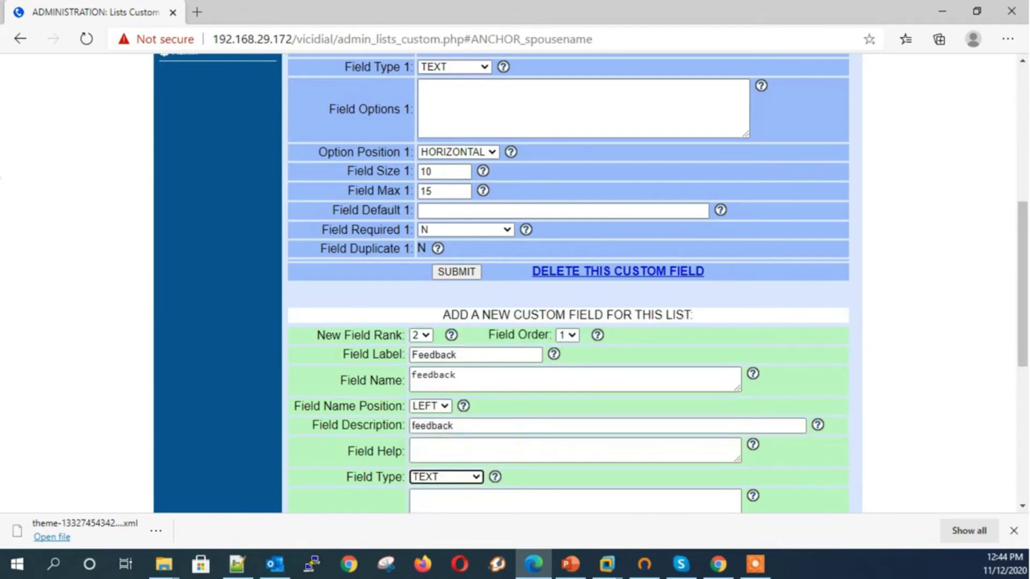
Make Feedback an AREA field with size 50 and max 4, and submit it
{"action": "key", "text": "Down"}
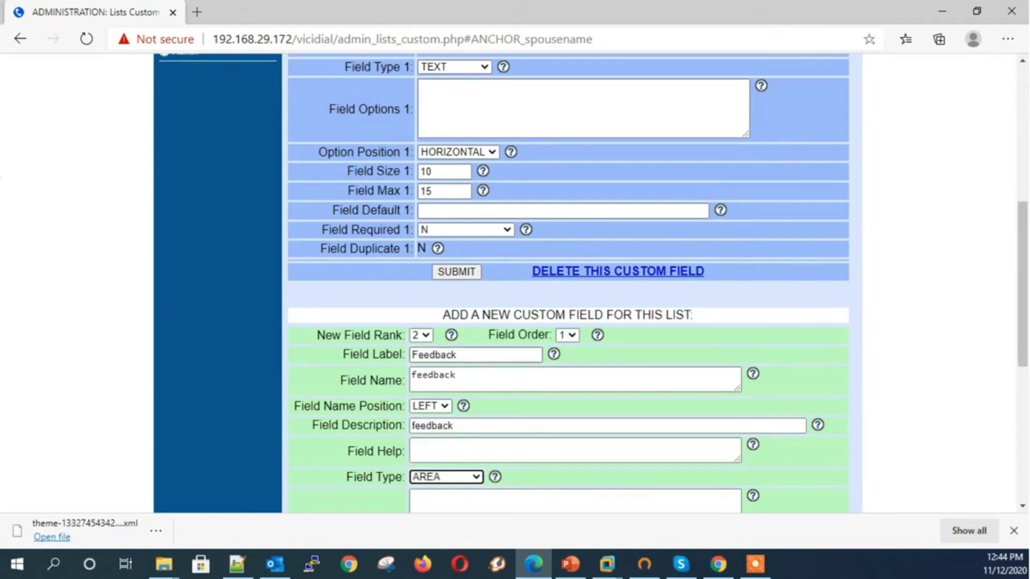
{"action": "scroll", "coordinate": [569, 284], "scroll_direction": "down", "scroll_amount": 4}
{"action": "left_click", "coordinate": [435, 375]}
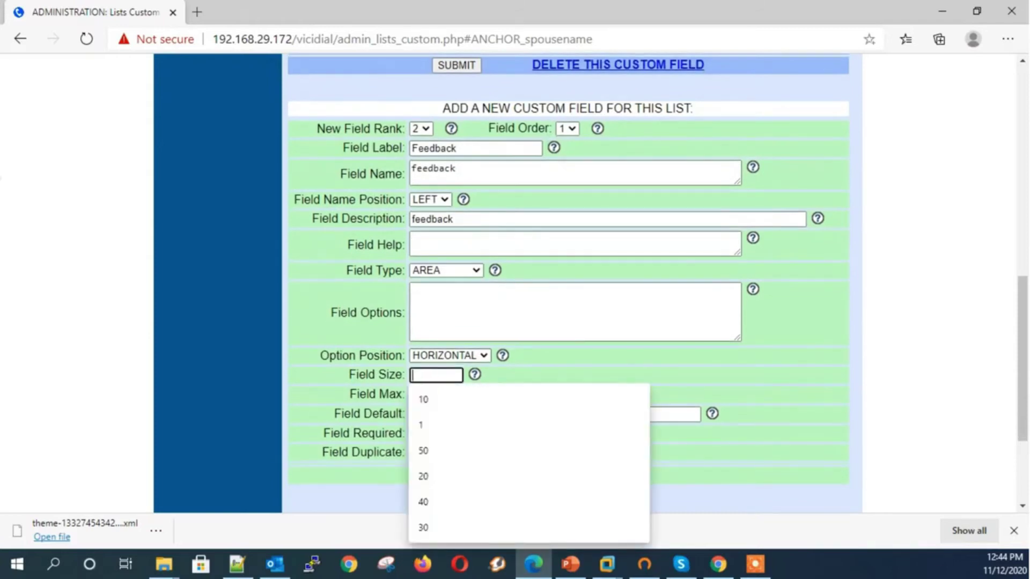
{"action": "type", "text": "50"}
{"action": "key", "text": "Tab"}
{"action": "type", "text": "4"}
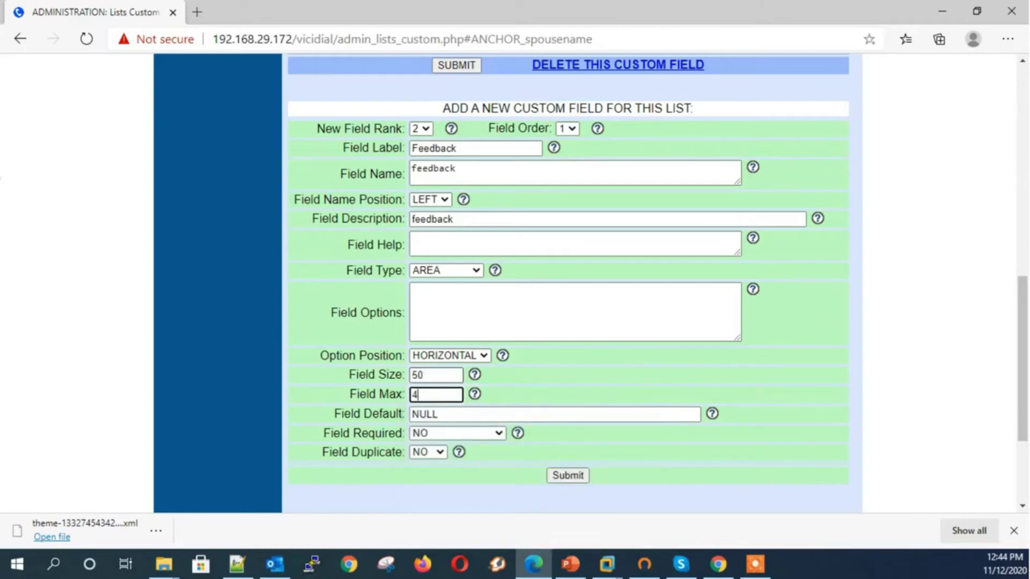
{"action": "left_click", "coordinate": [574, 472]}
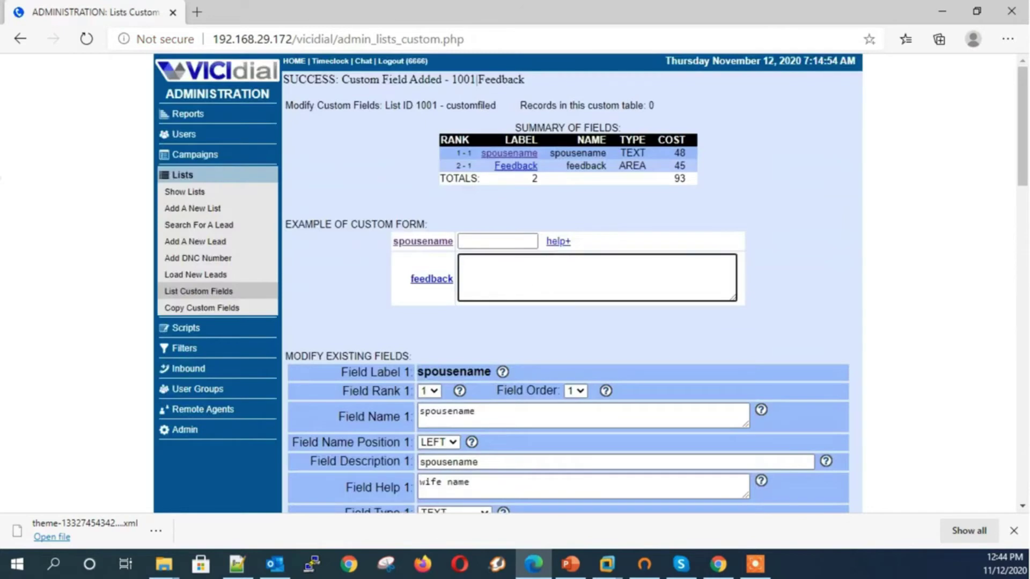
Enter Favoritecolor as the new field's label, name and description
{"action": "key", "text": "alt+Tab"}
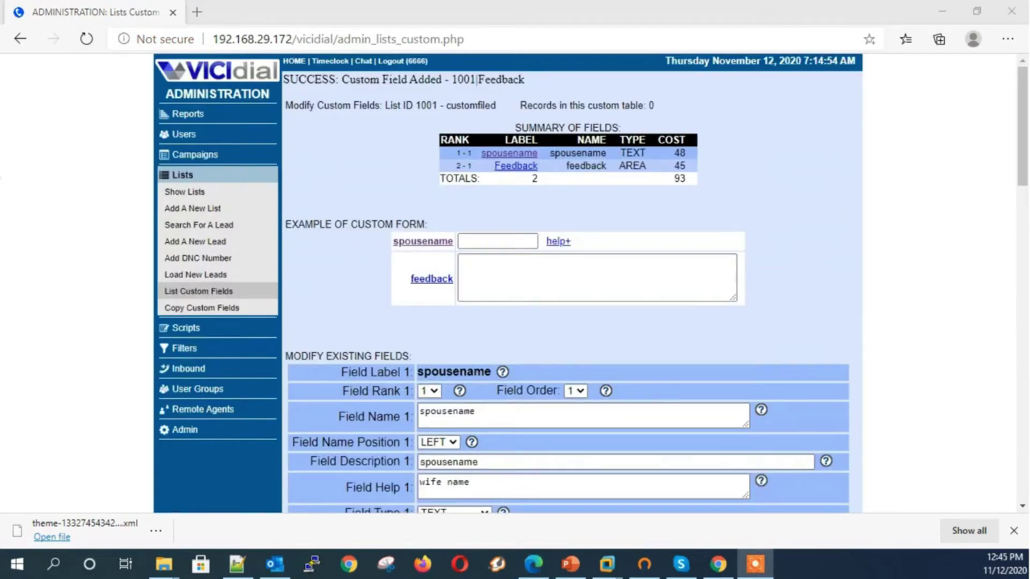
{"action": "left_click", "coordinate": [515, 165]}
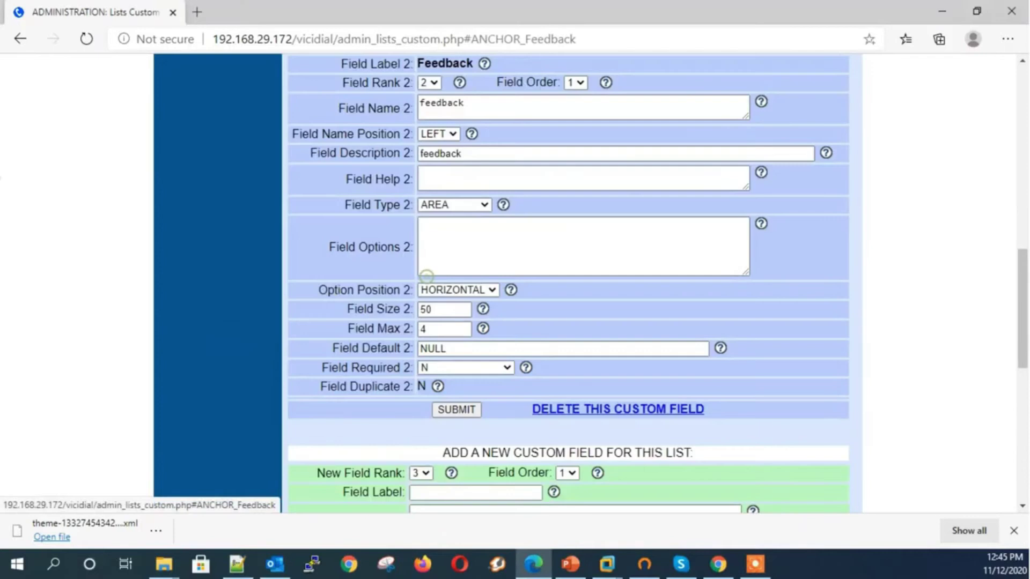
{"action": "scroll", "coordinate": [568, 285], "scroll_direction": "down", "scroll_amount": 4}
{"action": "left_click", "coordinate": [475, 286]}
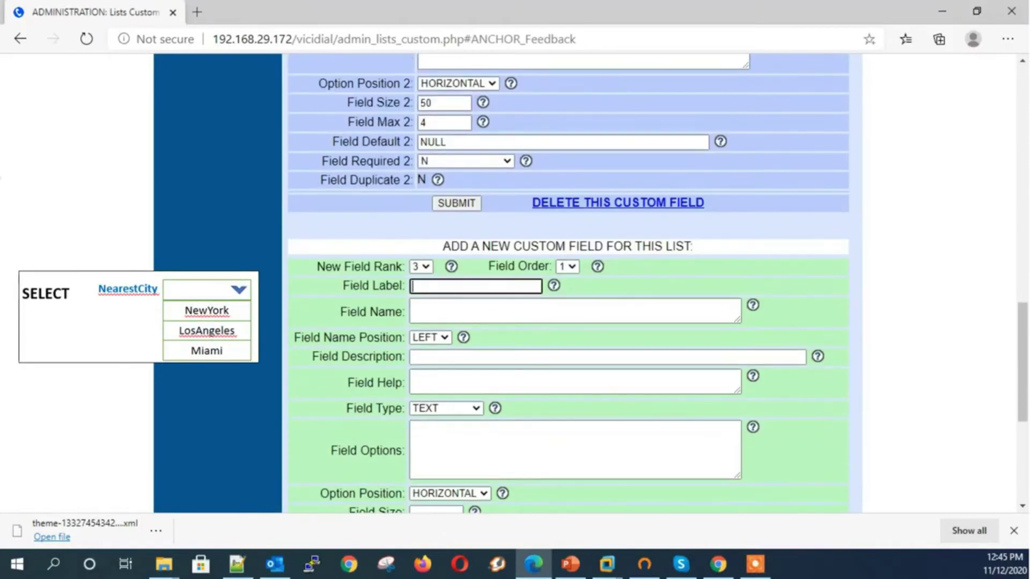
{"action": "type", "text": "fa"}
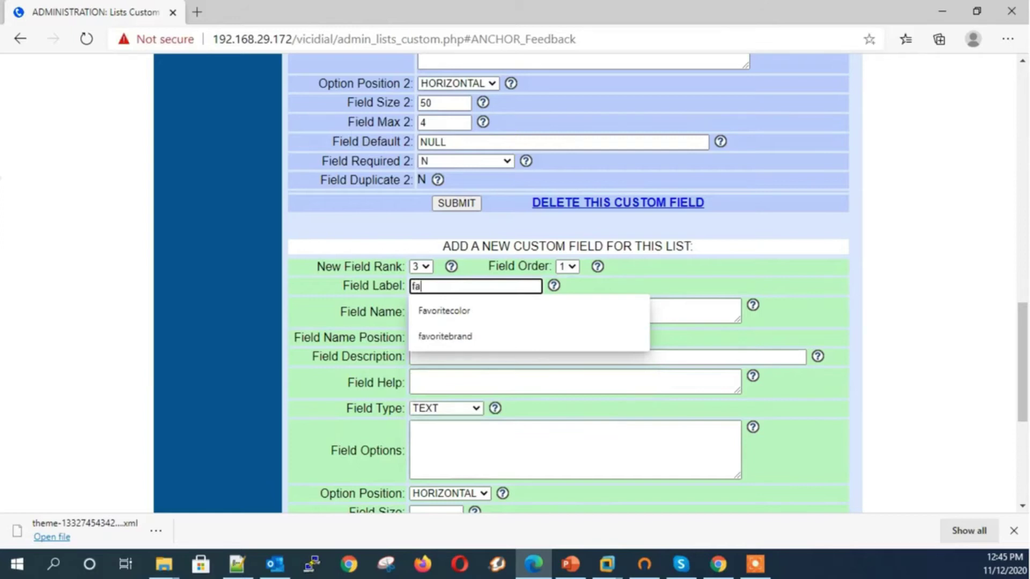
{"action": "key", "text": "Down"}
{"action": "key", "text": "Tab"}
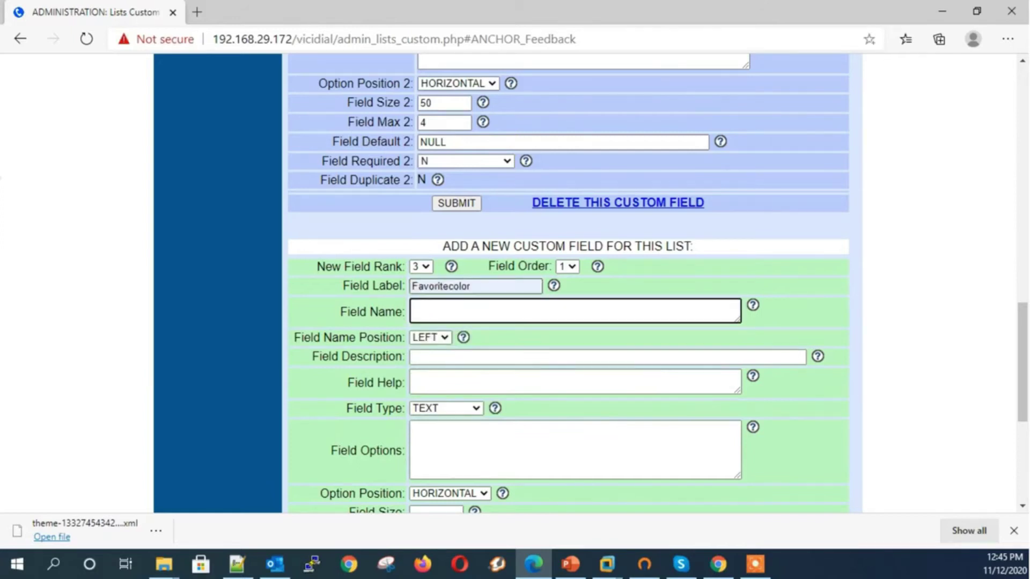
{"action": "key", "text": "shift+Tab"}
{"action": "key", "text": "ctrl+c"}
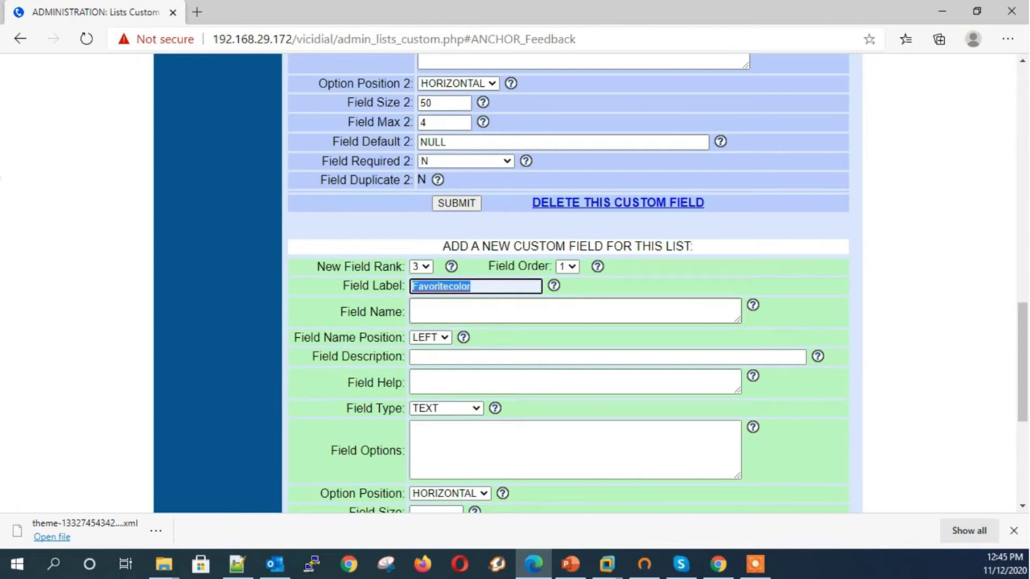
{"action": "key", "text": "Tab"}
{"action": "key", "text": "ctrl+v"}
{"action": "key", "text": "Tab"}
{"action": "key", "text": "Tab"}
{"action": "key", "text": "ctrl+v"}
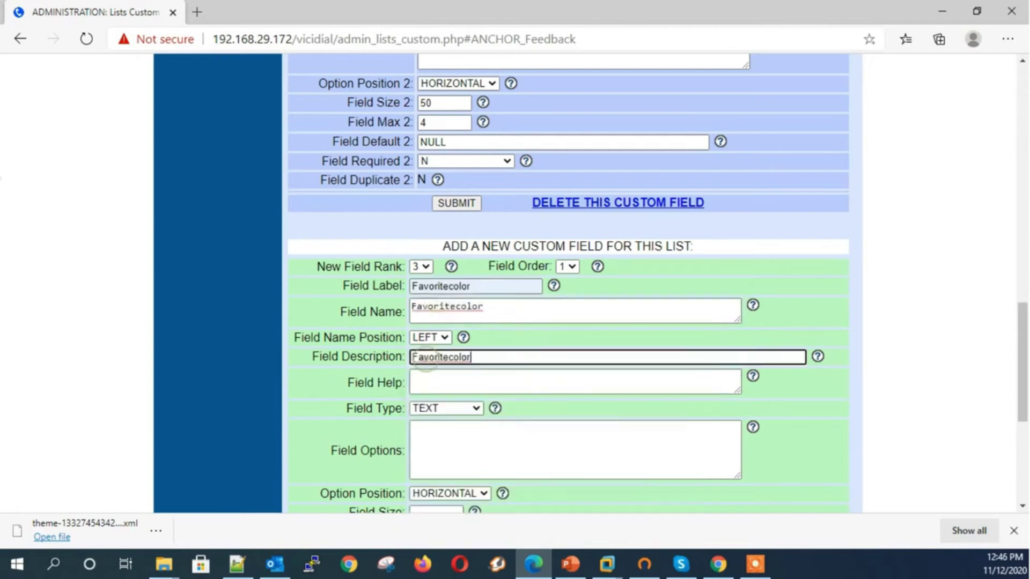
Make Favoritecolor a SELECT field with options red, blue and green
{"action": "left_click", "coordinate": [438, 406]}
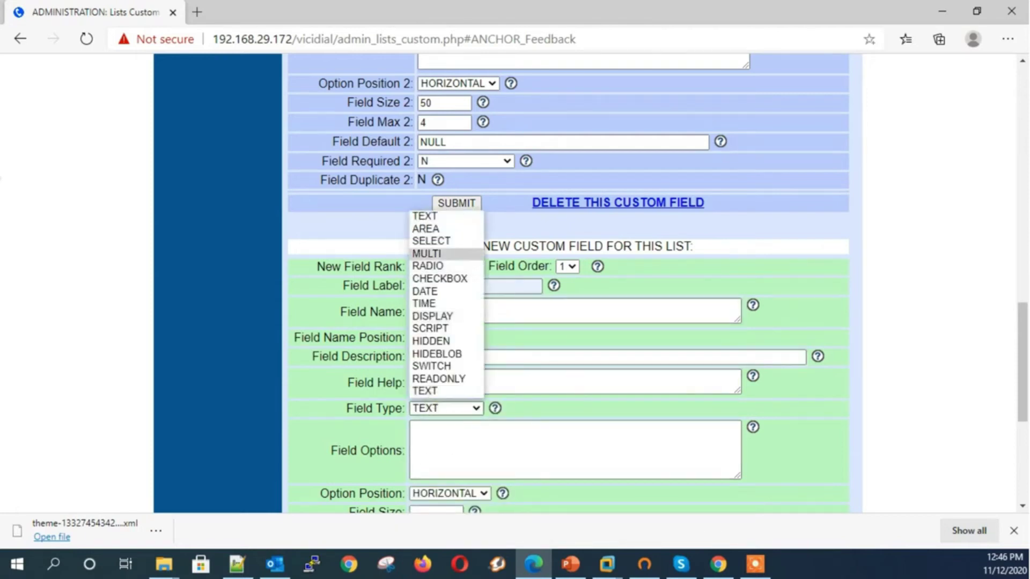
{"action": "left_click", "coordinate": [431, 241]}
{"action": "key", "text": "Tab"}
{"action": "type", "text": "r"}
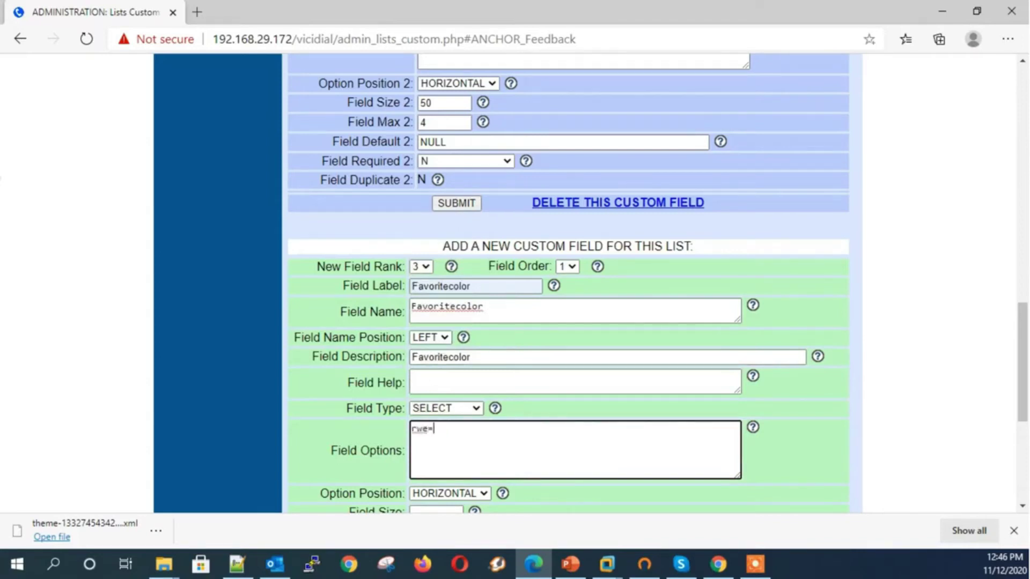
{"action": "key", "text": "BackSpace"}
{"action": "type", "text": "ed, red"}
{"action": "key", "text": "Return"}
{"action": "type", "text": "blue, blue"}
{"action": "key", "text": "Return"}
{"action": "type", "text": "green, green"}
Set option position VERTICAL, size 1, max 1, submit, and check the example list
{"action": "key", "text": "Tab"}
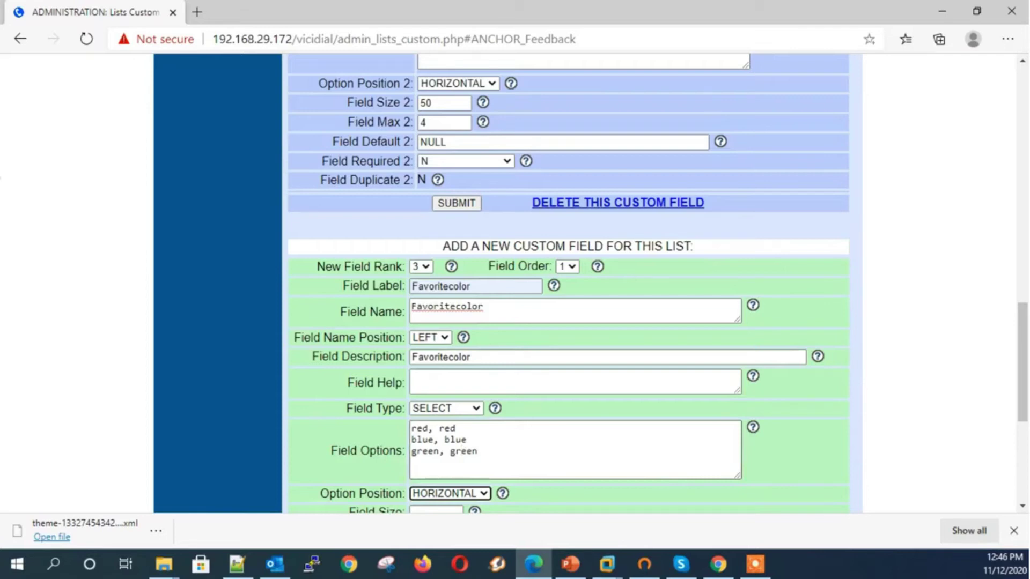
{"action": "key", "text": "Down"}
{"action": "key", "text": "Tab"}
{"action": "type", "text": "1"}
{"action": "key", "text": "Tab"}
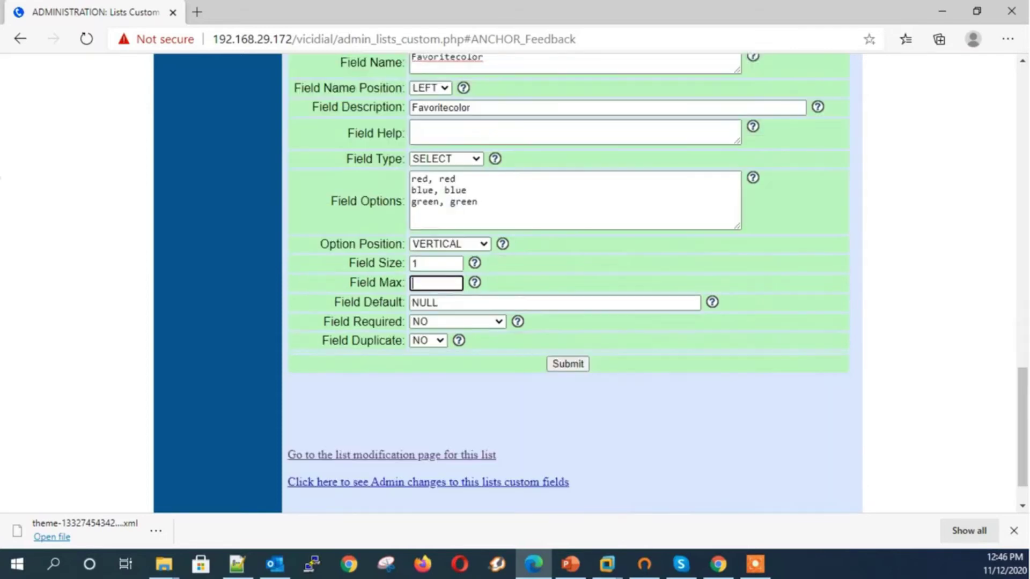
{"action": "type", "text": "1"}
{"action": "key", "text": "Tab"}
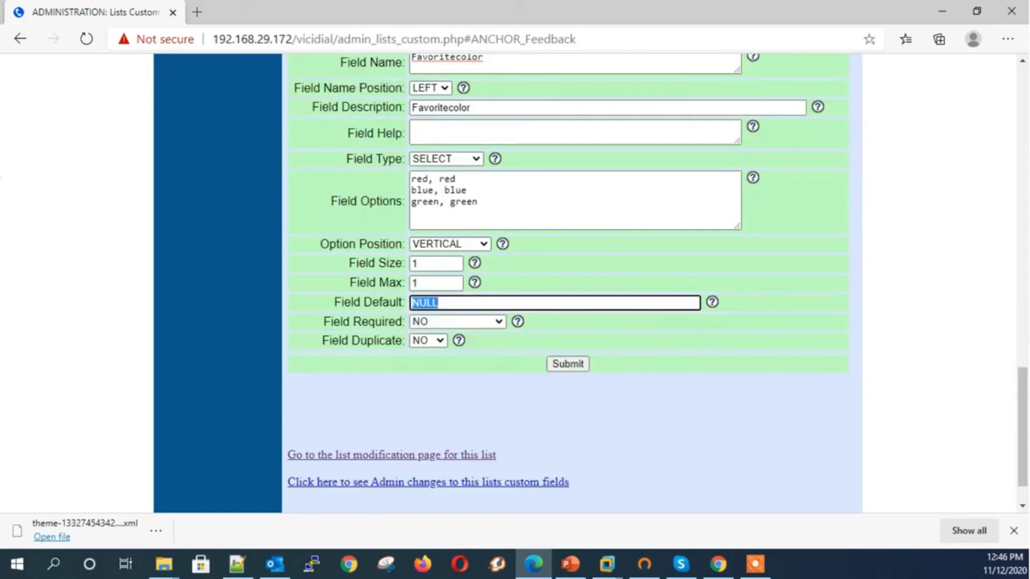
{"action": "key", "text": "Return"}
{"action": "left_click", "coordinate": [493, 328]}
{"action": "left_click", "coordinate": [492, 329]}
Check the Favoritecolor example drop-down and return to its field settings
{"action": "left_click", "coordinate": [493, 329]}
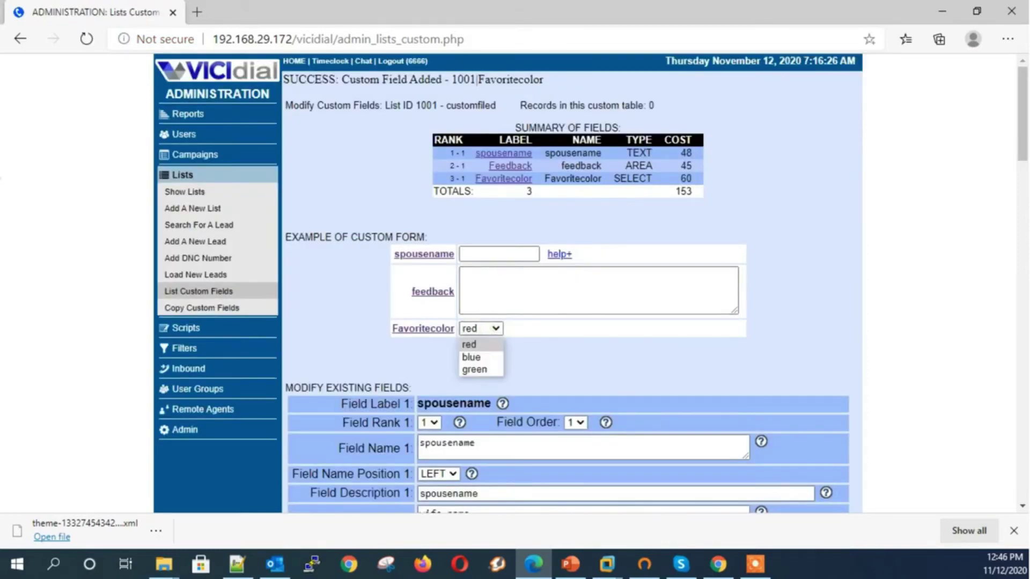
{"action": "key", "text": "alt+Tab"}
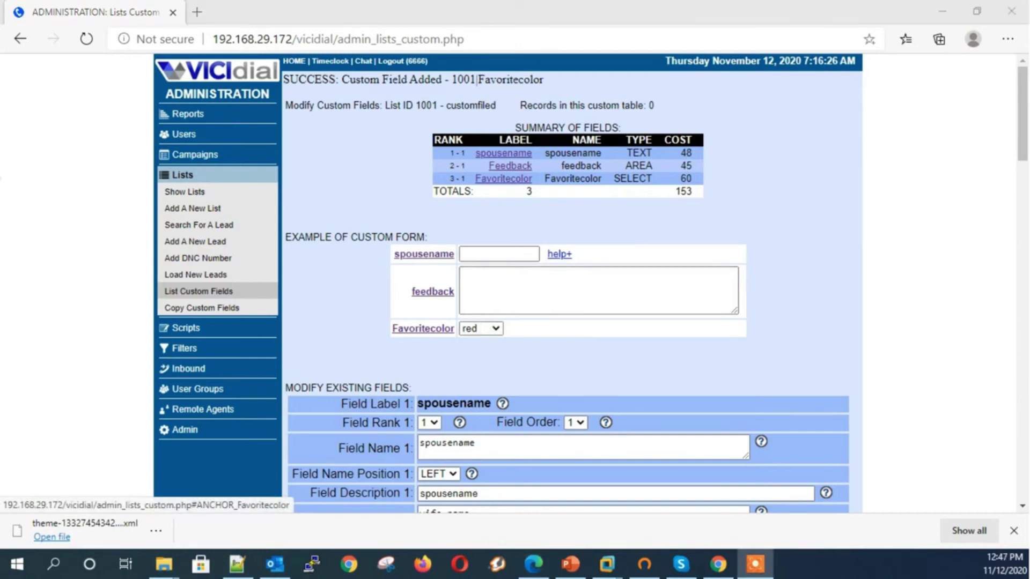
{"action": "left_click", "coordinate": [423, 328]}
{"action": "scroll", "coordinate": [424, 329], "scroll_direction": "down", "scroll_amount": 3}
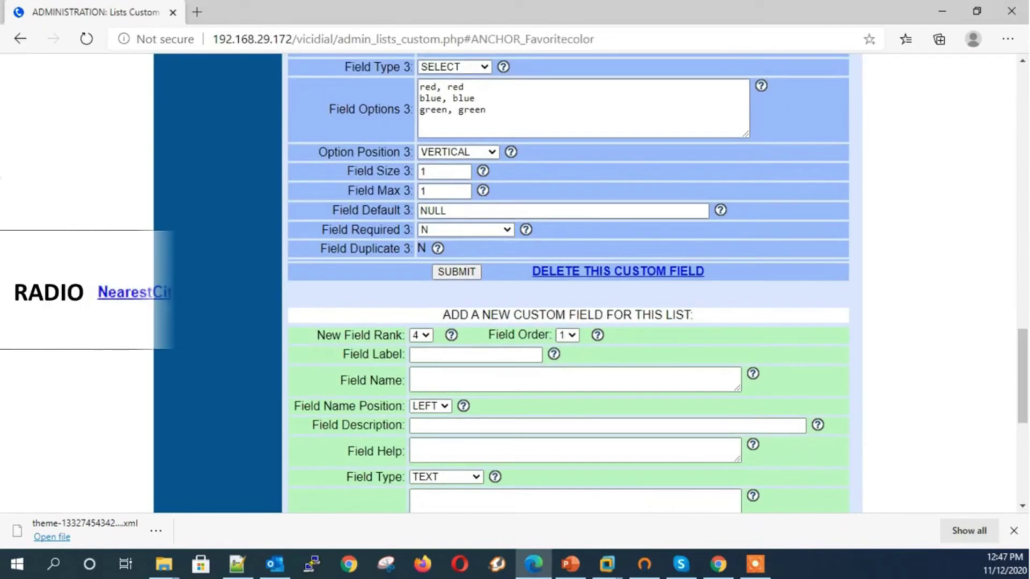
Enter Mobile as the new field's label, name and description
{"action": "left_click", "coordinate": [475, 355]}
{"action": "type", "text": "M"}
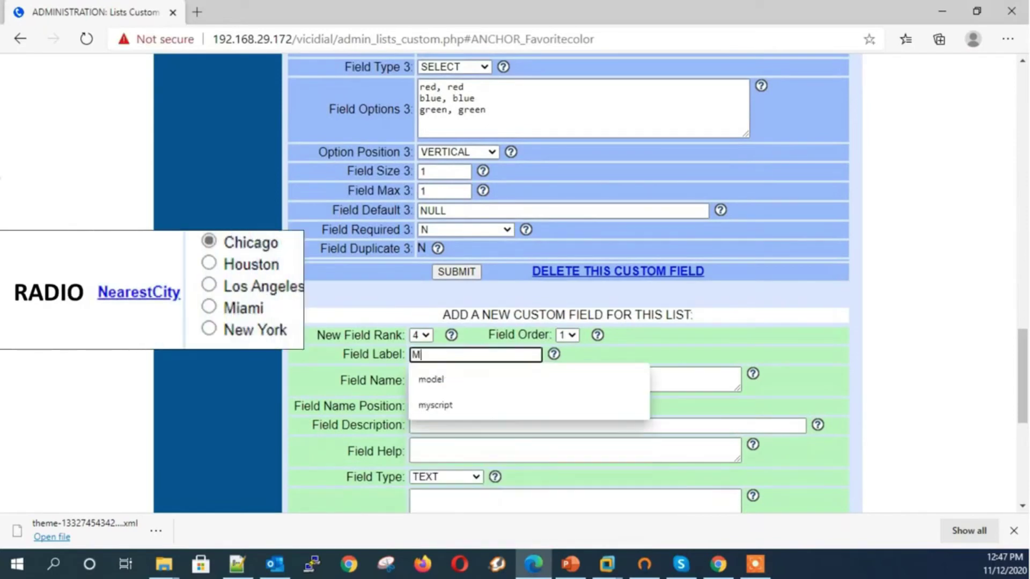
{"action": "type", "text": "obile"}
{"action": "left_click", "coordinate": [413, 378]}
{"action": "type", "text": "Moibile"}
{"action": "key", "text": "Tab"}
{"action": "key", "text": "Tab"}
{"action": "type", "text": "mo"}
{"action": "key", "text": "BackSpace"}
{"action": "key", "text": "BackSpace"}
{"action": "type", "text": "Mobile"}
Make Mobile a RADIO field with options Apple, Nokia and samsung
{"action": "key", "text": "Tab"}
{"action": "key", "text": "Tab"}
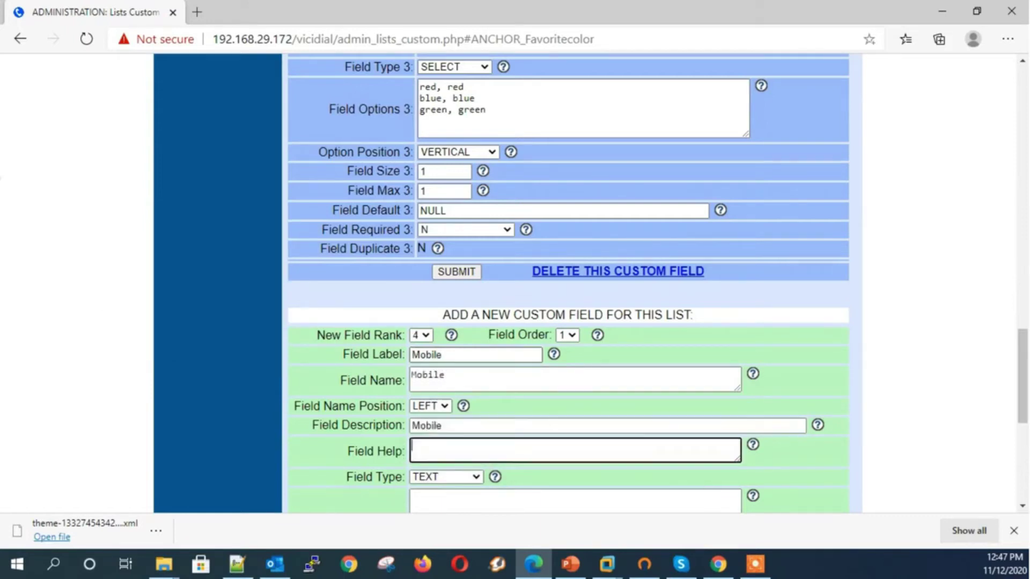
{"action": "key", "text": "r"}
{"action": "key", "text": "Tab"}
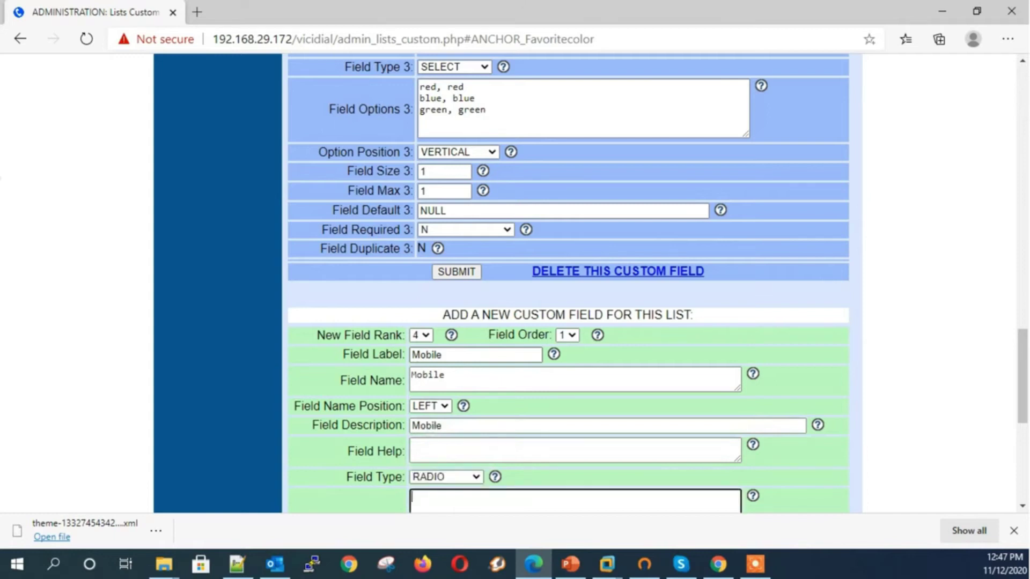
{"action": "type", "text": "Apple, Apple"}
{"action": "key", "text": "Return"}
{"action": "type", "text": "Nok"}
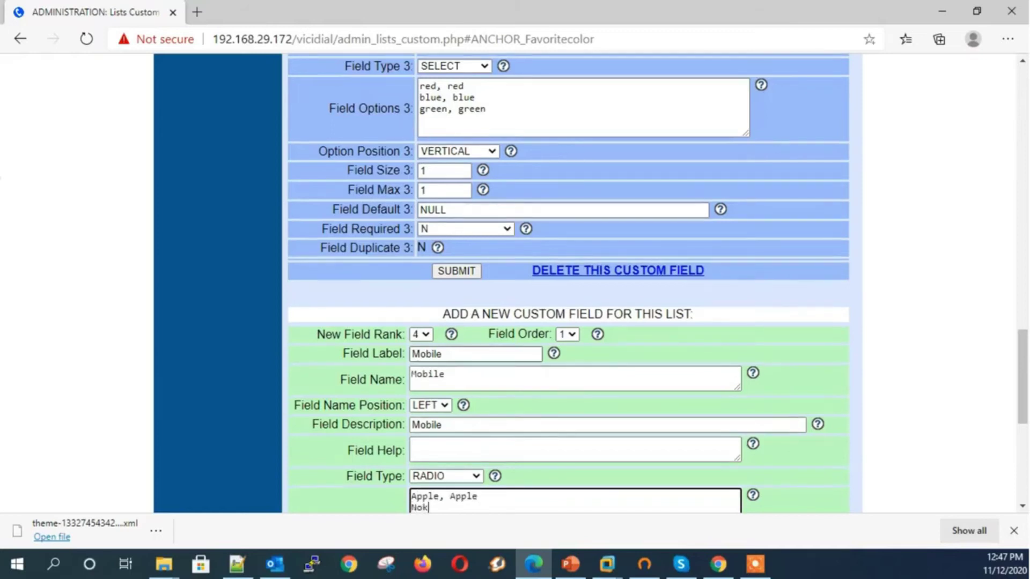
{"action": "type", "text": "ia, Nokia"}
{"action": "key", "text": "Return"}
{"action": "type", "text": "samsung, sa"}
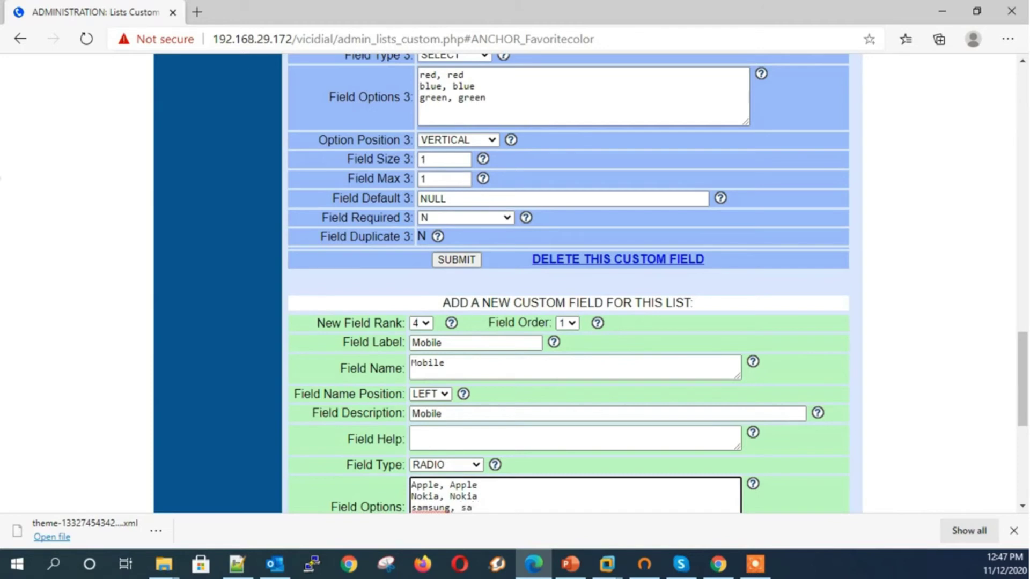
{"action": "type", "text": "nsung"}
Keep Mobile's options horizontal and set size 1 and max 1
{"action": "scroll", "coordinate": [569, 284], "scroll_direction": "down", "scroll_amount": 4}
{"action": "left_click", "coordinate": [450, 343]}
{"action": "left_click", "coordinate": [443, 359]}
{"action": "left_click", "coordinate": [435, 363]}
{"action": "type", "text": "10"}
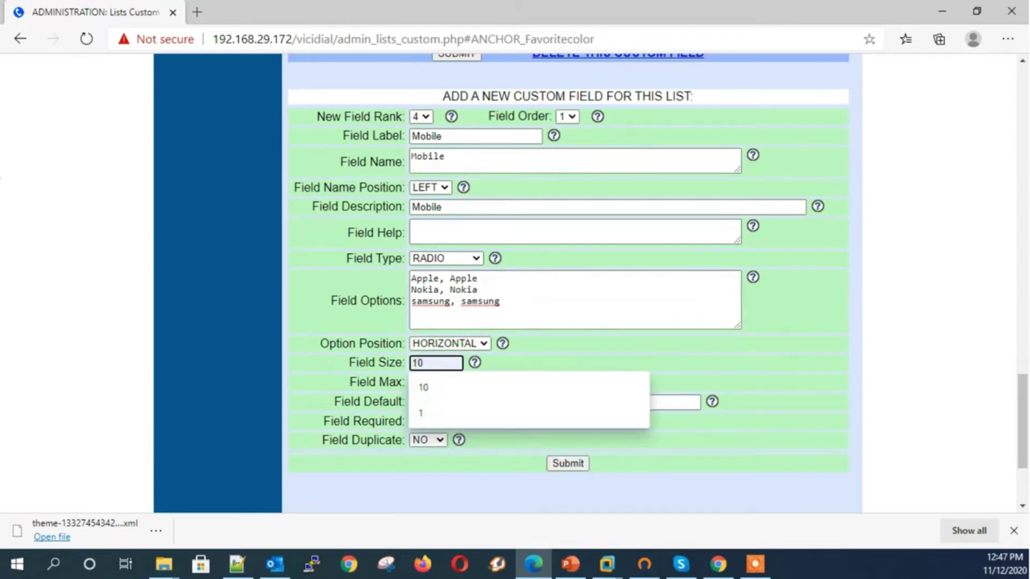
{"action": "left_click", "coordinate": [435, 382]}
{"action": "type", "text": "1"}
{"action": "left_click", "coordinate": [542, 359]}
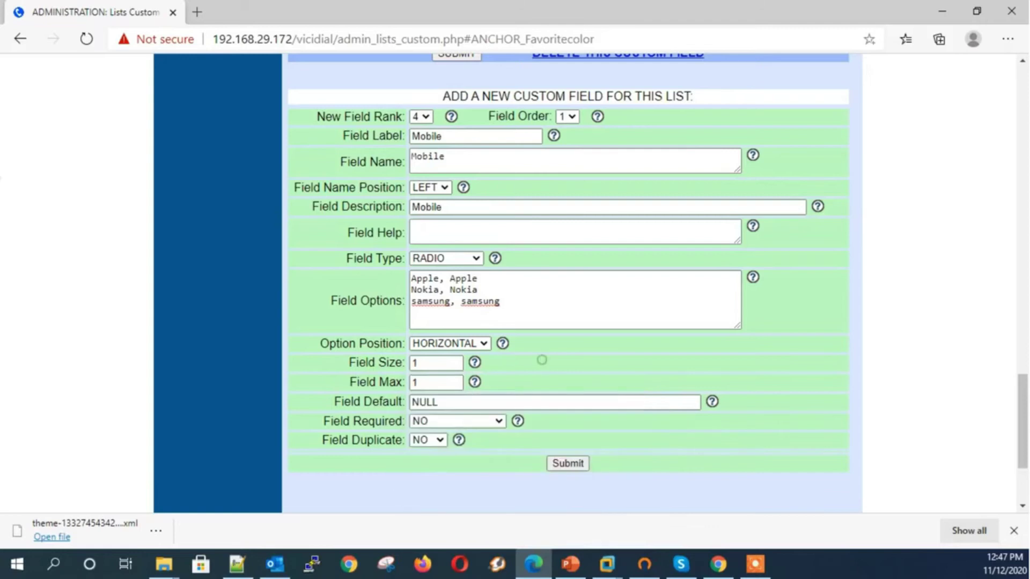
Save the Mobile field and try its Apple, Nokia and samsung choices in the example form
{"action": "left_click", "coordinate": [567, 463]}
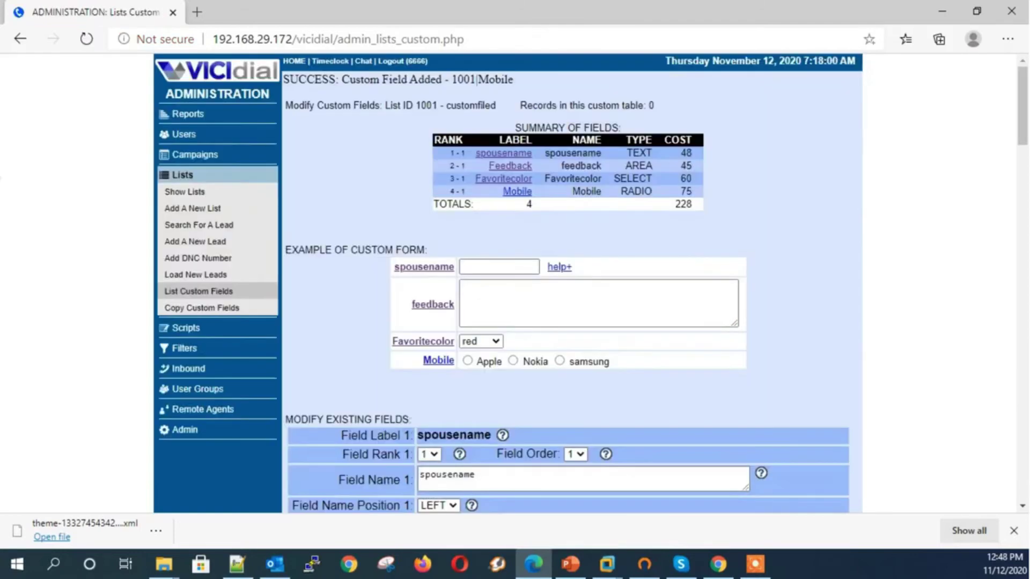
{"action": "left_click", "coordinate": [467, 361]}
{"action": "left_click", "coordinate": [513, 360]}
{"action": "left_click", "coordinate": [559, 361]}
{"action": "left_click", "coordinate": [755, 563]}
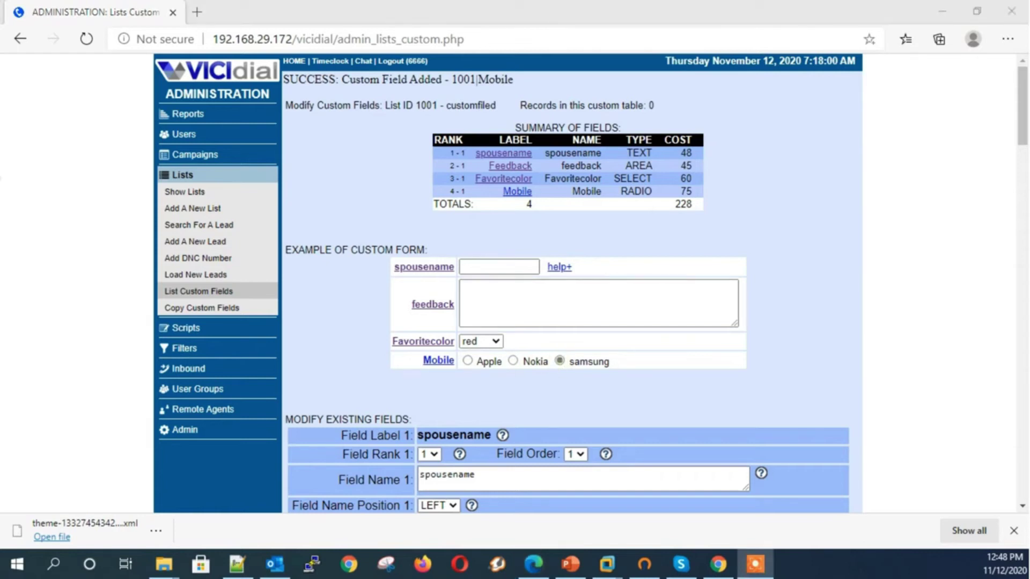
{"action": "left_click", "coordinate": [517, 191]}
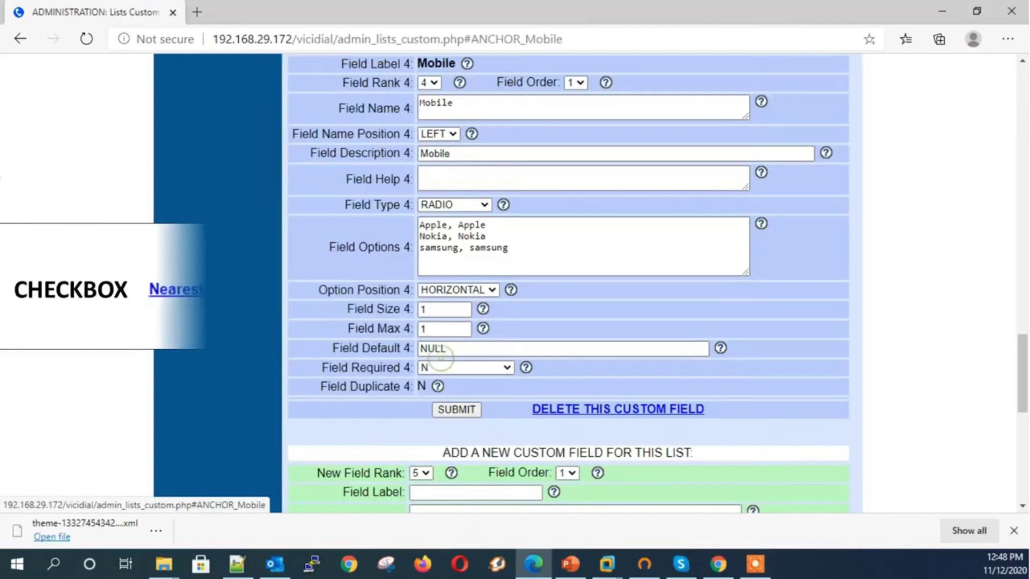
{"action": "scroll", "coordinate": [568, 284], "scroll_direction": "down", "scroll_amount": 2}
Enter mobilecolor as the new field's label and name, with field type CHECKBOX
{"action": "left_click", "coordinate": [440, 355]}
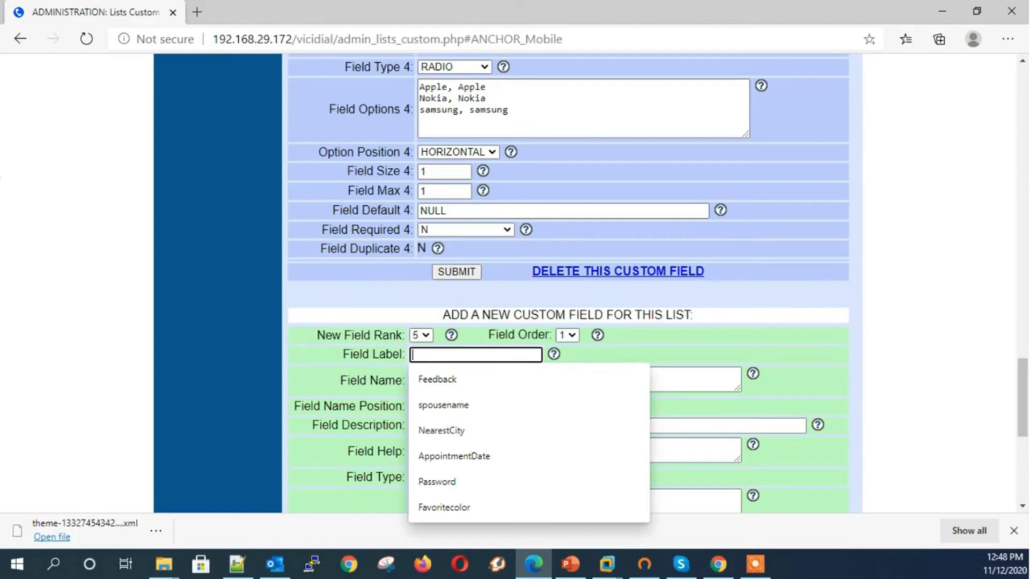
{"action": "type", "text": "N"}
{"action": "key", "text": "BackSpace"}
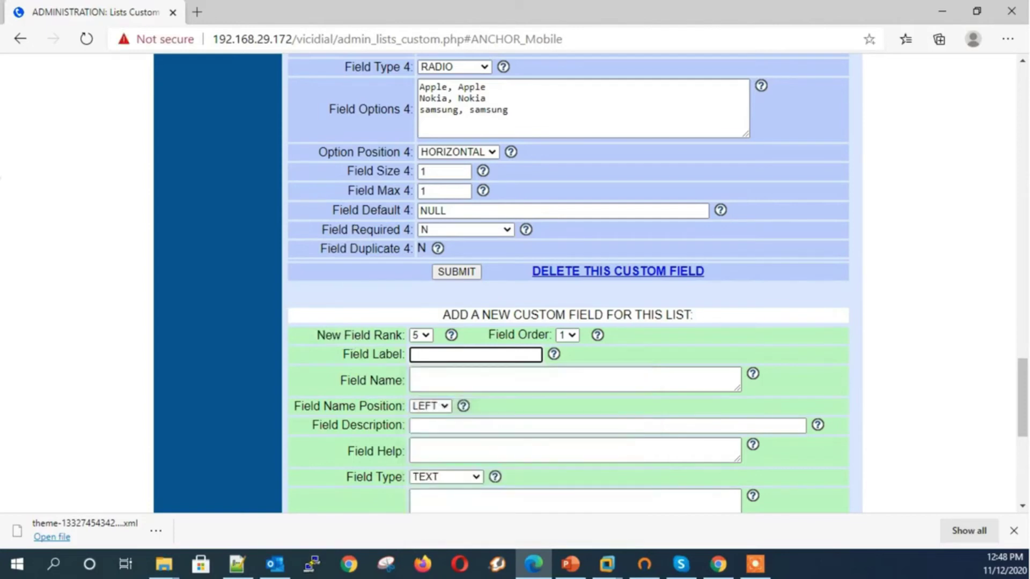
{"action": "type", "text": "mobilecolor"}
{"action": "key", "text": "Tab"}
{"action": "type", "text": "mobilecolor"}
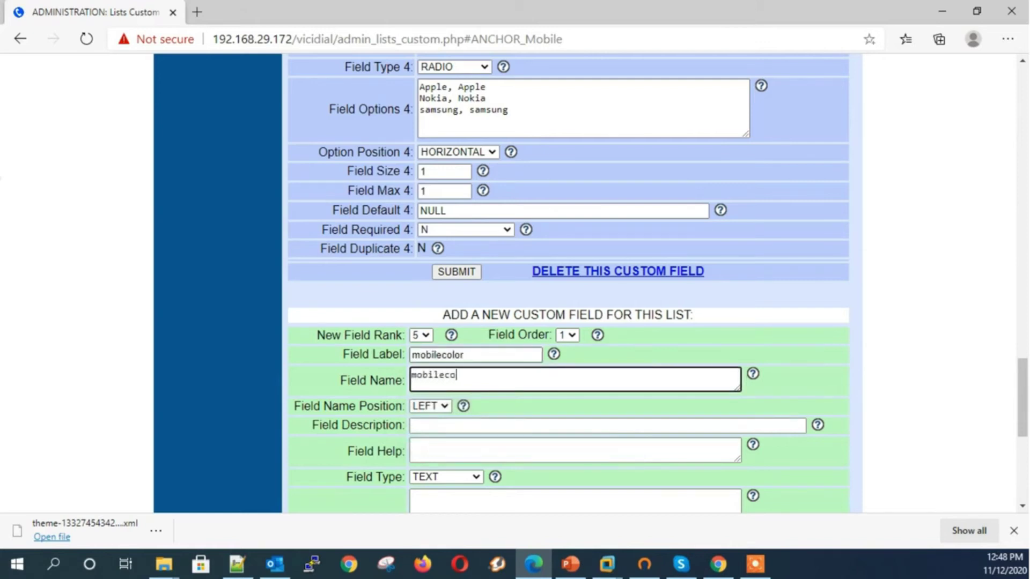
{"action": "key", "text": "Tab"}
{"action": "key", "text": "Tab"}
{"action": "type", "text": "mobilecolor"}
{"action": "key", "text": "Tab"}
{"action": "key", "text": "Tab"}
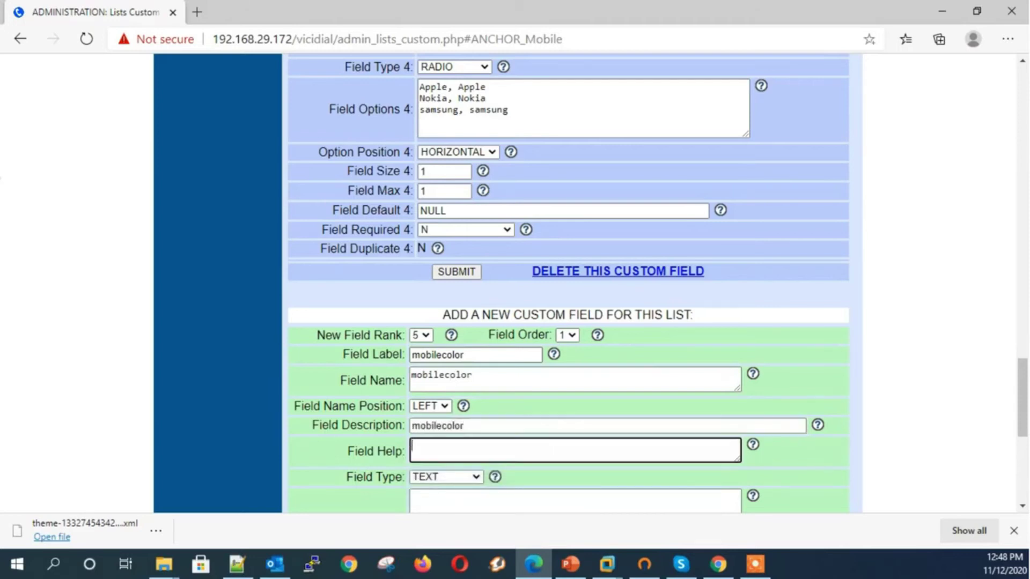
{"action": "key", "text": "c"}
{"action": "key", "text": "Tab"}
List the field options red, black and white, one per line
{"action": "type", "text": "r"}
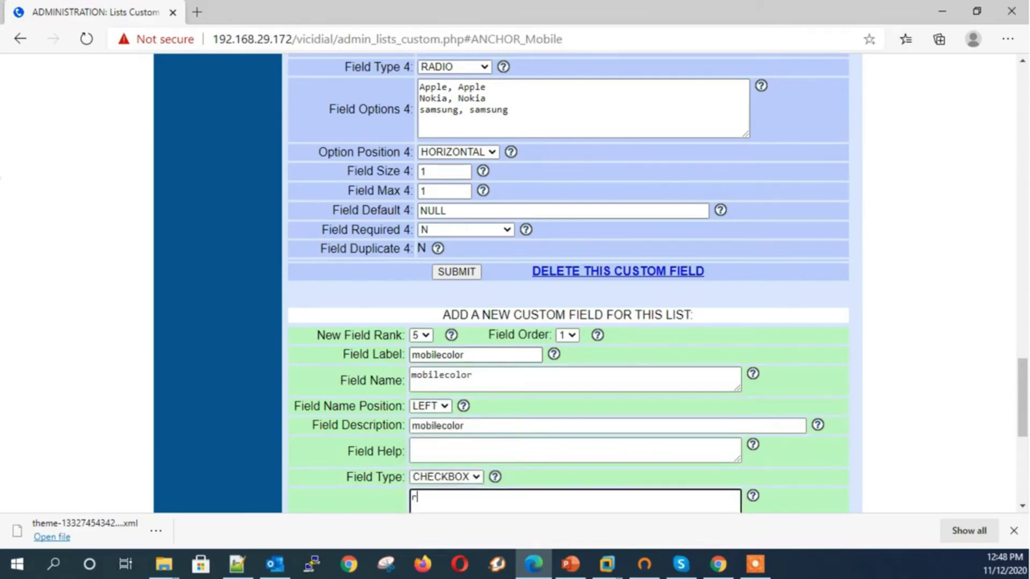
{"action": "type", "text": "ed, red"}
{"action": "key", "text": "Return"}
{"action": "type", "text": "blu"}
{"action": "key", "text": "BackSpace"}
{"action": "key", "text": "BackSpace"}
{"action": "key", "text": "BackSpace"}
{"action": "type", "text": "blac"}
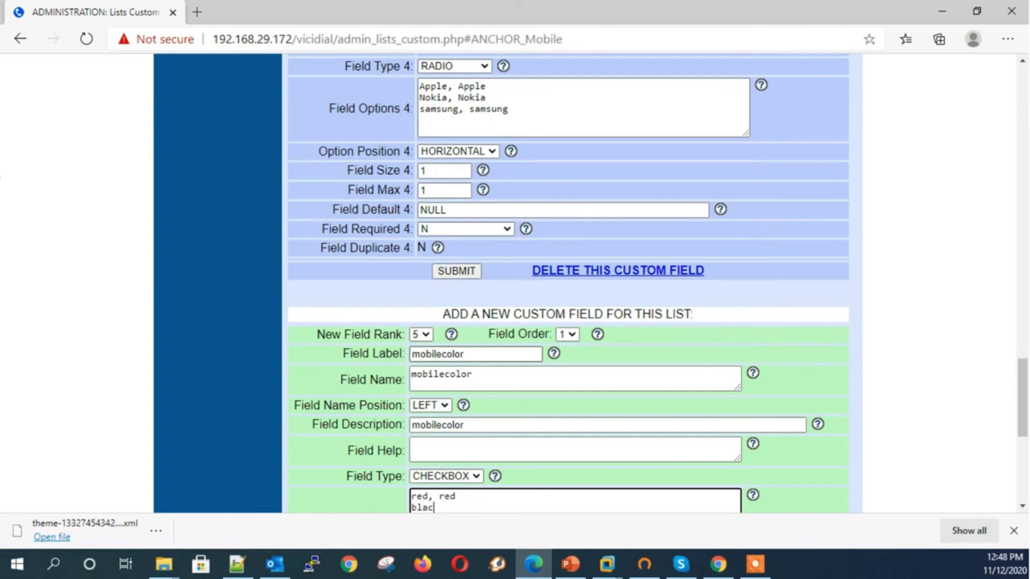
{"action": "type", "text": "k, black"}
{"action": "key", "text": "Return"}
{"action": "type", "text": "white, white"}
{"action": "key", "text": "Tab"}
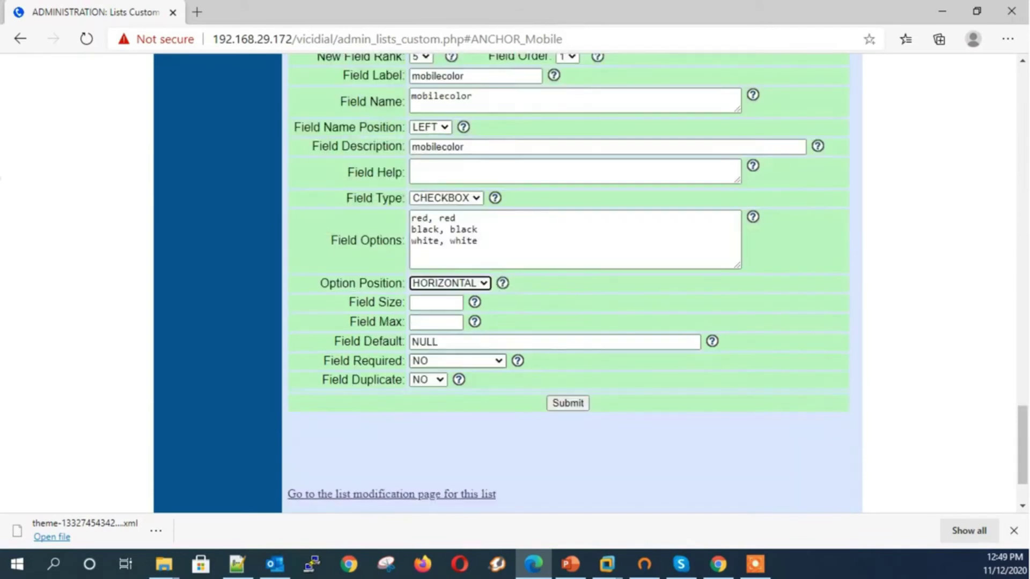
Set field size 1 and max 1, then submit the mobilecolor field
{"action": "key", "text": "Tab"}
{"action": "type", "text": "1"}
{"action": "key", "text": "Tab"}
{"action": "type", "text": "11"}
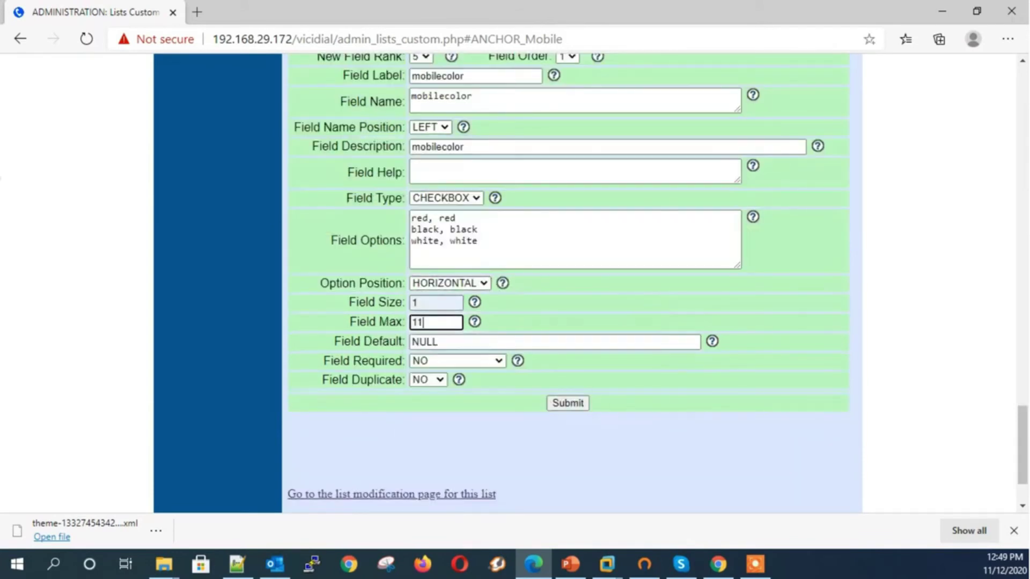
{"action": "key", "text": "BackSpace"}
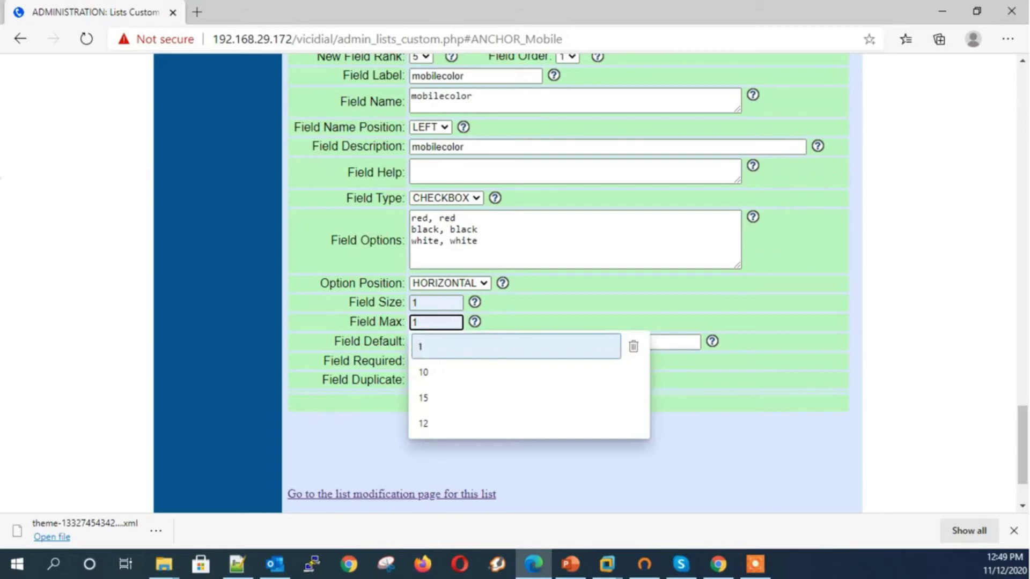
{"action": "key", "text": "Escape"}
{"action": "key", "text": "Return"}
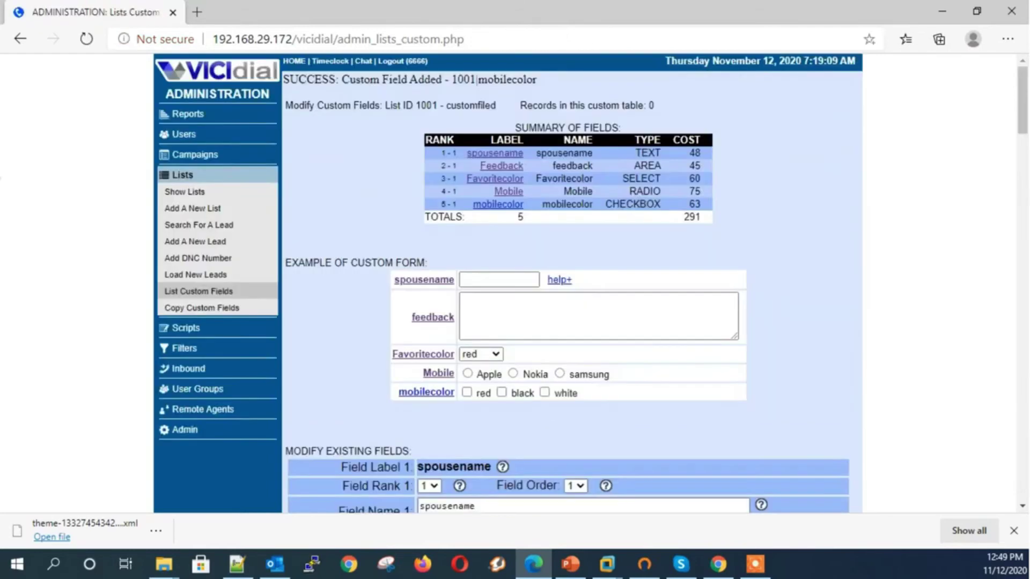
Tick red, black and white in the mobilecolor preview, then untick white and black
{"action": "scroll", "coordinate": [572, 284], "scroll_direction": "down", "scroll_amount": 1}
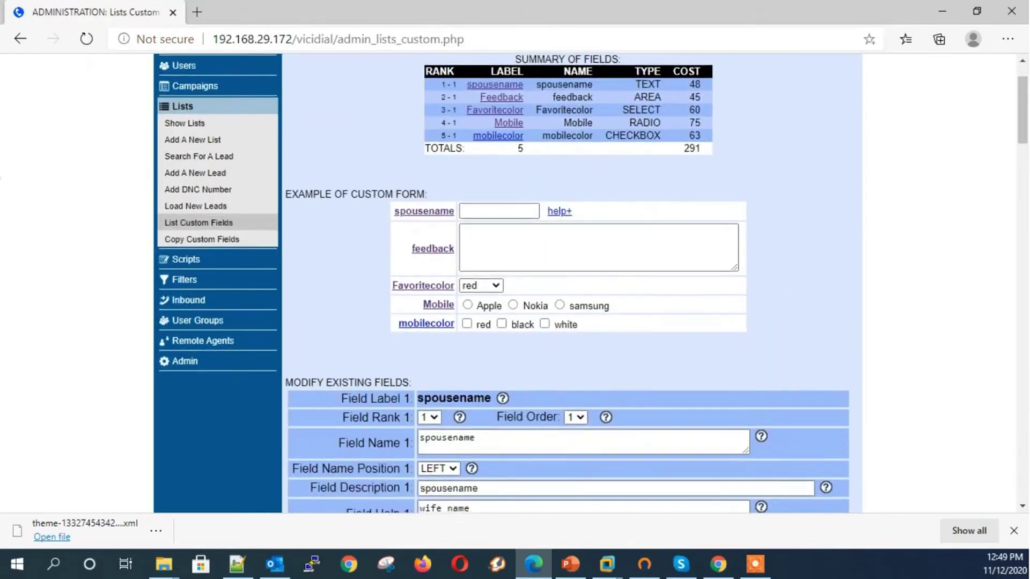
{"action": "left_click", "coordinate": [467, 323]}
{"action": "left_click", "coordinate": [502, 323]}
{"action": "left_click", "coordinate": [545, 324]}
{"action": "left_click", "coordinate": [545, 324]}
{"action": "left_click", "coordinate": [502, 324]}
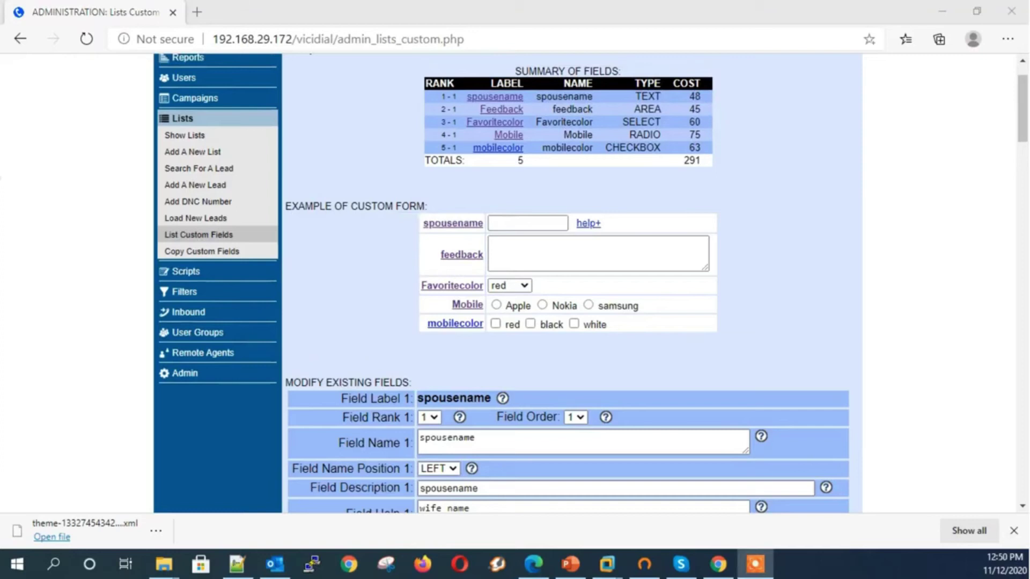
Start a new field with AppointmentDate as its label, name and description
{"action": "left_click", "coordinate": [455, 323]}
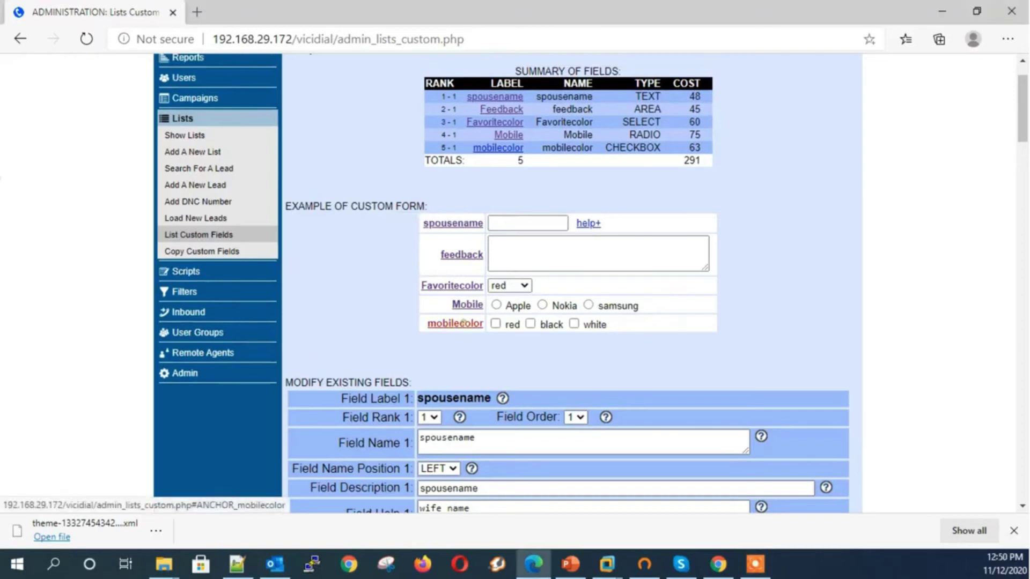
{"action": "scroll", "coordinate": [569, 268], "scroll_direction": "down", "scroll_amount": 3}
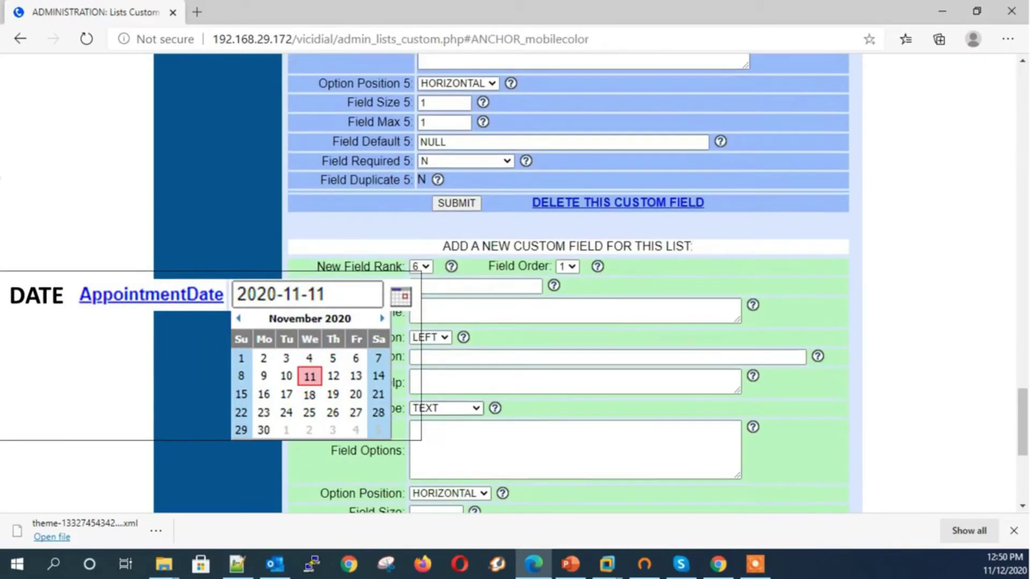
{"action": "left_click", "coordinate": [441, 286]}
{"action": "key", "text": "Down"}
{"action": "key", "text": "Down"}
{"action": "key", "text": "Down"}
{"action": "key", "text": "Down"}
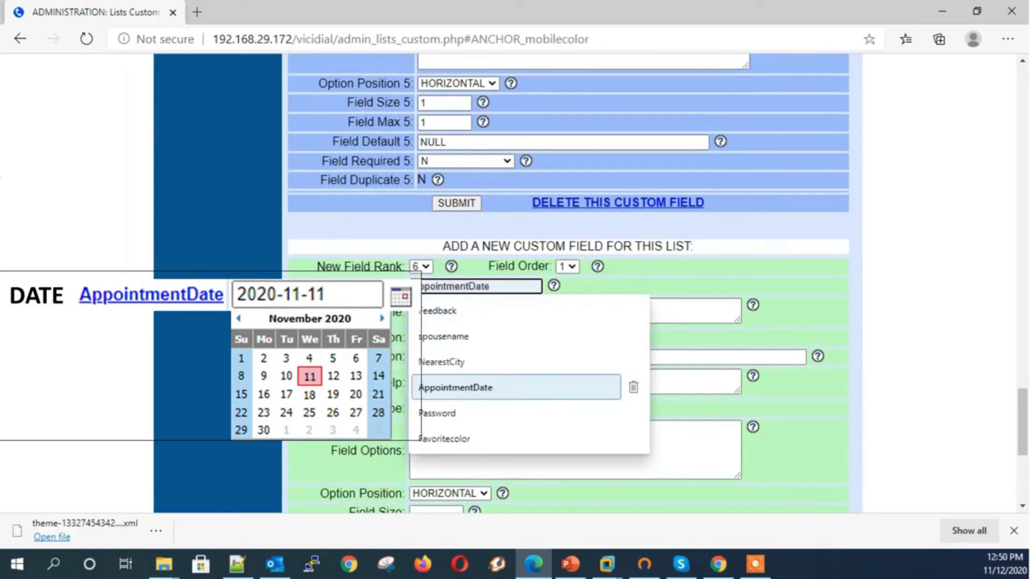
{"action": "key", "text": "Return"}
{"action": "key", "text": "ctrl+a"}
{"action": "key", "text": "ctrl+c"}
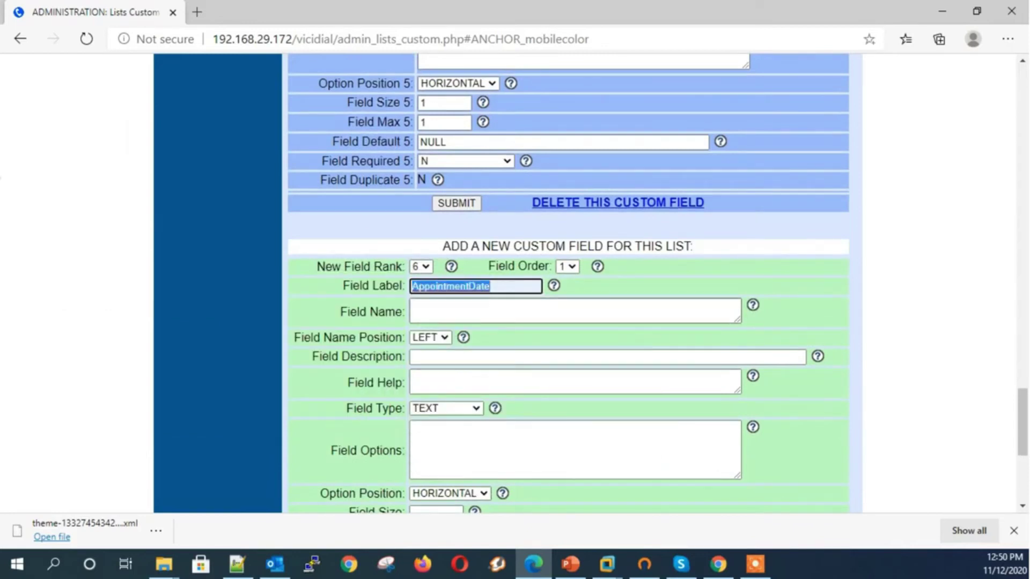
{"action": "left_click", "coordinate": [439, 307]}
{"action": "key", "text": "ctrl+v"}
{"action": "left_click", "coordinate": [453, 359]}
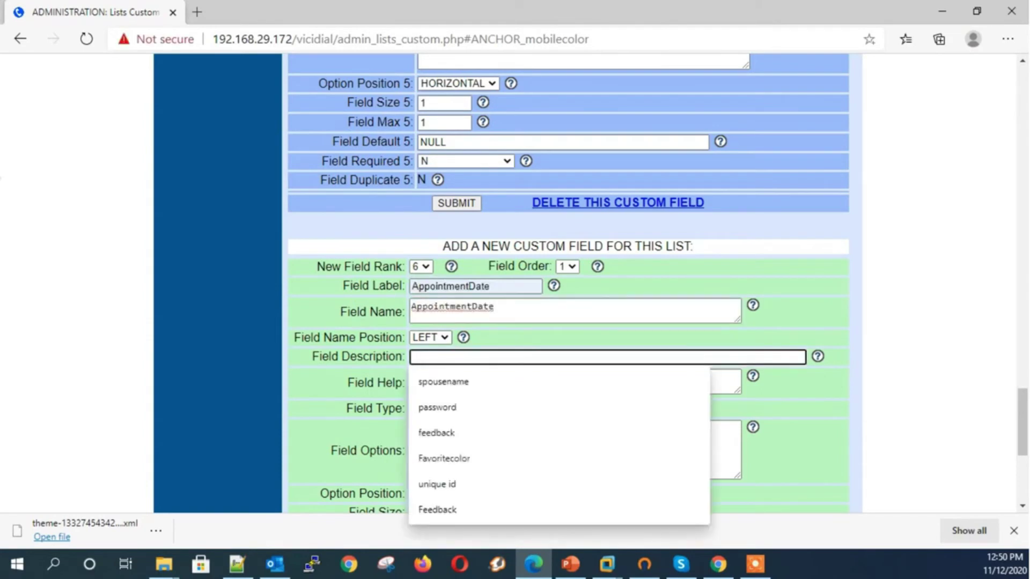
{"action": "key", "text": "ctrl+v"}
{"action": "left_click", "coordinate": [378, 398]}
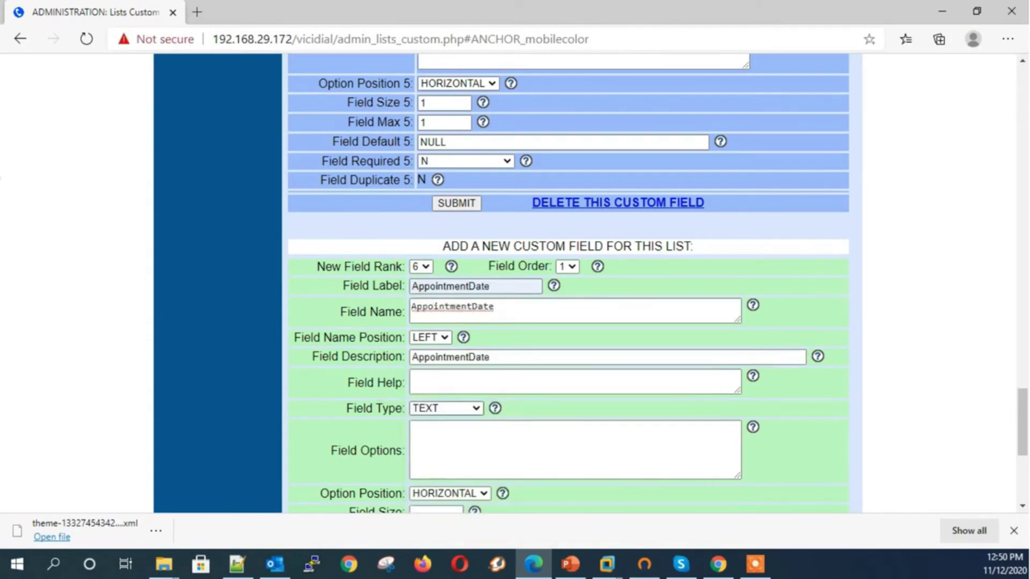
Set the field type to DATE with size 1 and max 1, and submit it
{"action": "left_click", "coordinate": [446, 408]}
{"action": "key", "text": "d"}
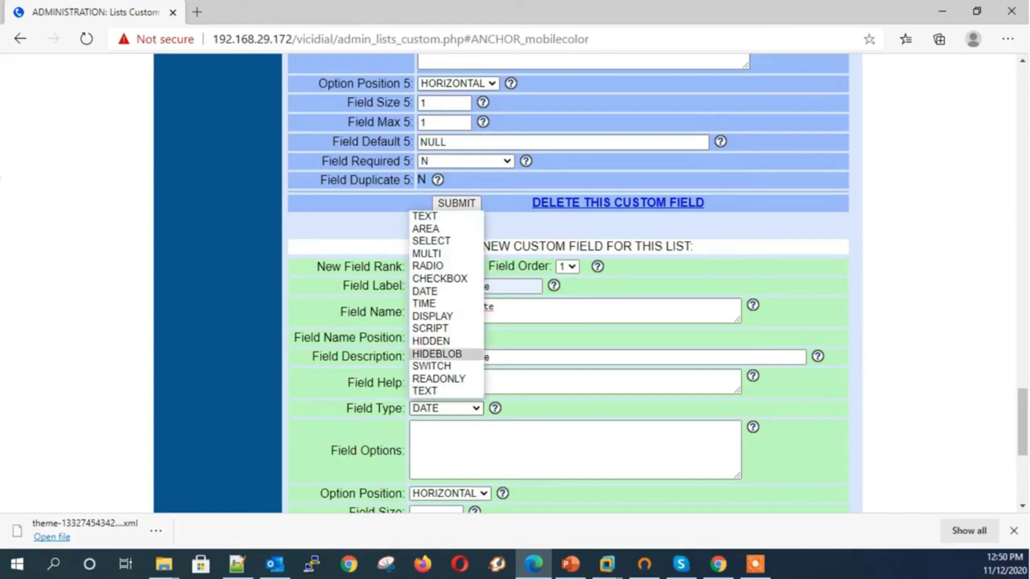
{"action": "left_click", "coordinate": [425, 291]}
{"action": "left_click", "coordinate": [437, 449]}
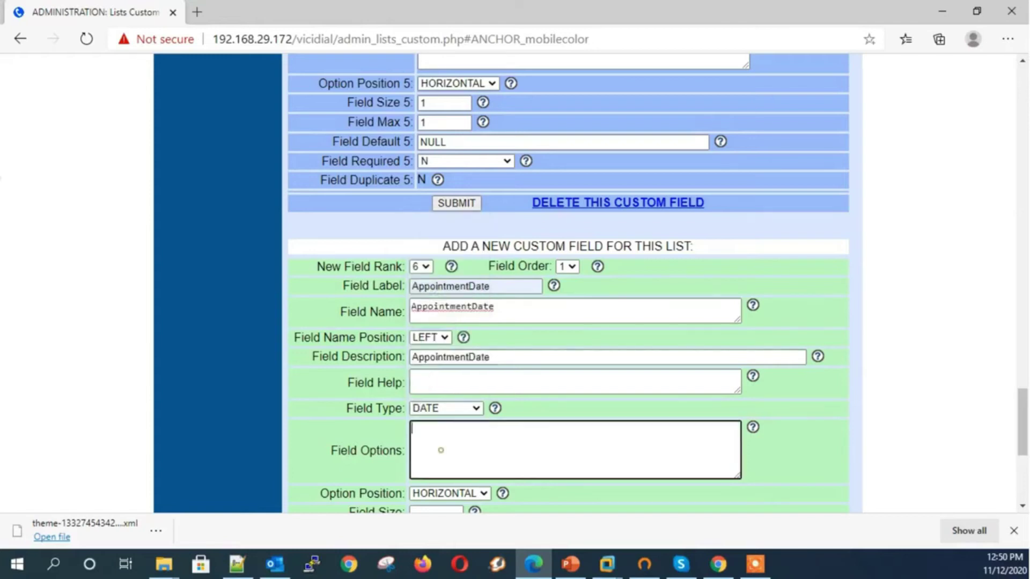
{"action": "scroll", "coordinate": [438, 449], "scroll_direction": "down", "scroll_amount": 1}
{"action": "left_click", "coordinate": [432, 443]}
{"action": "type", "text": "q"}
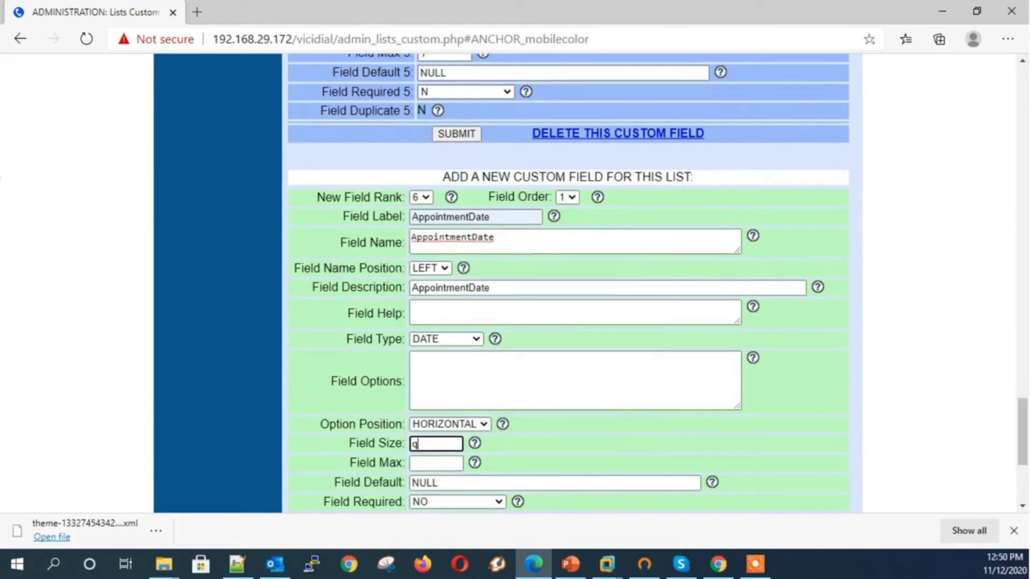
{"action": "key", "text": "BackSpace"}
{"action": "key", "text": "Tab"}
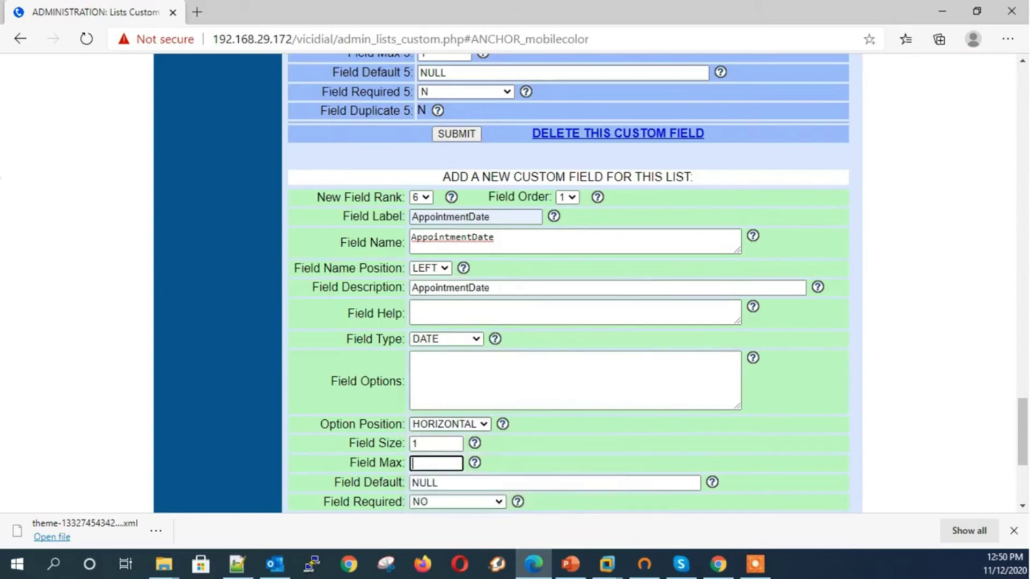
{"action": "key", "text": "Down"}
{"action": "key", "text": "Down"}
{"action": "key", "text": "Down"}
{"action": "key", "text": "Down"}
{"action": "key", "text": "Down"}
{"action": "key", "text": "Escape"}
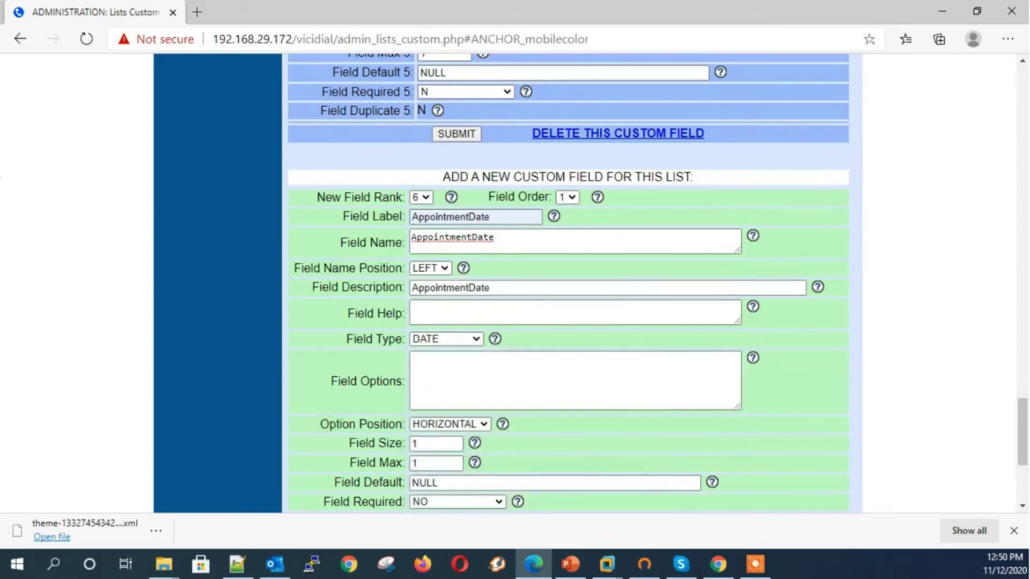
{"action": "key", "text": "Tab"}
{"action": "key", "text": "Tab"}
{"action": "key", "text": "Tab"}
{"action": "key", "text": "Tab"}
{"action": "key", "text": "Return"}
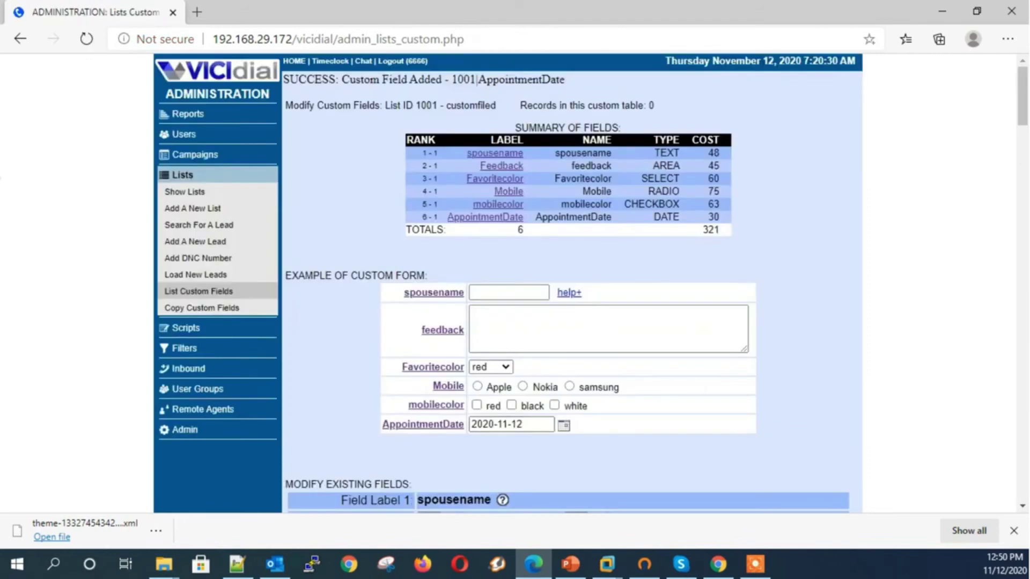
Preview the AppointmentDate calendar, then enter label AppointmentTime and name appointmentTime
{"action": "left_click", "coordinate": [563, 425]}
{"action": "left_click", "coordinate": [563, 425]}
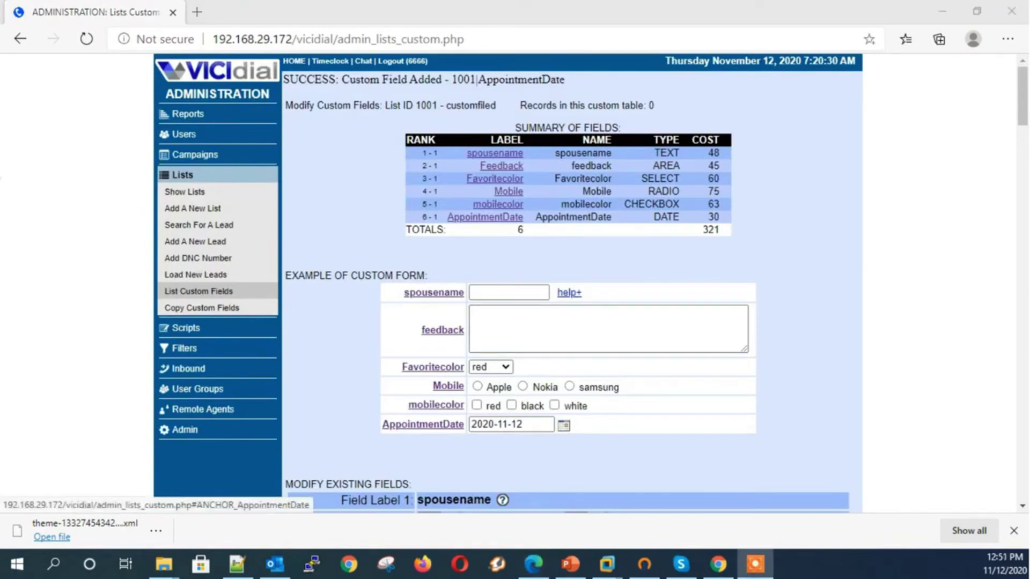
{"action": "left_click", "coordinate": [422, 424]}
{"action": "scroll", "coordinate": [437, 426], "scroll_direction": "down", "scroll_amount": 4}
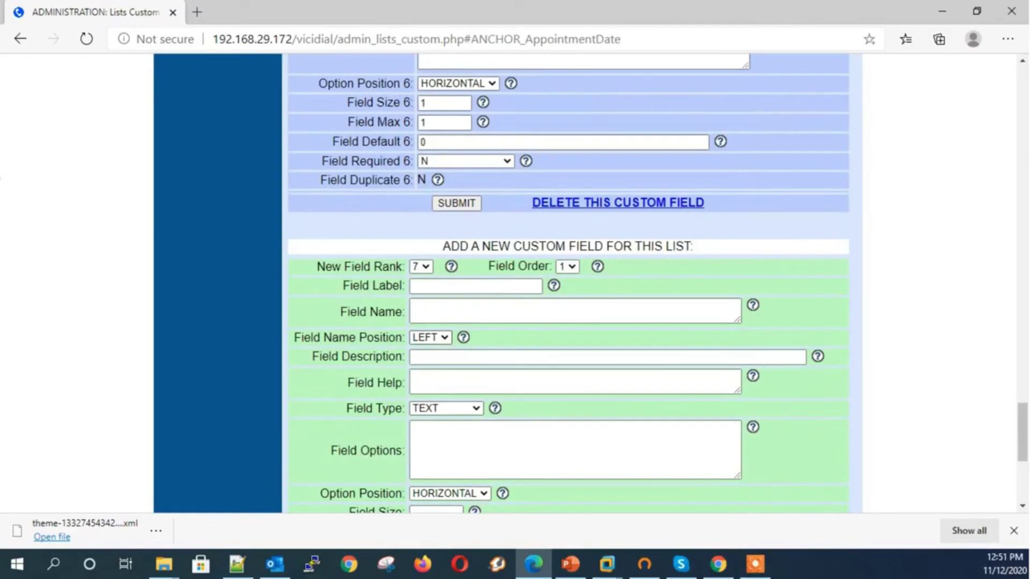
{"action": "left_click", "coordinate": [411, 286]}
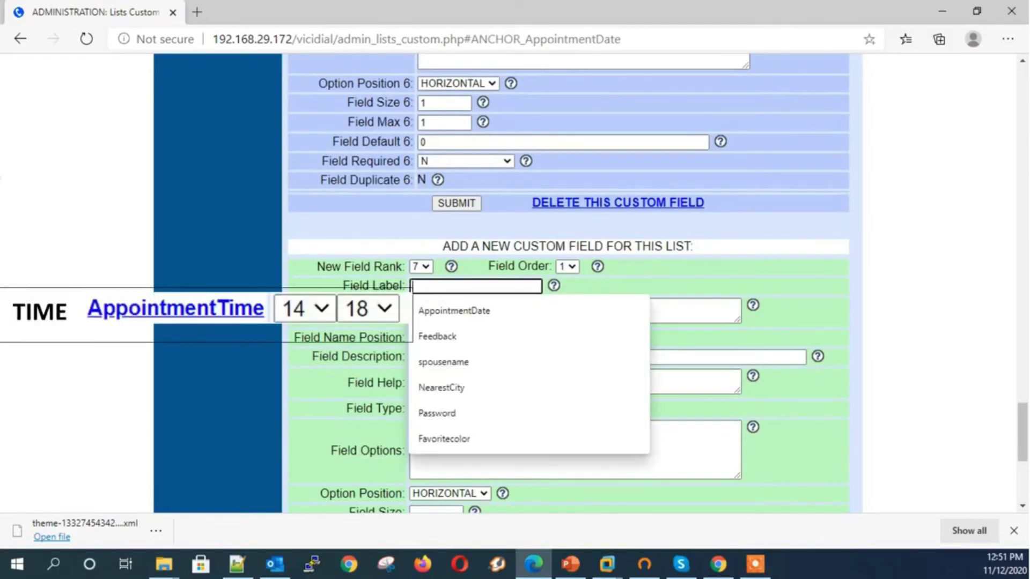
{"action": "type", "text": "spo"}
{"action": "key", "text": "BackSpace"}
{"action": "key", "text": "BackSpace"}
{"action": "key", "text": "BackSpace"}
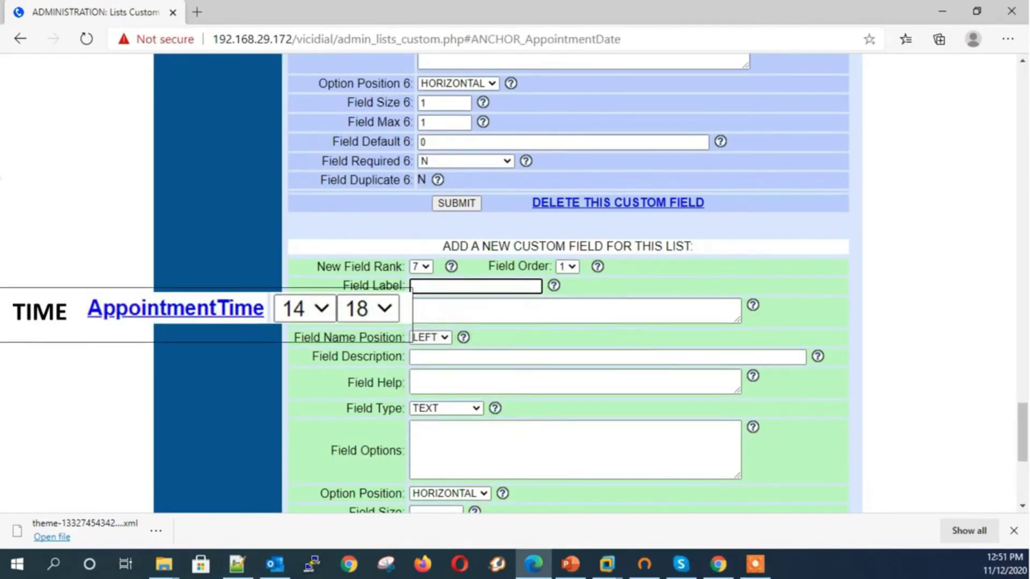
{"action": "type", "text": "app"}
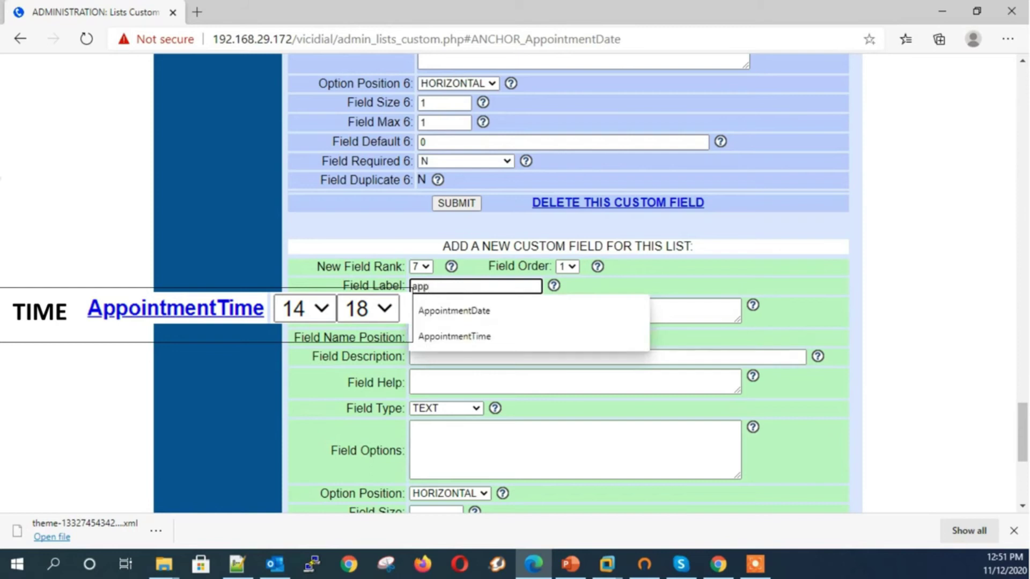
{"action": "left_click", "coordinate": [455, 336]}
{"action": "left_click", "coordinate": [461, 310]}
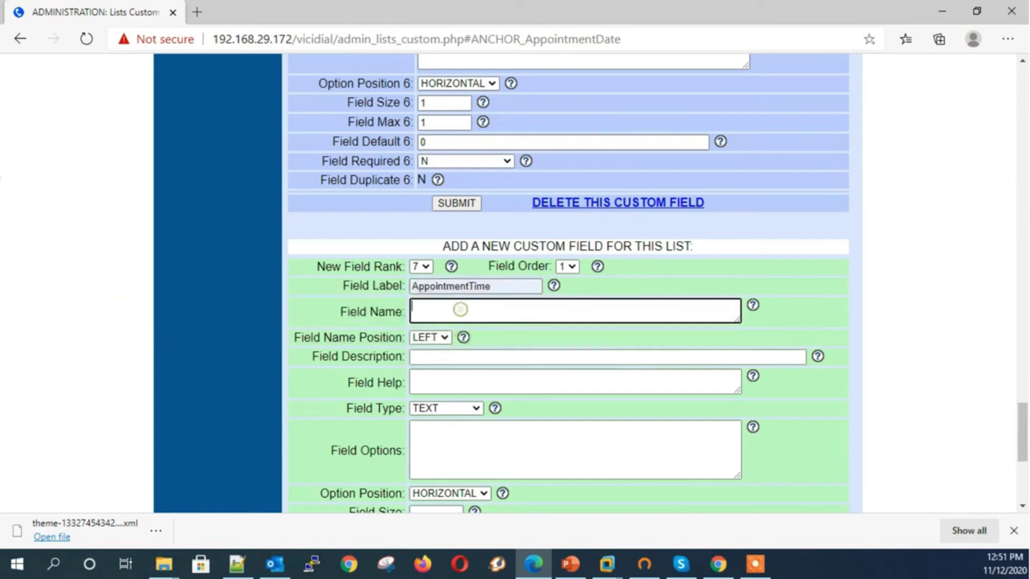
{"action": "type", "text": "appointmentTime"}
{"action": "key", "text": "Tab"}
{"action": "key", "text": "Tab"}
{"action": "key", "text": "Tab"}
{"action": "key", "text": "Tab"}
Set the field type to TIME with size 1 and max 1, and submit
{"action": "key", "text": "t"}
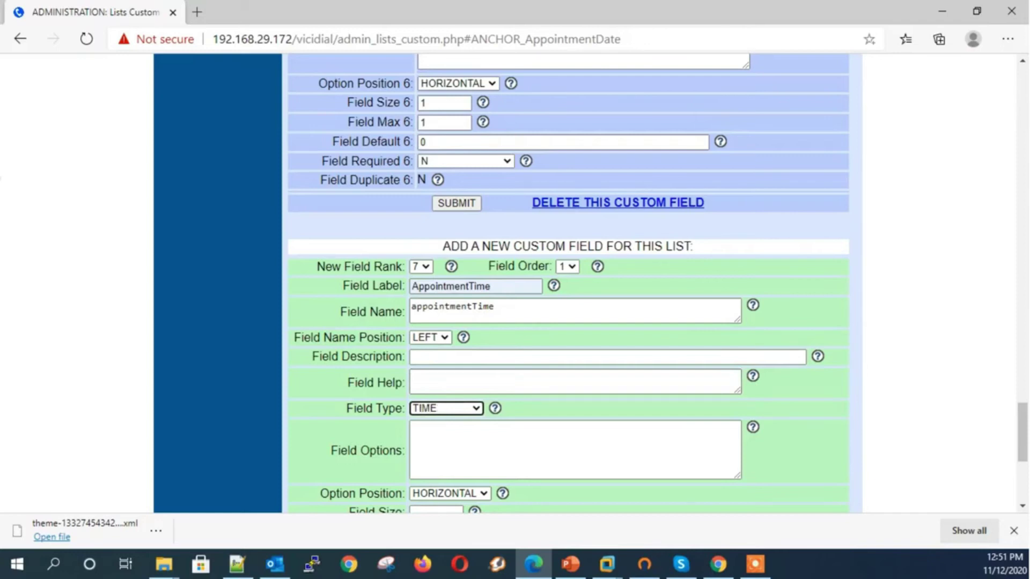
{"action": "key", "text": "Tab"}
{"action": "scroll", "coordinate": [453, 432], "scroll_direction": "down", "scroll_amount": 2}
{"action": "key", "text": "Tab"}
{"action": "key", "text": "Tab"}
{"action": "type", "text": "1"}
{"action": "key", "text": "Tab"}
{"action": "type", "text": "1"}
{"action": "key", "text": "Tab"}
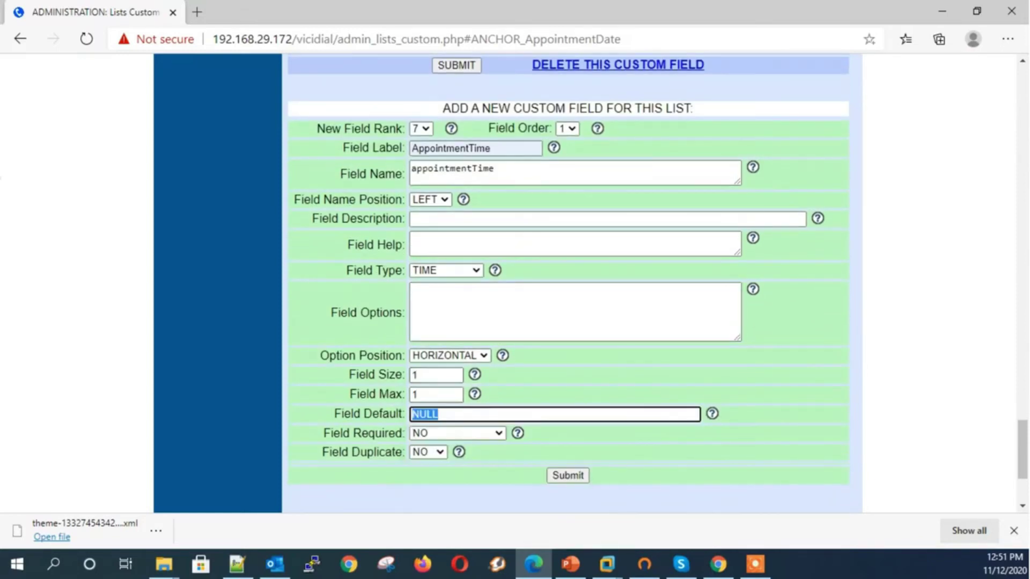
{"action": "key", "text": "Return"}
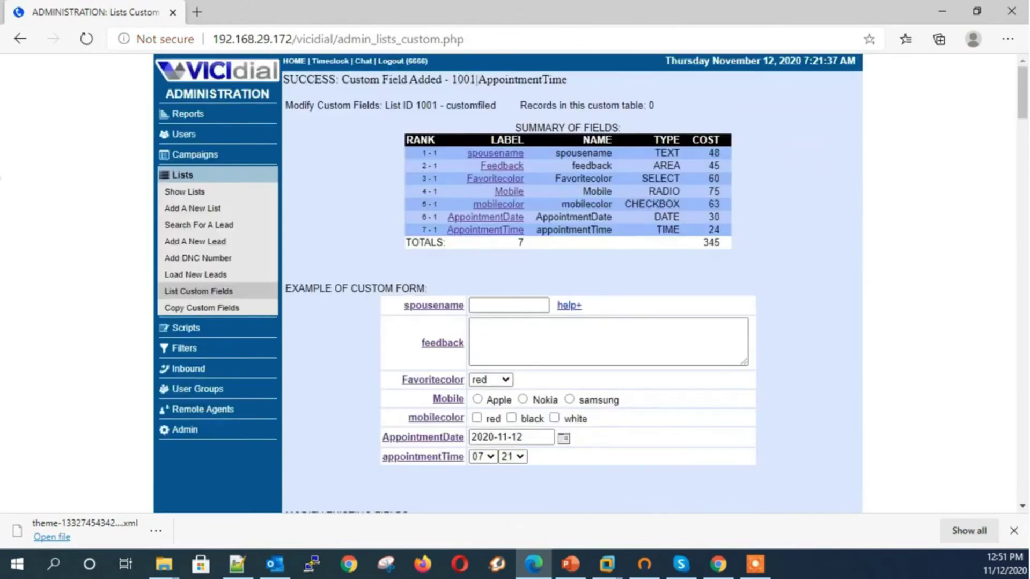
Check the hour and minute choices in the appointmentTime preview
{"action": "scroll", "coordinate": [573, 283], "scroll_direction": "down", "scroll_amount": 1}
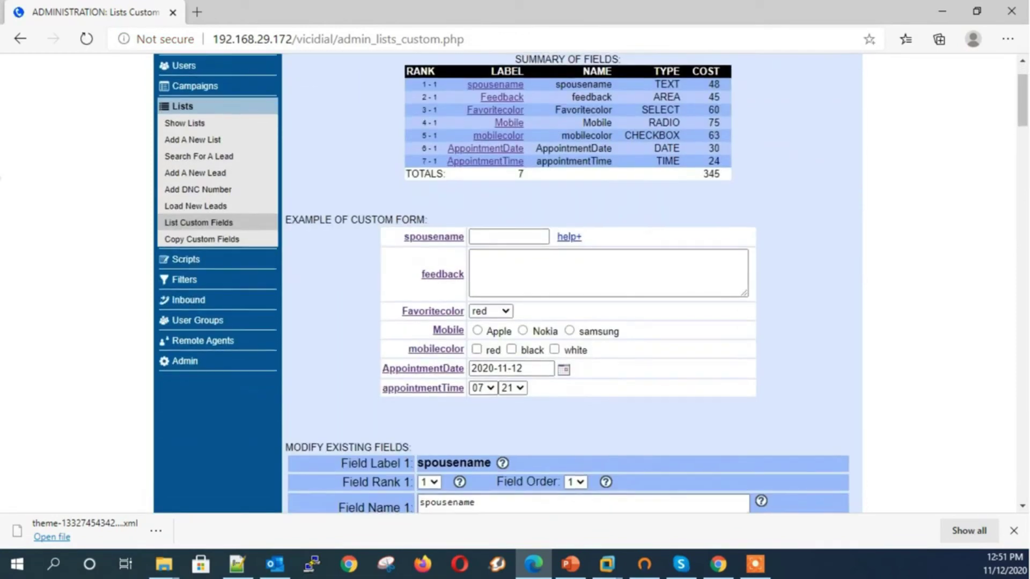
{"action": "left_click", "coordinate": [483, 388]}
{"action": "left_click", "coordinate": [512, 388]}
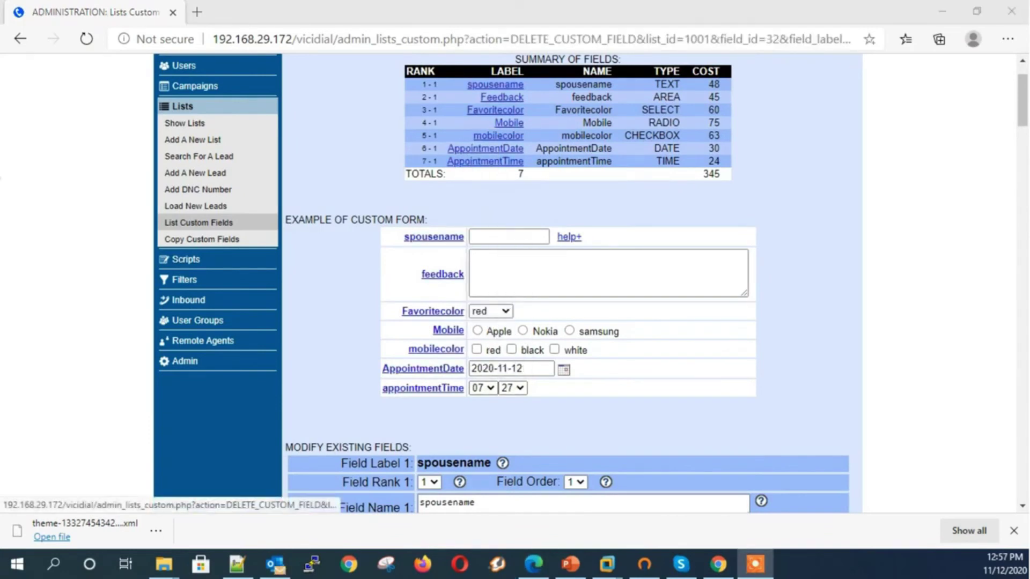
{"action": "left_click", "coordinate": [444, 389]}
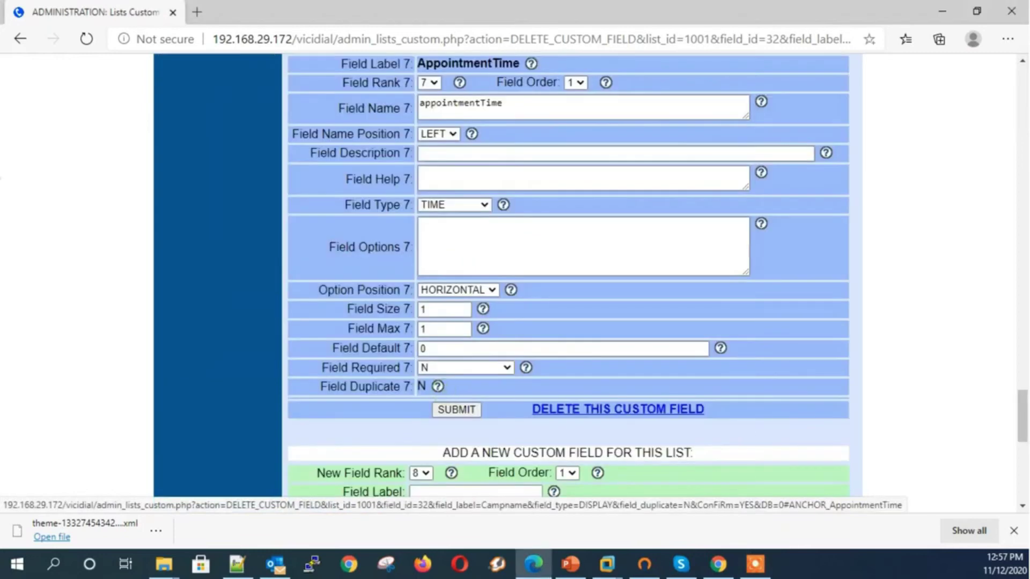
{"action": "scroll", "coordinate": [567, 269], "scroll_direction": "down", "scroll_amount": 4}
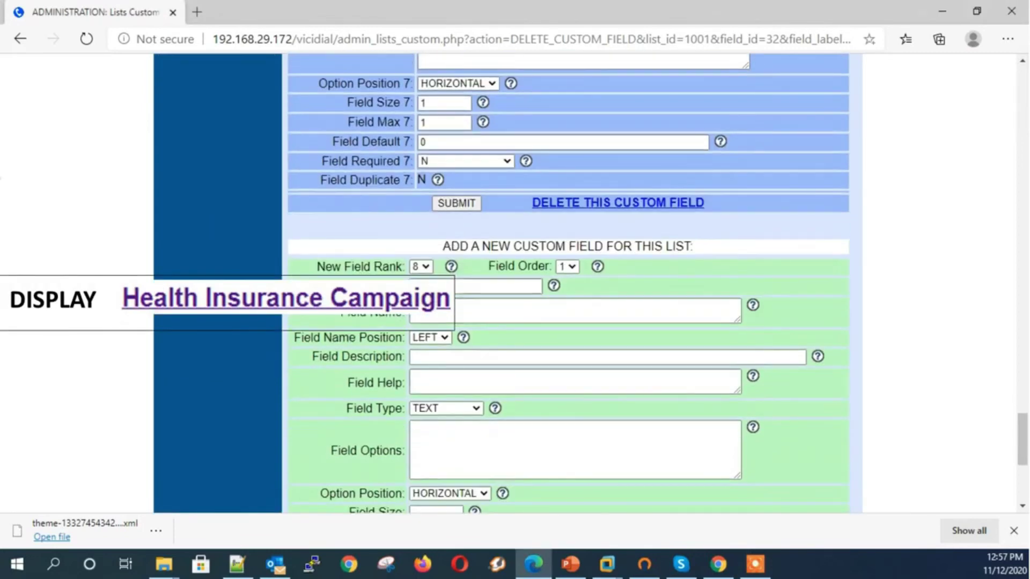
Enter label Campaingname with name and description 'Health Insurance campaing'
{"action": "left_click", "coordinate": [499, 286]}
{"action": "type", "text": "c"}
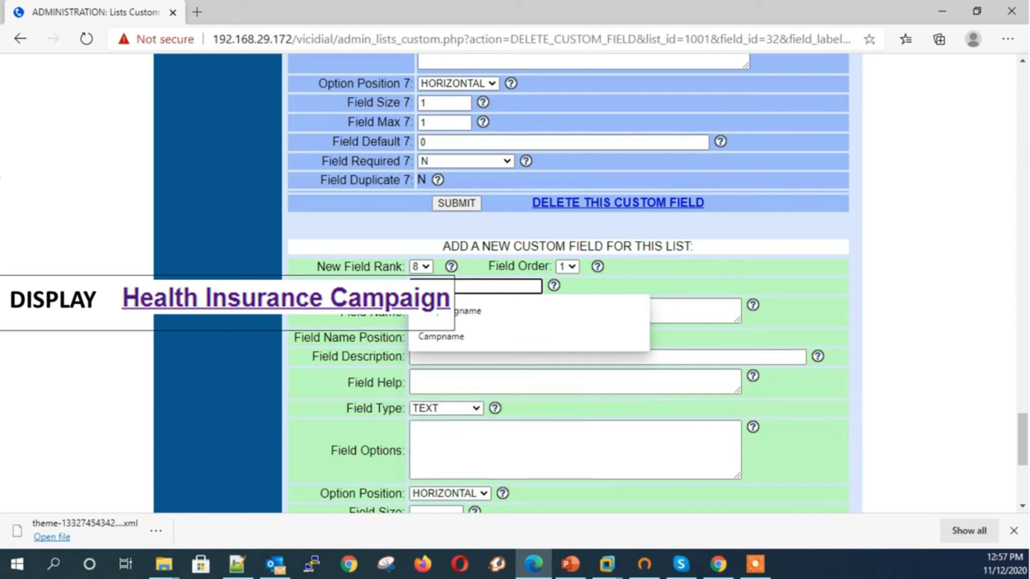
{"action": "key", "text": "Down"}
{"action": "key", "text": "Return"}
{"action": "key", "text": "Tab"}
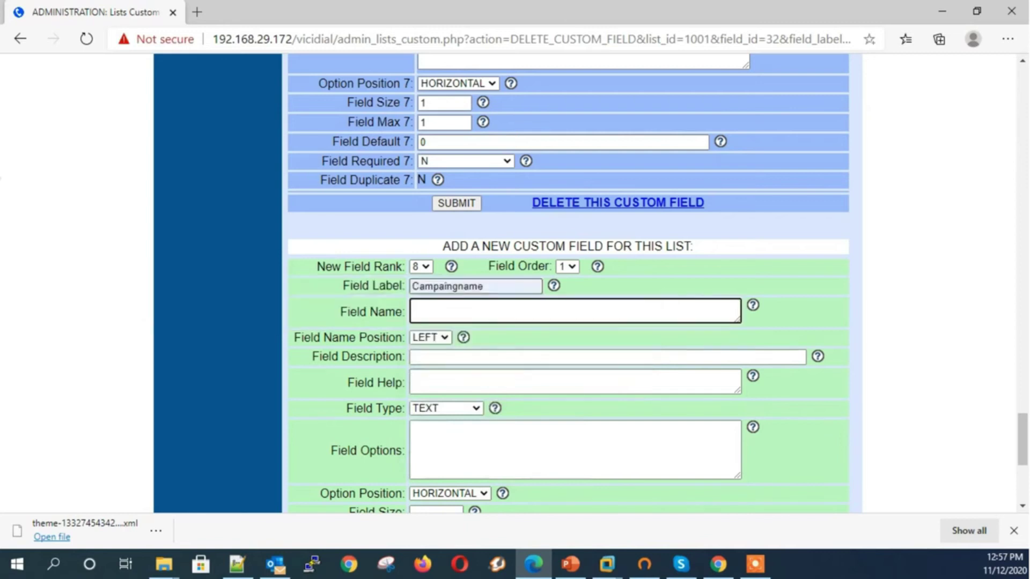
{"action": "type", "text": "Health Insurance campaing"}
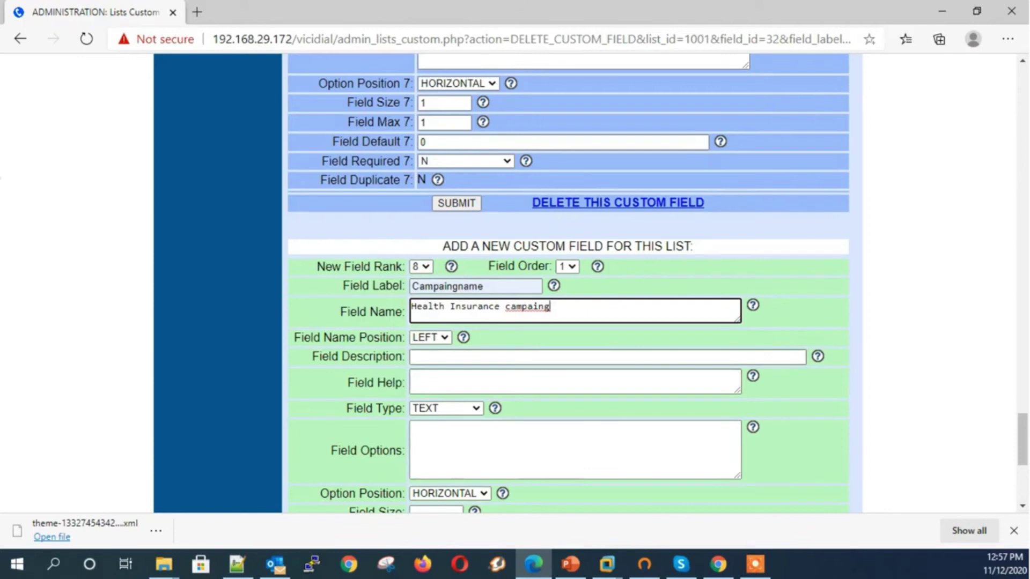
{"action": "key", "text": "Tab"}
{"action": "type", "text": "Health Insurance campaing"}
Set the field type to DISPLAY and submit the Campaingname field
{"action": "key", "text": "Tab"}
{"action": "key", "text": "Tab"}
{"action": "key", "text": "alt+Down"}
{"action": "key", "text": "d"}
{"action": "key", "text": "Down"}
{"action": "key", "text": "Return"}
{"action": "scroll", "coordinate": [563, 397], "scroll_direction": "down", "scroll_amount": 3}
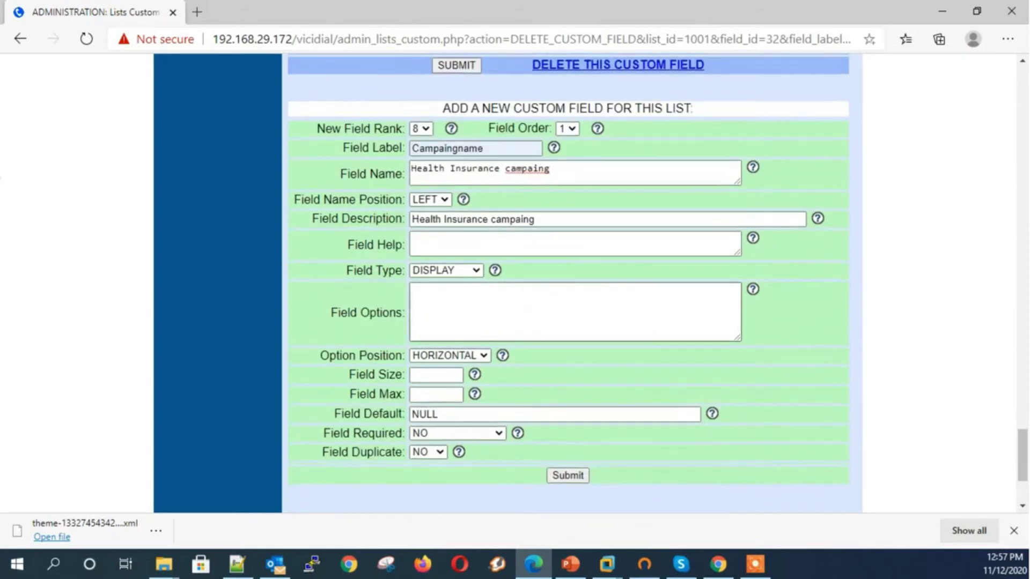
{"action": "left_click", "coordinate": [567, 475]}
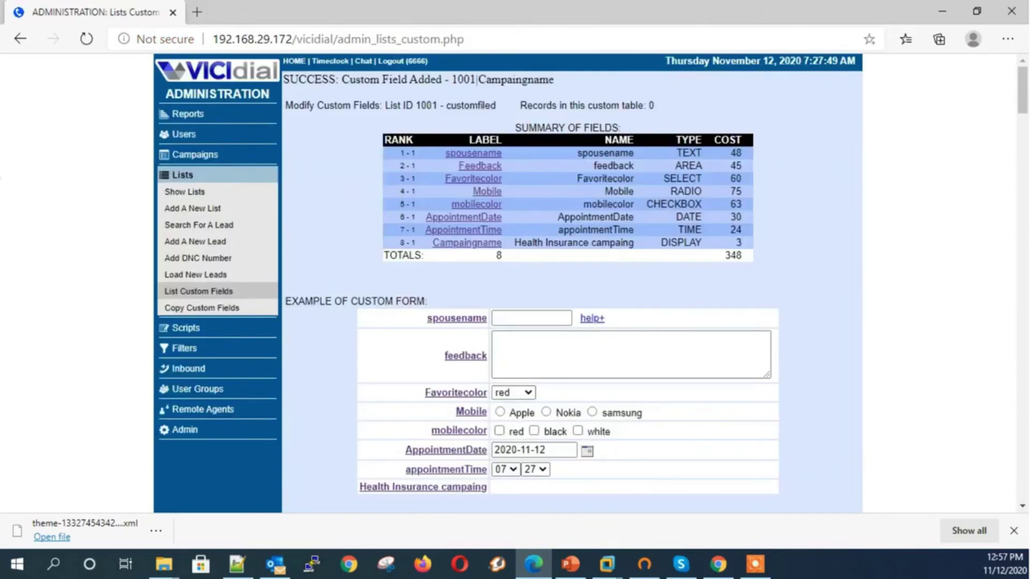
Review the example form rows and go to the Campaingname field's settings
{"action": "left_click_drag", "start_coordinate": [536, 486], "coordinate": [424, 316]}
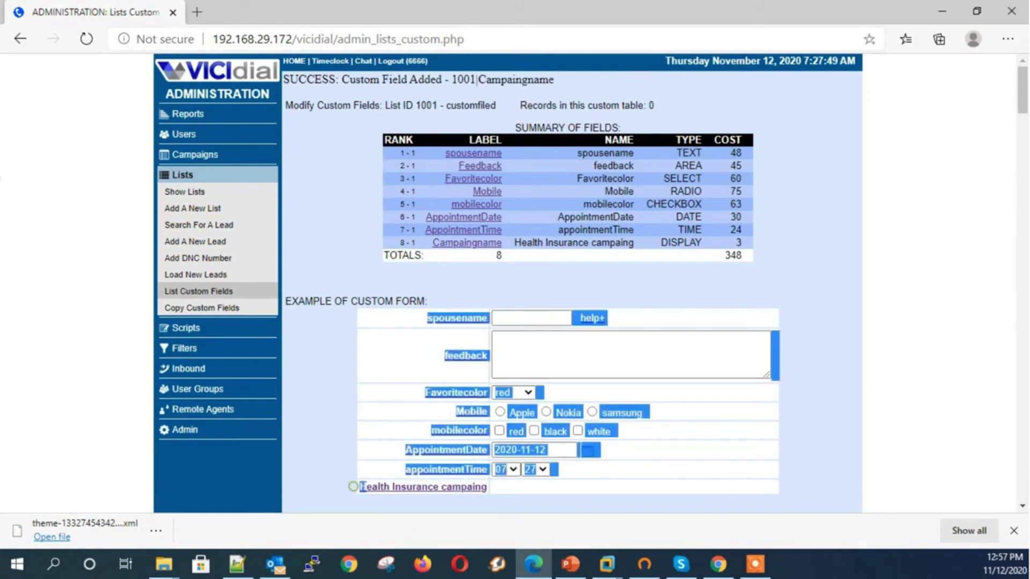
{"action": "left_click", "coordinate": [506, 486]}
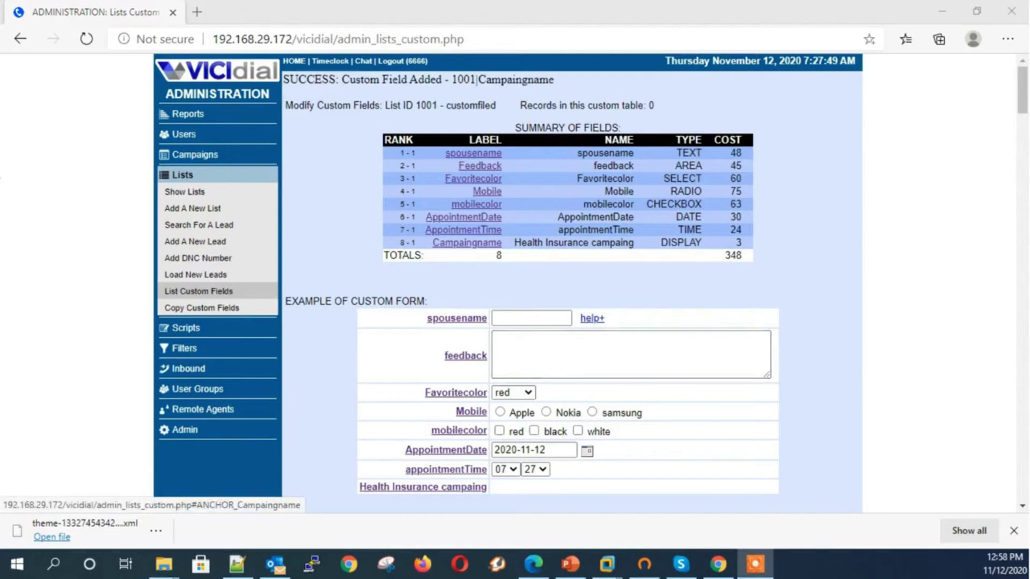
{"action": "left_click", "coordinate": [467, 243]}
{"action": "scroll", "coordinate": [568, 268], "scroll_direction": "down", "scroll_amount": 4}
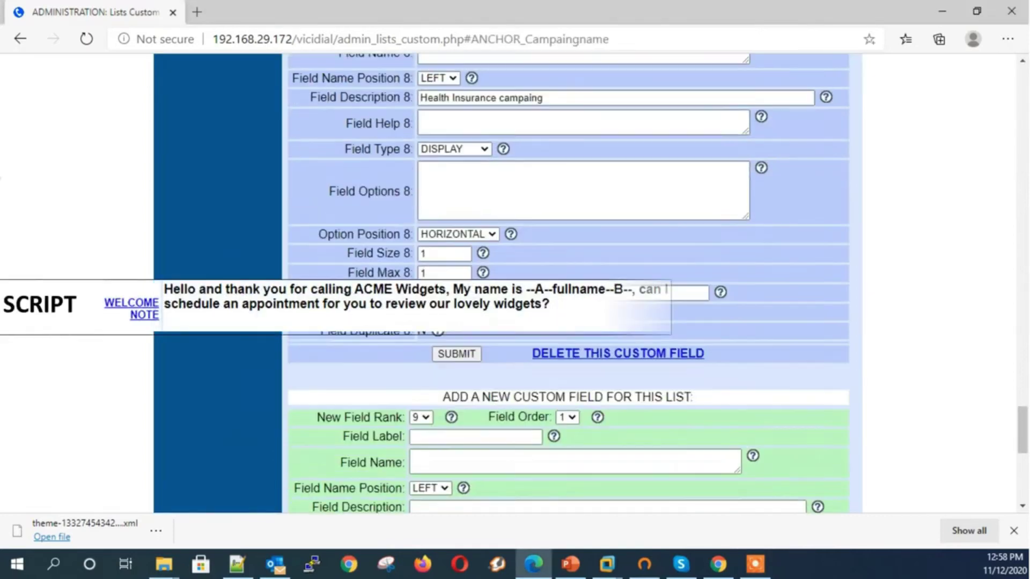
Enter label welcomeNote and name 'welcome note', with field type SCRIPT
{"action": "left_click", "coordinate": [472, 286]}
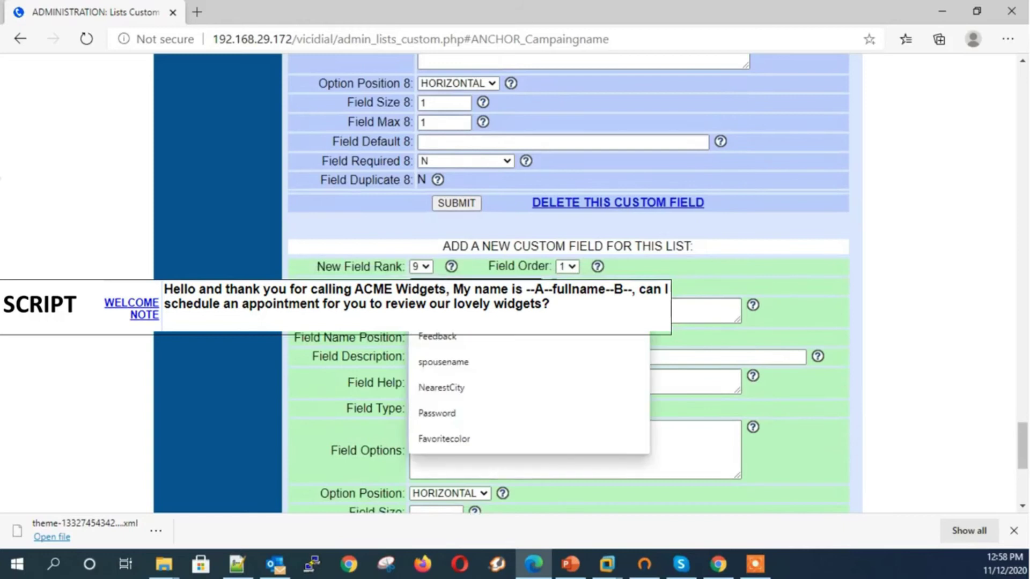
{"action": "type", "text": "w"}
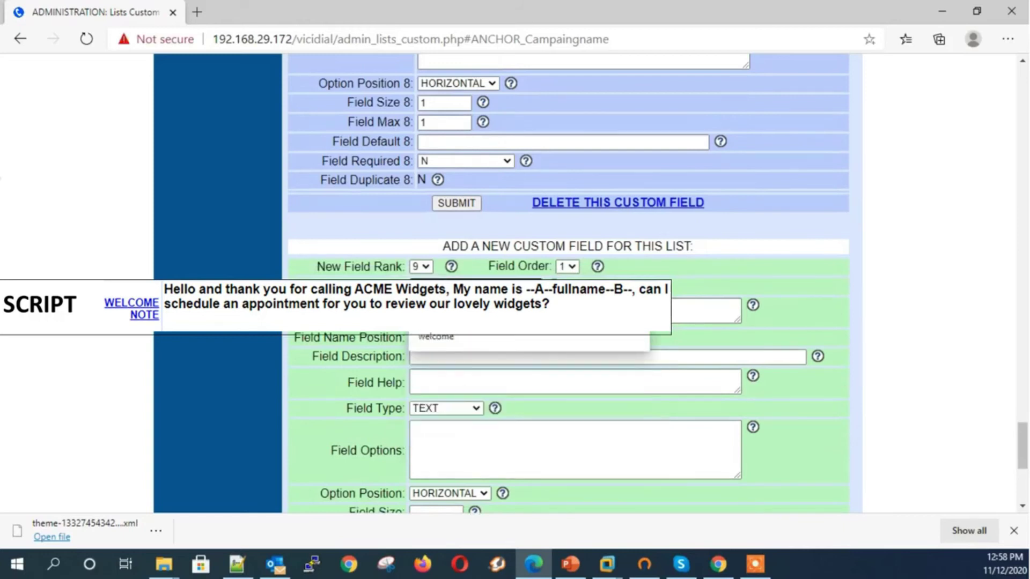
{"action": "type", "text": "elcome"}
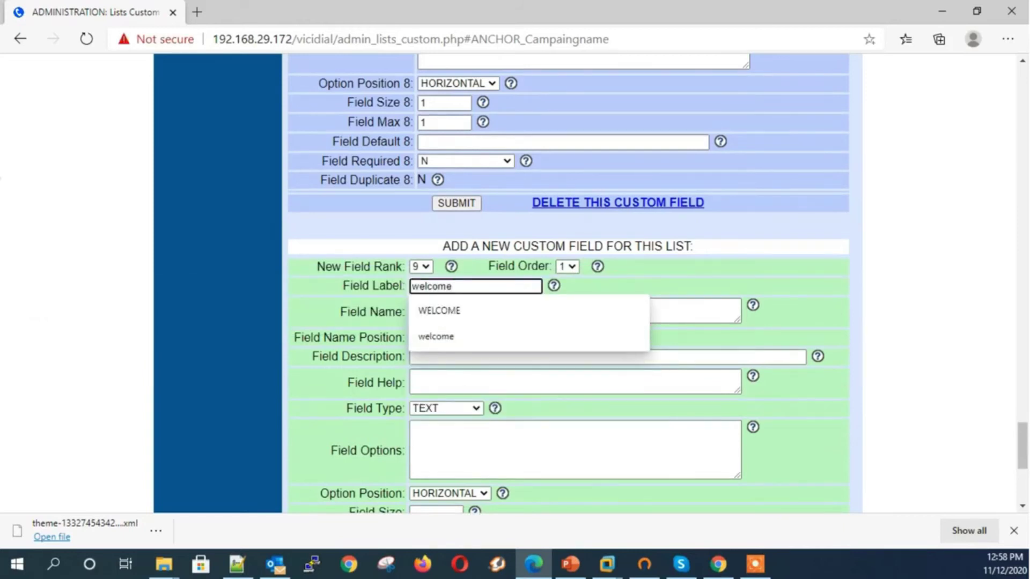
{"action": "type", "text": "Note"}
{"action": "key", "text": "Tab"}
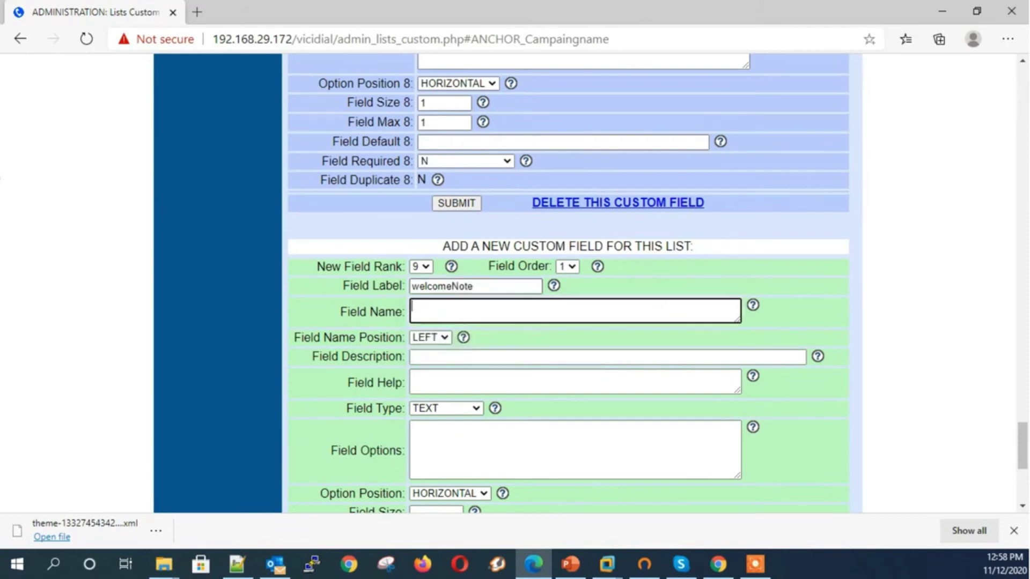
{"action": "type", "text": "welcome note"}
{"action": "key", "text": "Tab"}
{"action": "key", "text": "Tab"}
{"action": "key", "text": "Tab"}
{"action": "key", "text": "Tab"}
{"action": "key", "text": "s"}
{"action": "key", "text": "s"}
{"action": "key", "text": "Tab"}
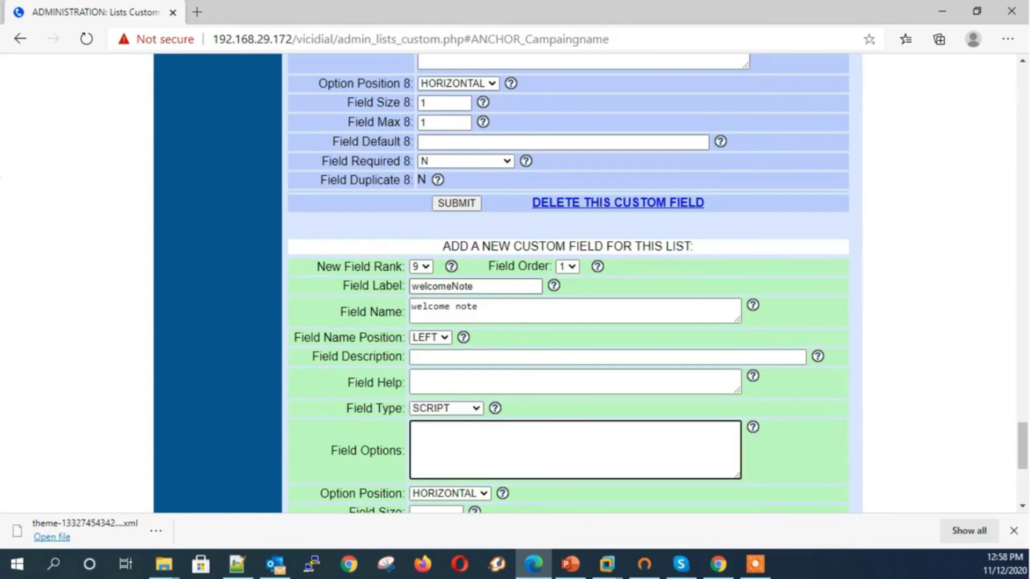
Paste the ACME Widgets greeting script with the --A--fullname--B-- placeholder into the options
{"action": "key", "text": "ctrl+v"}
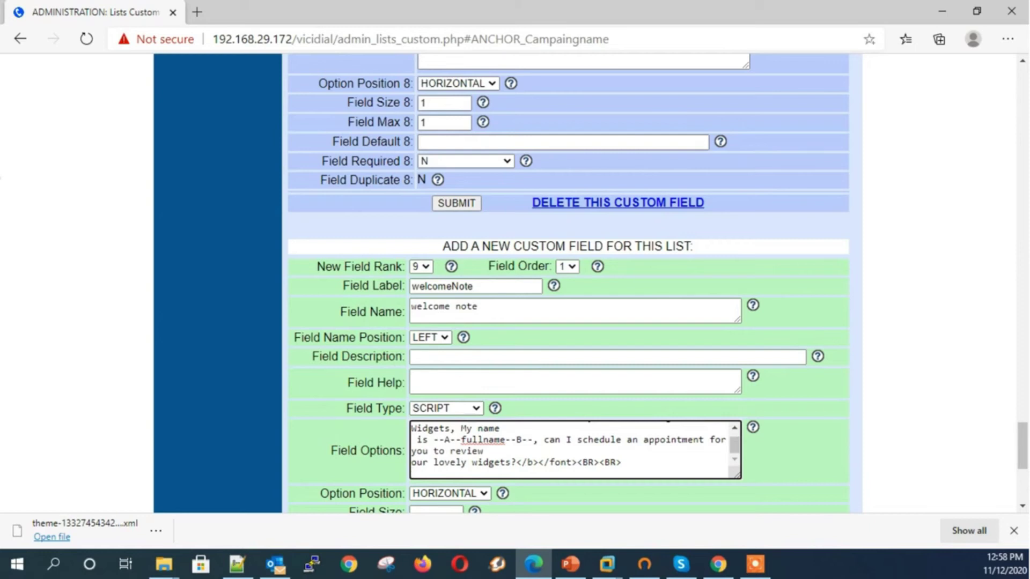
{"action": "left_click_drag", "start_coordinate": [433, 440], "coordinate": [533, 440]}
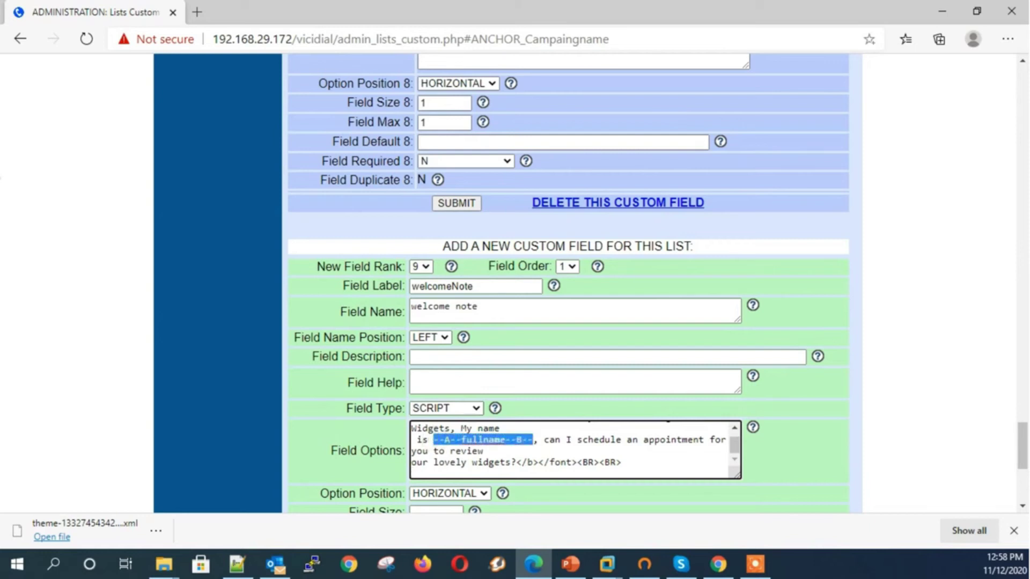
{"action": "scroll", "coordinate": [572, 451], "scroll_direction": "up", "scroll_amount": 1}
{"action": "scroll", "coordinate": [571, 451], "scroll_direction": "down", "scroll_amount": 3}
{"action": "scroll", "coordinate": [569, 279], "scroll_direction": "down", "scroll_amount": 1}
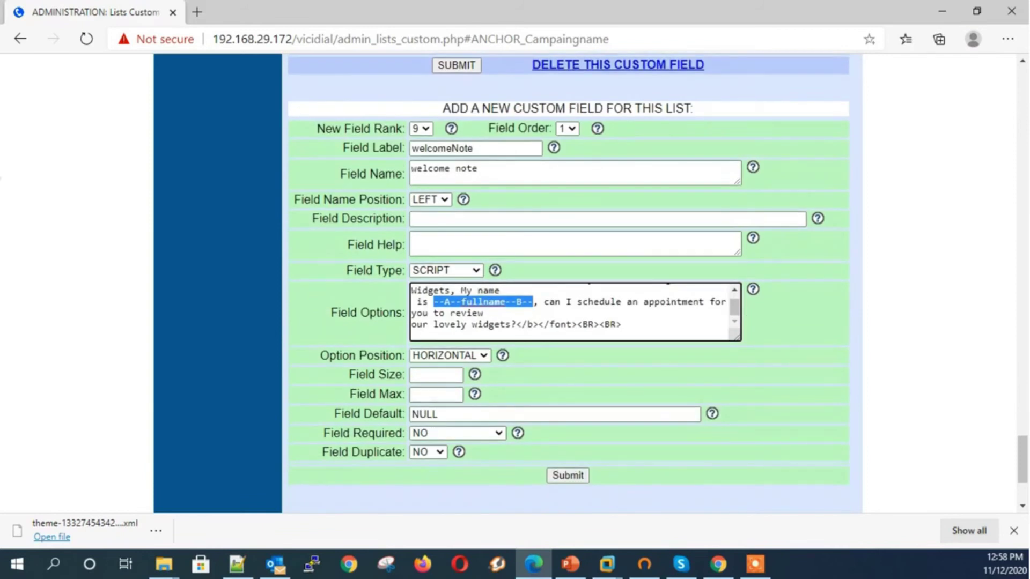
{"action": "scroll", "coordinate": [454, 322], "scroll_direction": "down", "scroll_amount": 1}
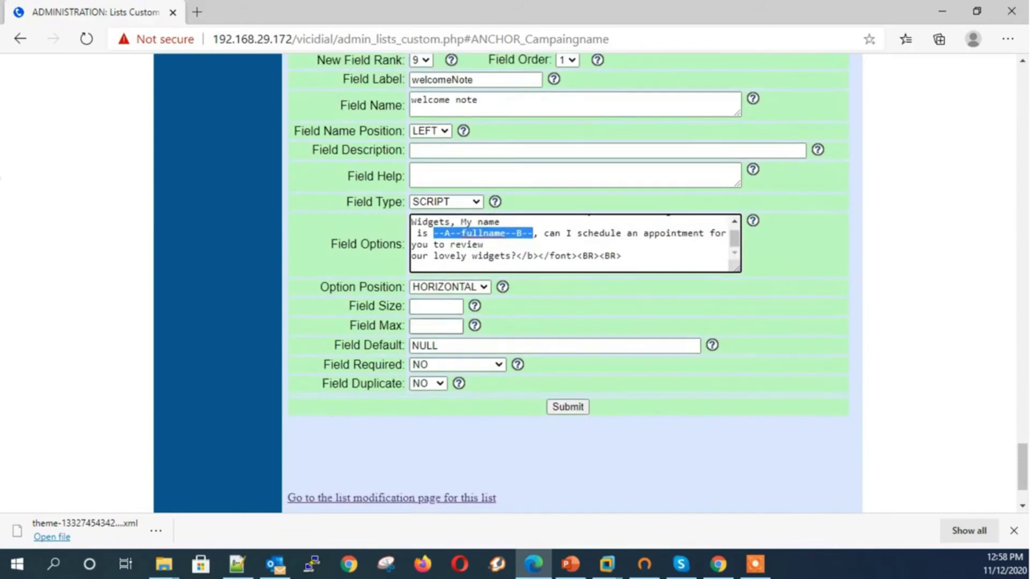
Set field size 1 and max 20, then submit the welcomeNote field
{"action": "left_click", "coordinate": [454, 306]}
{"action": "type", "text": "1"}
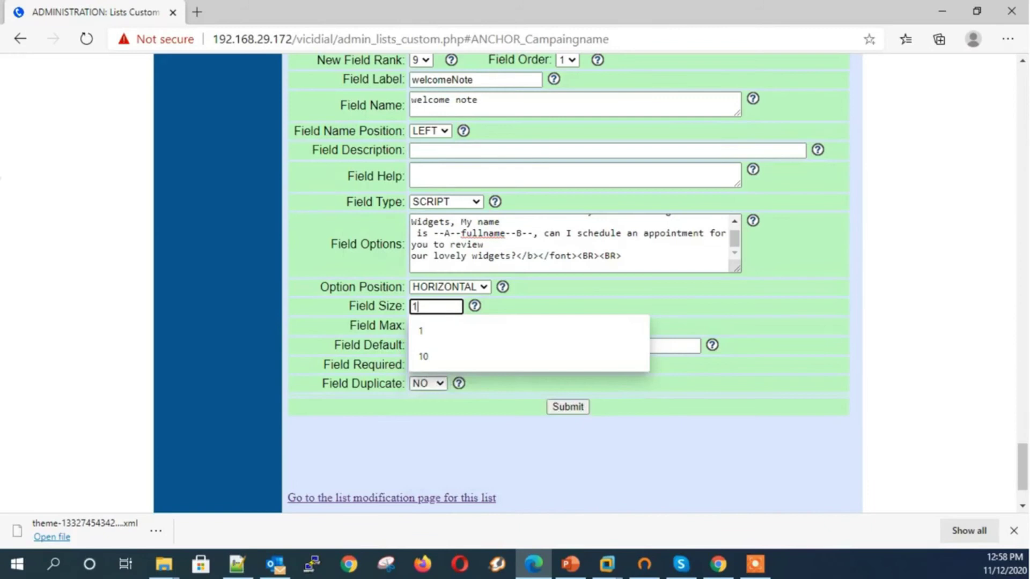
{"action": "key", "text": "Tab"}
{"action": "type", "text": "20"}
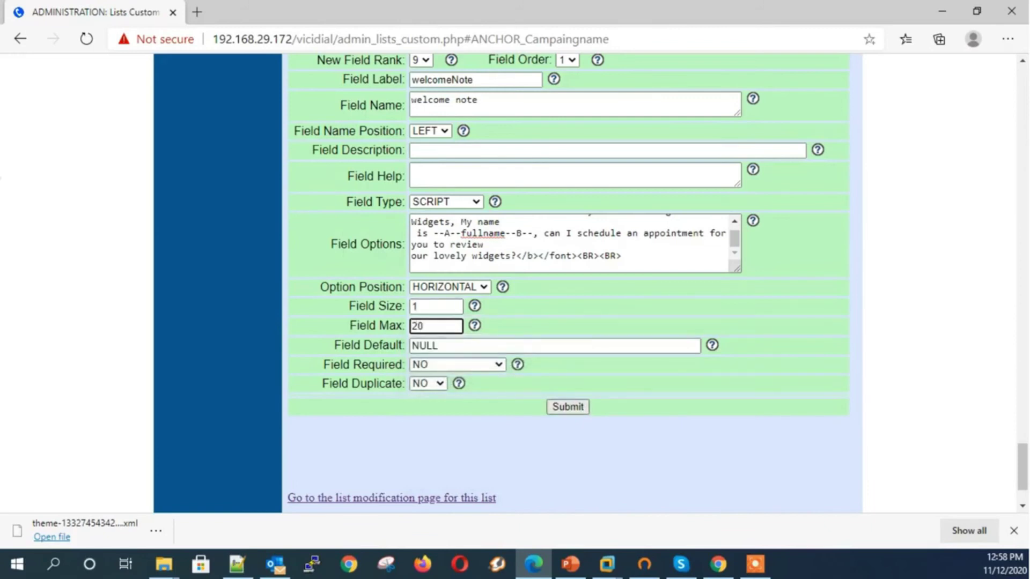
{"action": "left_click", "coordinate": [569, 407]}
{"action": "scroll", "coordinate": [568, 284], "scroll_direction": "down", "scroll_amount": 3}
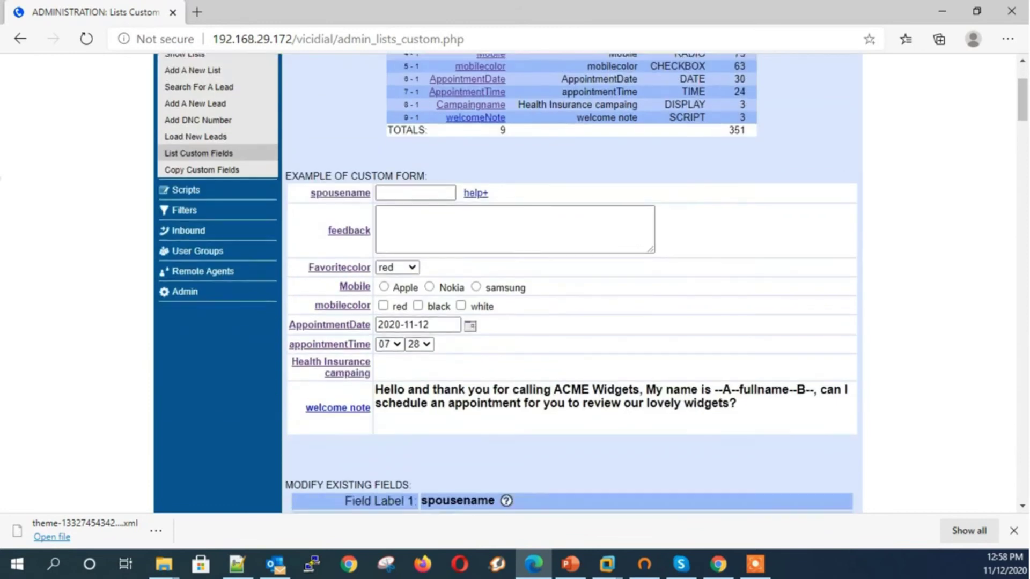
Highlight the welcome note script and its --A--fullname--B-- placeholder, then open the welcomeNote editor
{"action": "left_click_drag", "start_coordinate": [737, 403], "coordinate": [322, 394]}
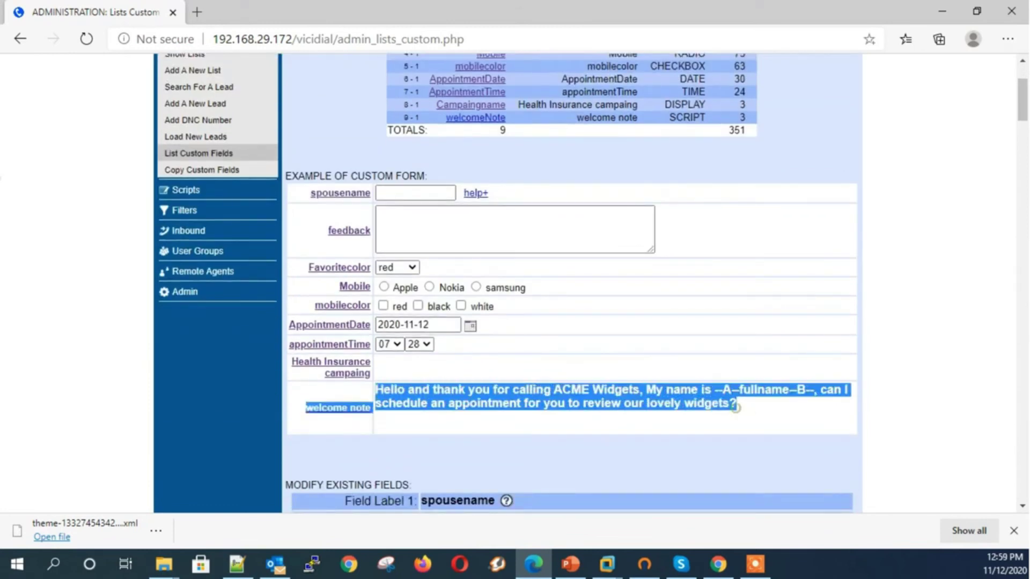
{"action": "left_click", "coordinate": [736, 409]}
{"action": "left_click_drag", "start_coordinate": [713, 390], "coordinate": [805, 390]}
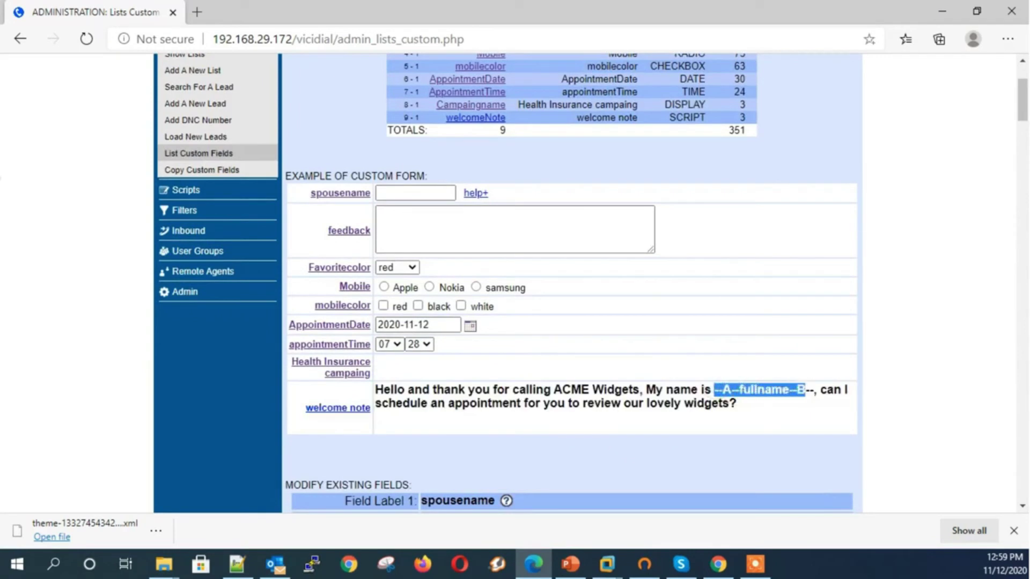
{"action": "key", "text": "alt+Tab"}
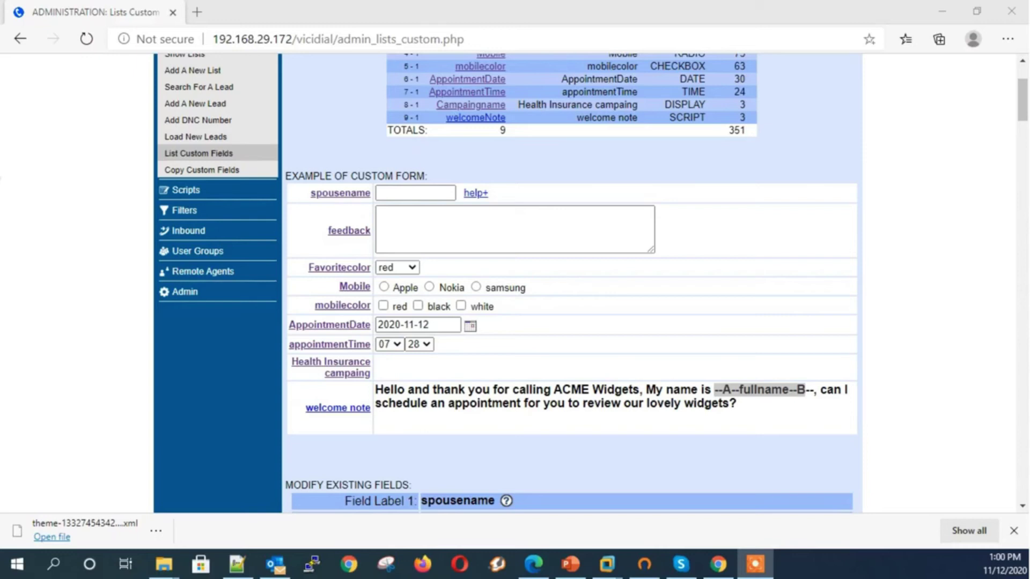
{"action": "left_click", "coordinate": [476, 117]}
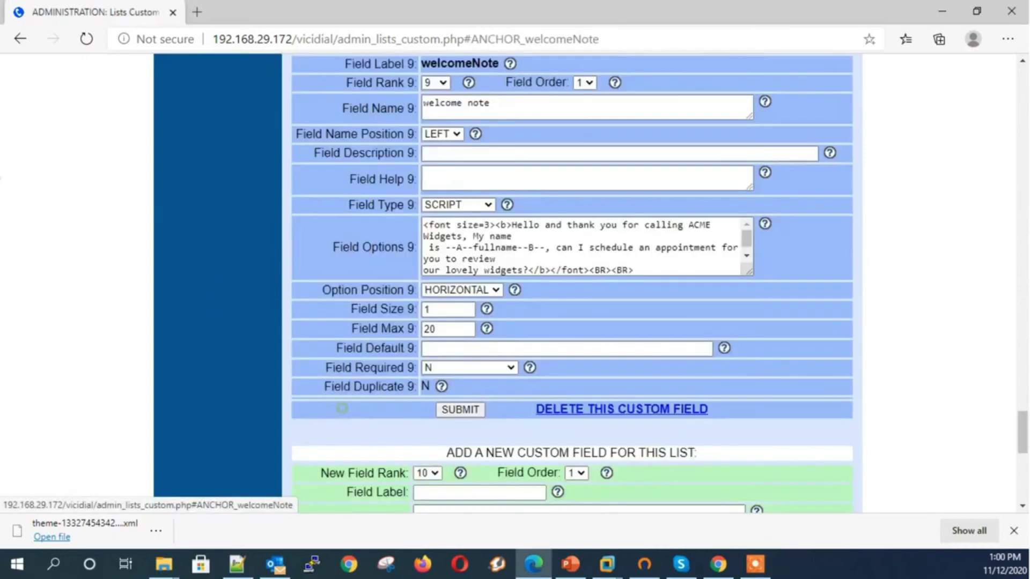
{"action": "scroll", "coordinate": [568, 269], "scroll_direction": "down", "scroll_amount": 3}
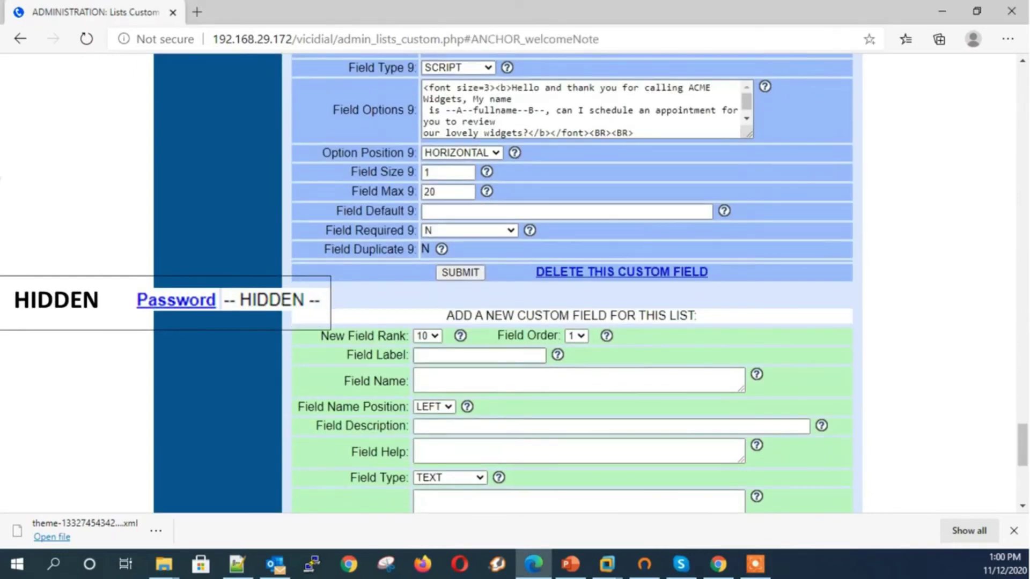
Enter creditcardno as the new field's label and name, with field type HIDDEN
{"action": "left_click", "coordinate": [431, 355]}
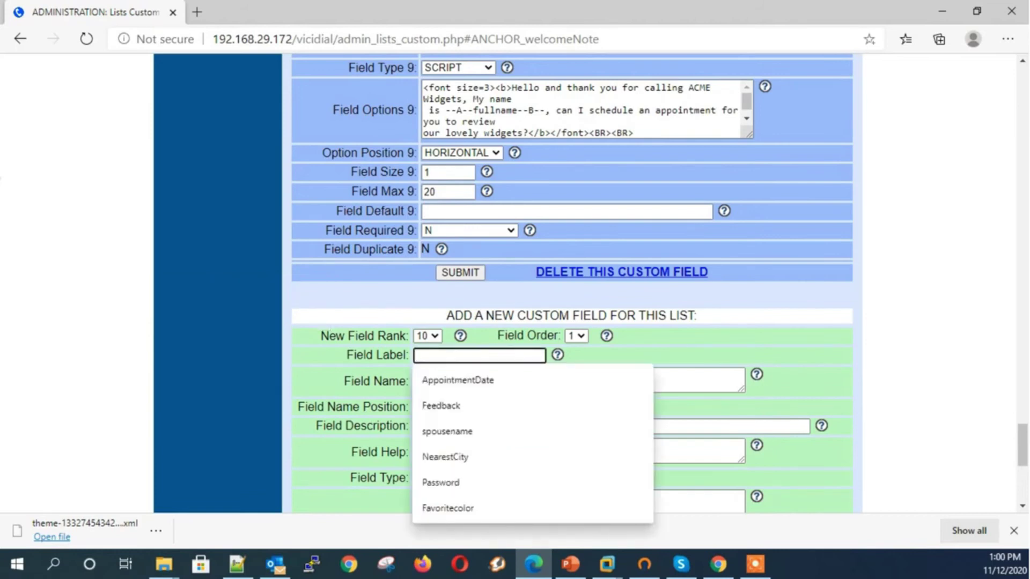
{"action": "type", "text": "cre"}
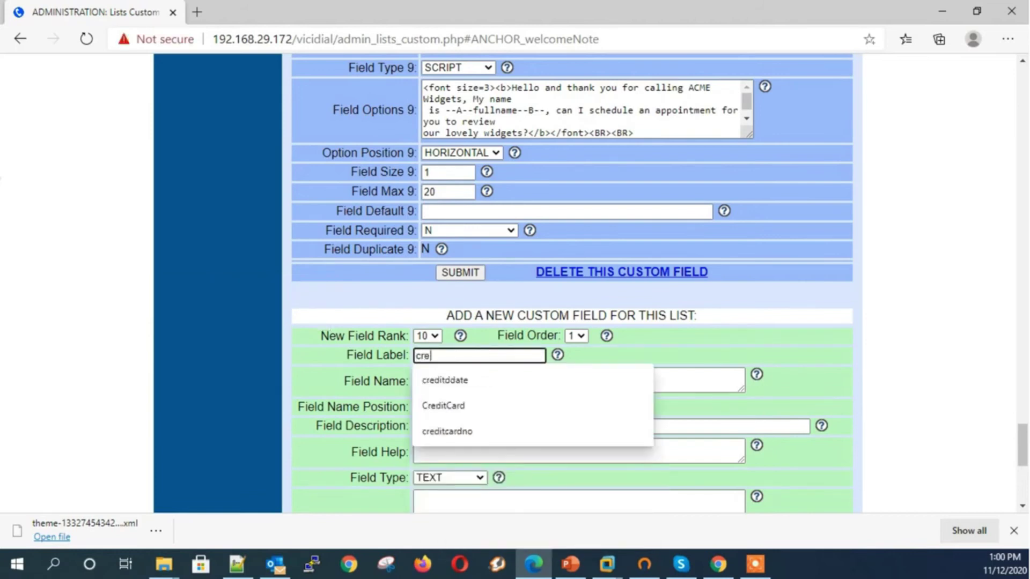
{"action": "type", "text": "ditcardno"}
{"action": "key", "text": "Tab"}
{"action": "type", "text": "creditcardno"}
{"action": "key", "text": "Tab"}
{"action": "key", "text": "Tab"}
{"action": "key", "text": "Tab"}
{"action": "key", "text": "Tab"}
{"action": "key", "text": "h"}
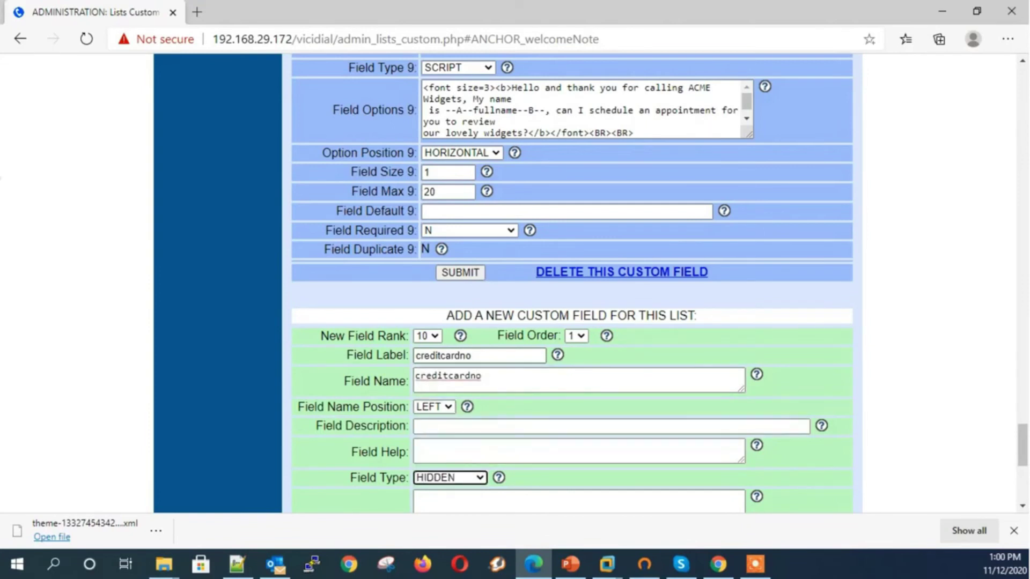
{"action": "key", "text": "Tab"}
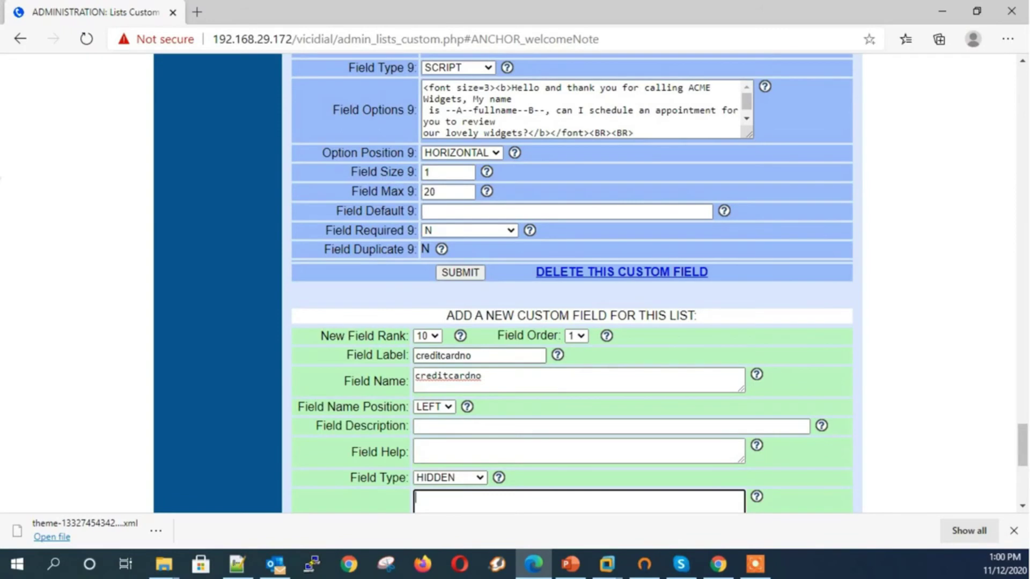
Give the creditcardno field size 12 and max 12, then submit it
{"action": "scroll", "coordinate": [572, 279], "scroll_direction": "down", "scroll_amount": 4}
{"action": "left_click", "coordinate": [459, 374]}
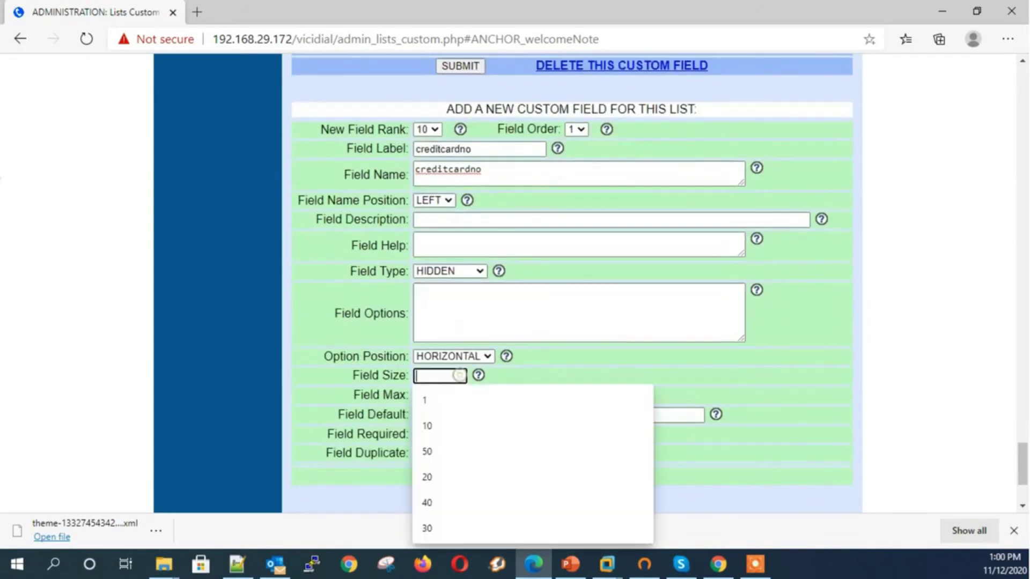
{"action": "type", "text": "12"}
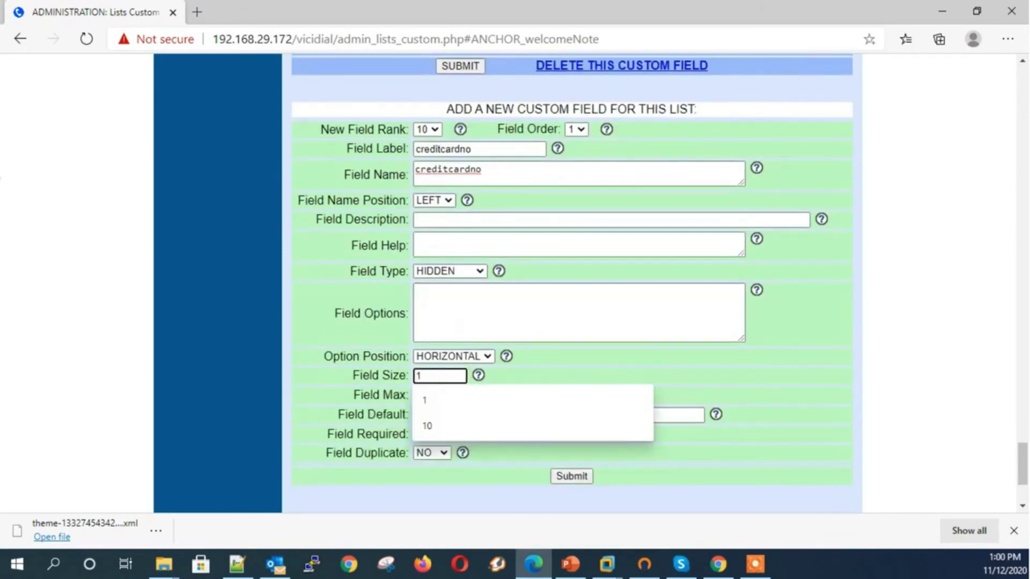
{"action": "key", "text": "Tab"}
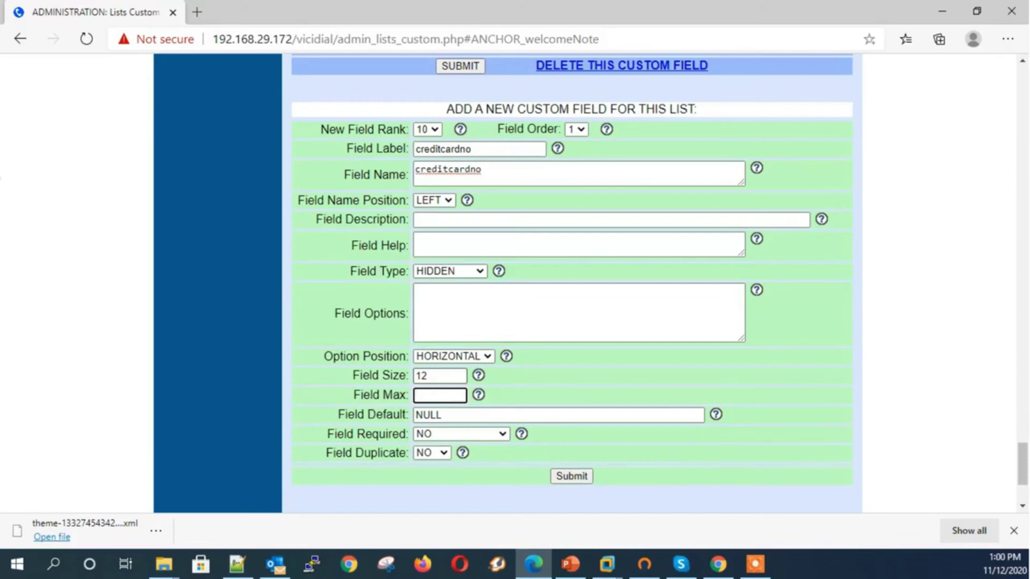
{"action": "type", "text": "12"}
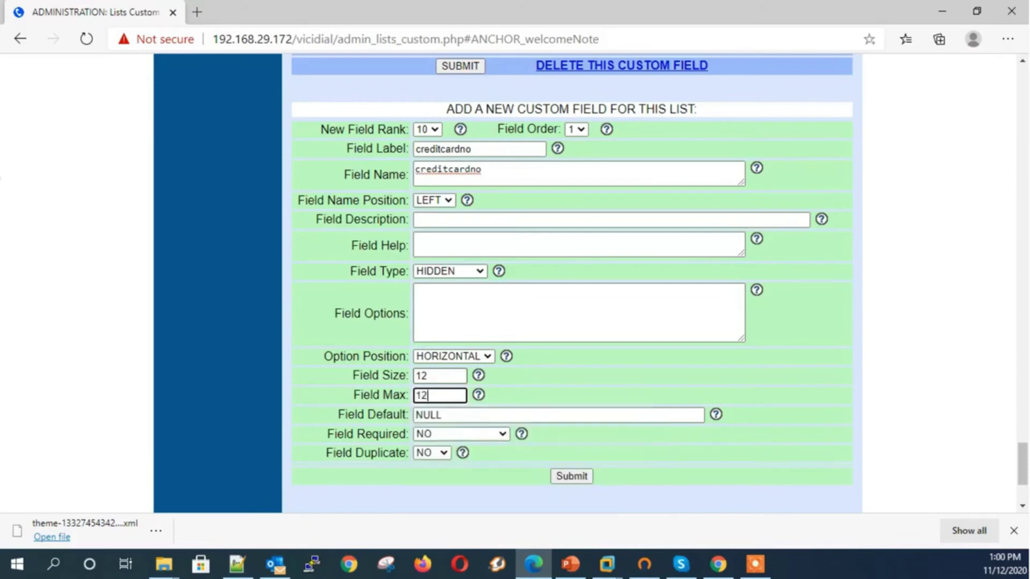
{"action": "key", "text": "Tab"}
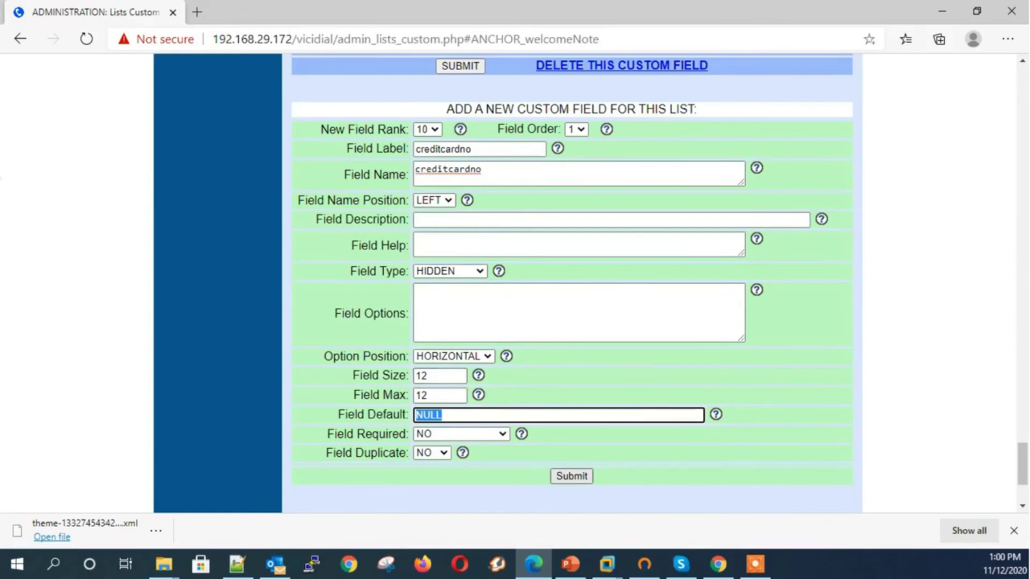
{"action": "key", "text": "Return"}
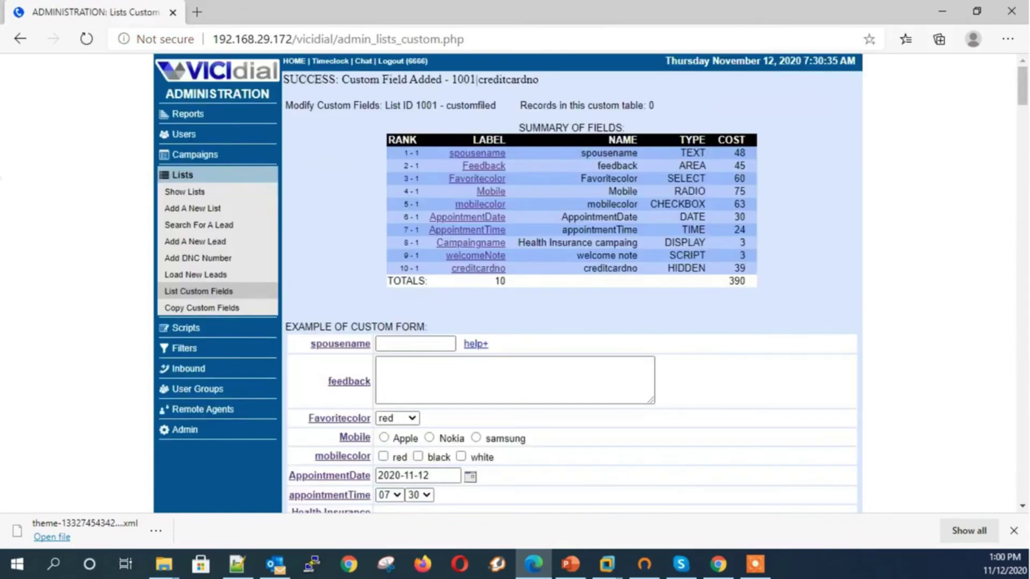
{"action": "scroll", "coordinate": [571, 285], "scroll_direction": "down", "scroll_amount": 3}
{"action": "left_click_drag", "start_coordinate": [450, 456], "coordinate": [310, 455]}
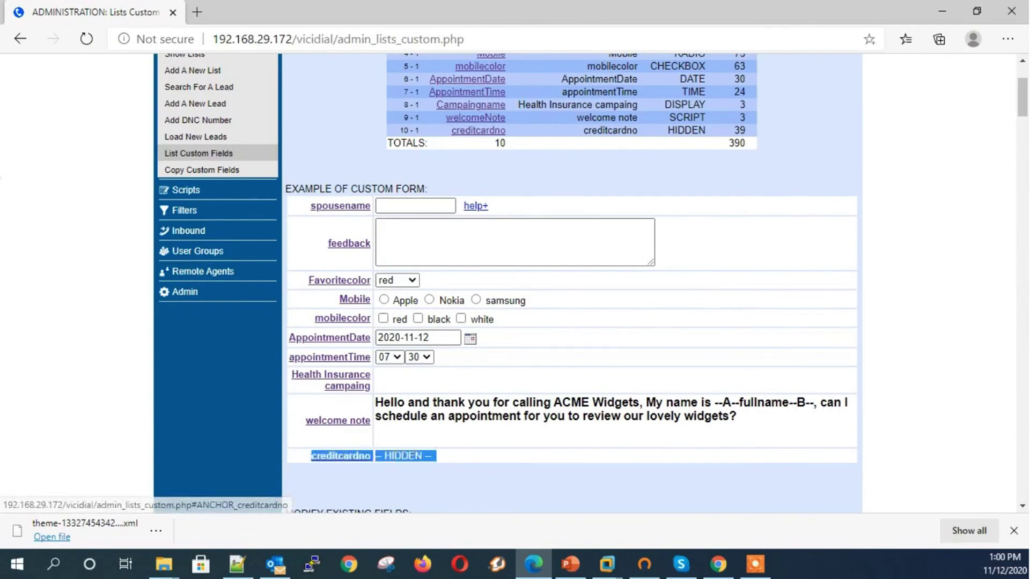
{"action": "left_click", "coordinate": [483, 448]}
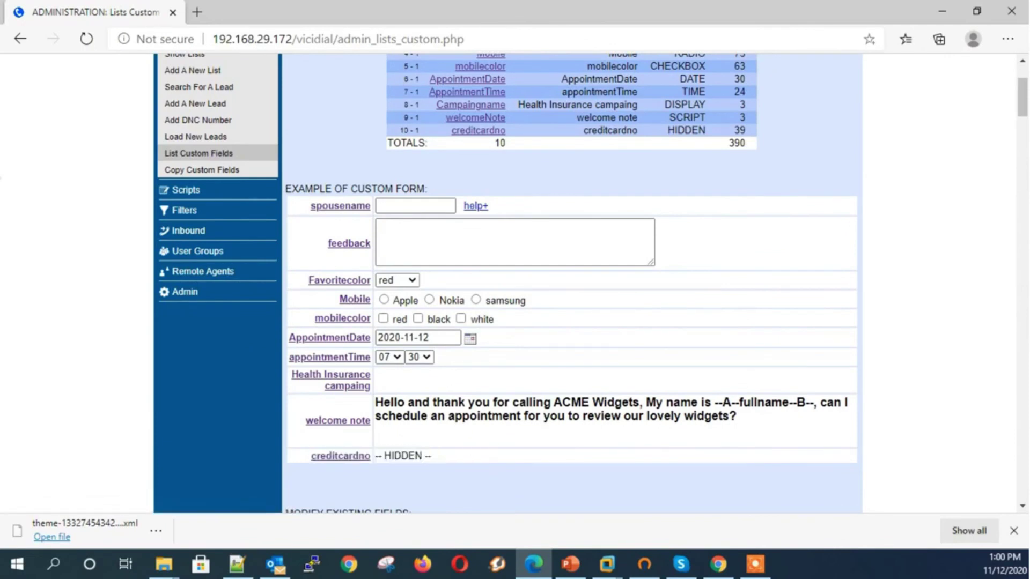
{"action": "key", "text": "alt+Tab"}
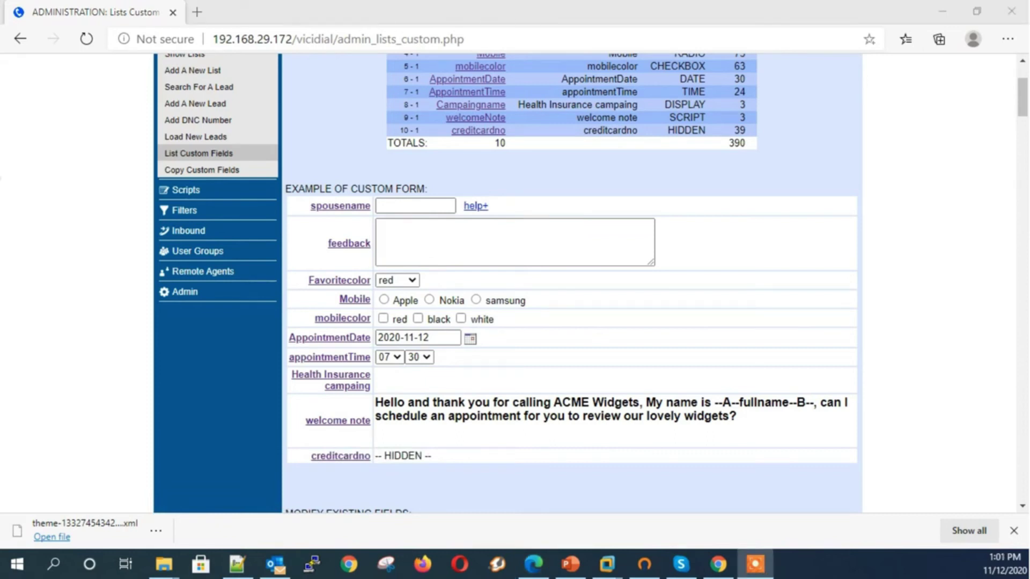
Check creditcardno's settings, then start a new field labelled cartype, named and described cardtype
{"action": "left_click", "coordinate": [343, 455]}
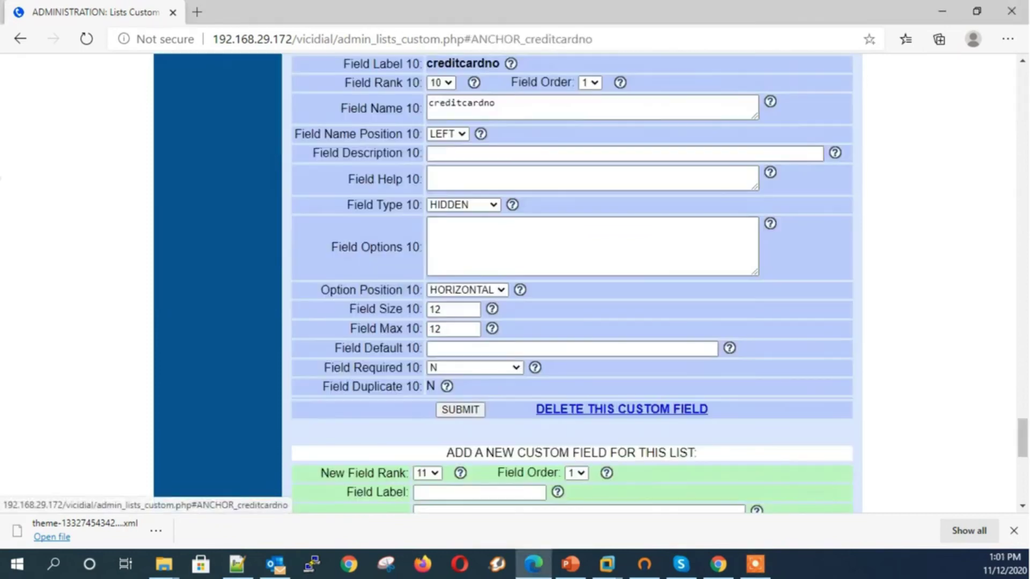
{"action": "scroll", "coordinate": [343, 455], "scroll_direction": "down", "scroll_amount": 3}
{"action": "left_click", "coordinate": [479, 286]}
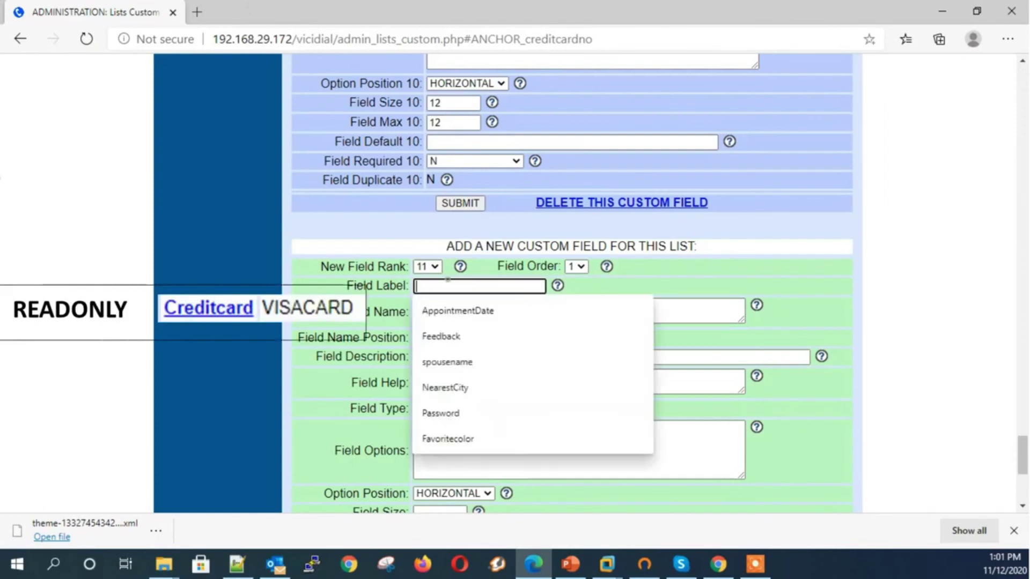
{"action": "type", "text": "c"}
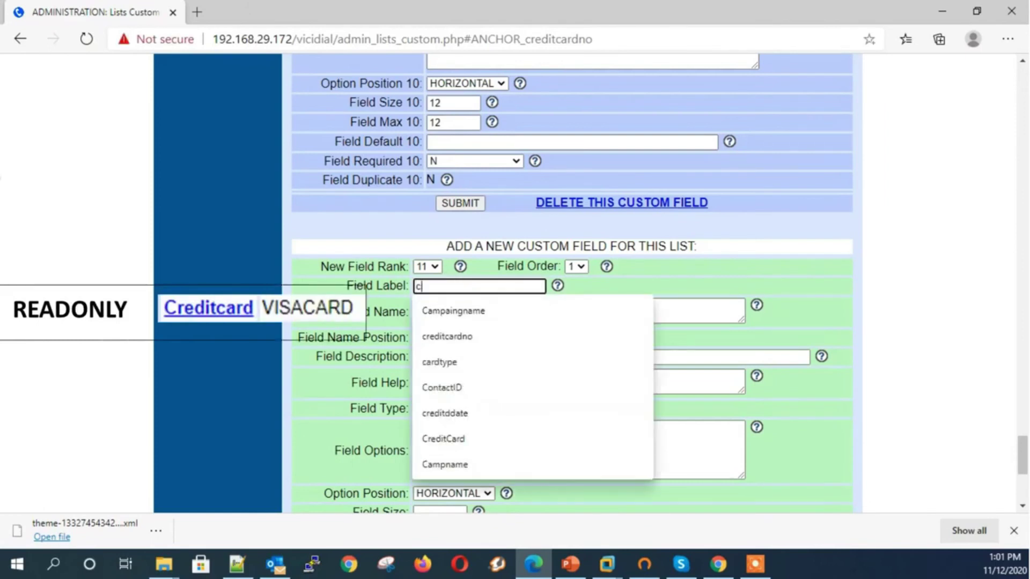
{"action": "type", "text": "red"}
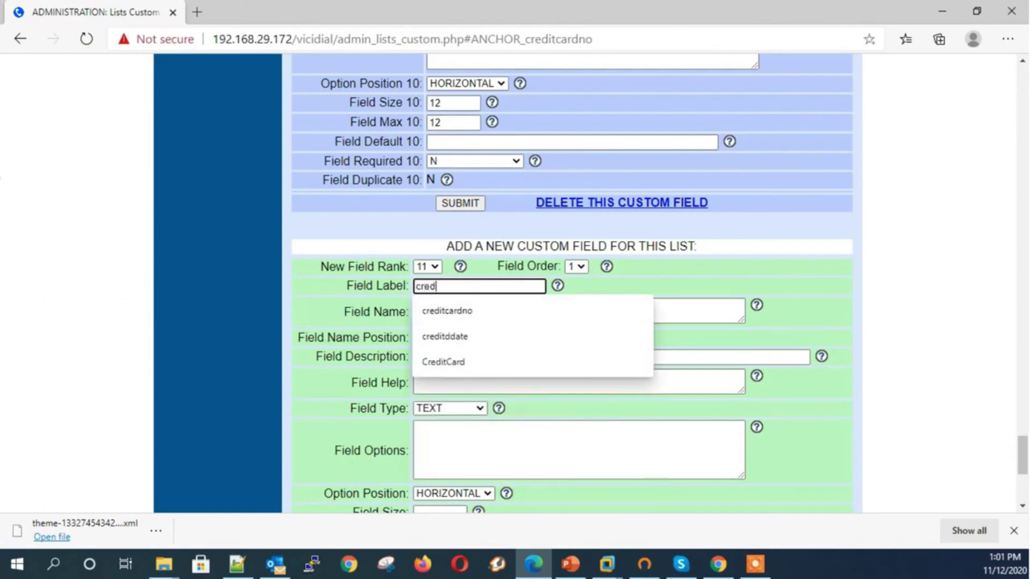
{"action": "key", "text": "BackSpace"}
{"action": "key", "text": "BackSpace"}
{"action": "key", "text": "BackSpace"}
{"action": "type", "text": "ar"}
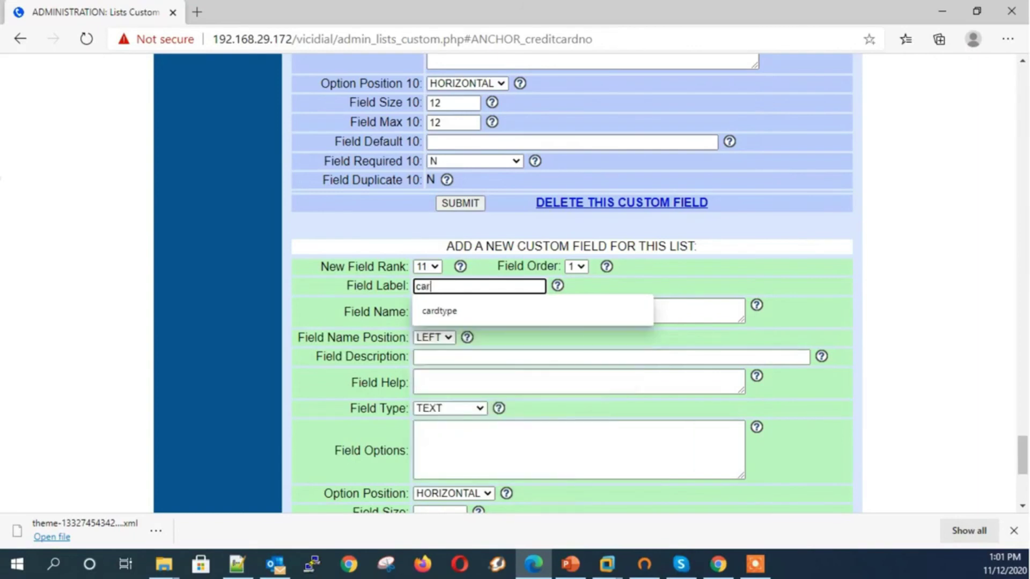
{"action": "type", "text": "typ"}
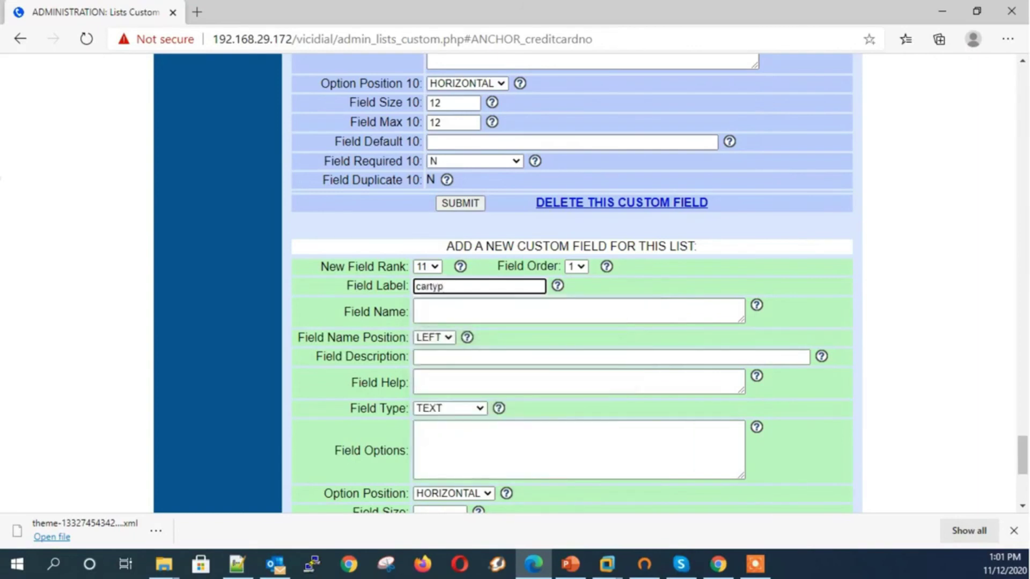
{"action": "type", "text": "e"}
{"action": "key", "text": "Tab"}
{"action": "type", "text": "cardty"}
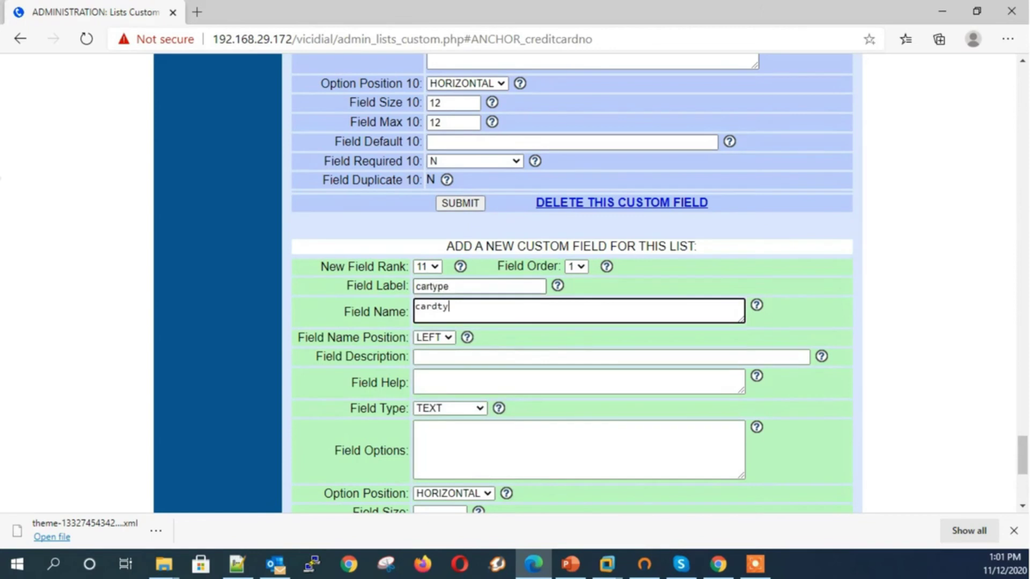
{"action": "type", "text": "pe"}
{"action": "key", "text": "Tab"}
{"action": "key", "text": "Tab"}
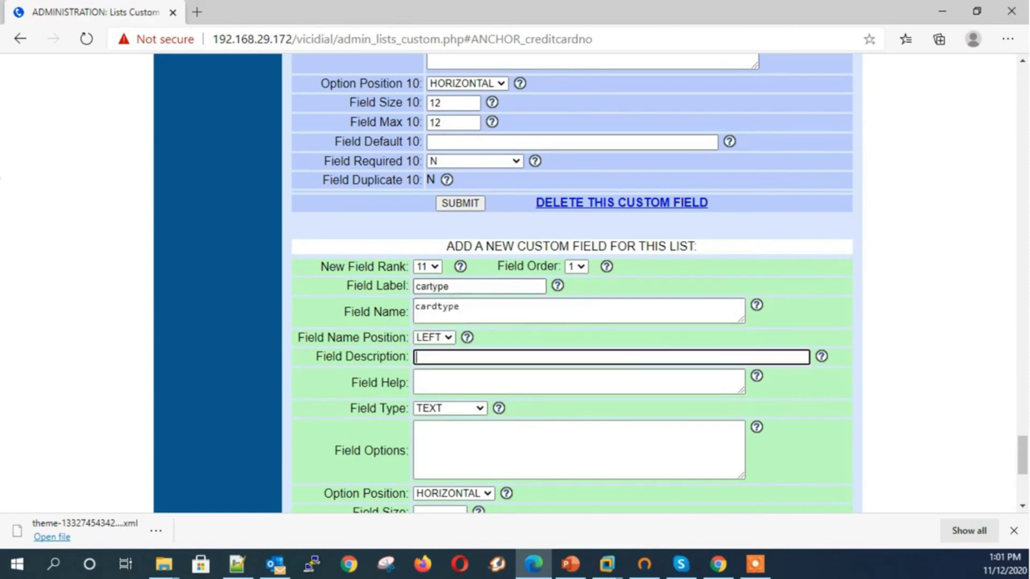
{"action": "type", "text": "cardty"}
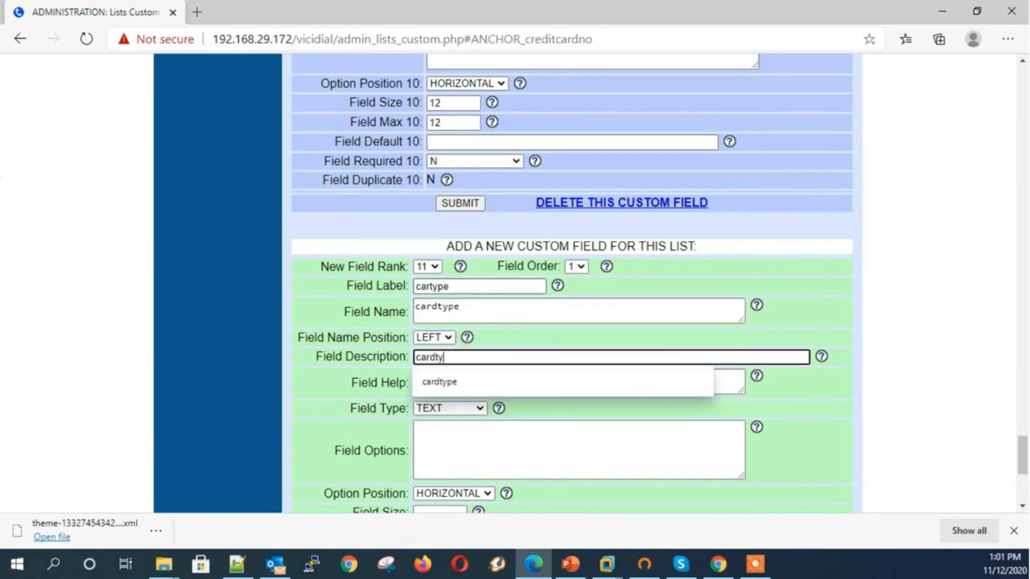
{"action": "type", "text": "pe"}
{"action": "key", "text": "Tab"}
{"action": "key", "text": "Tab"}
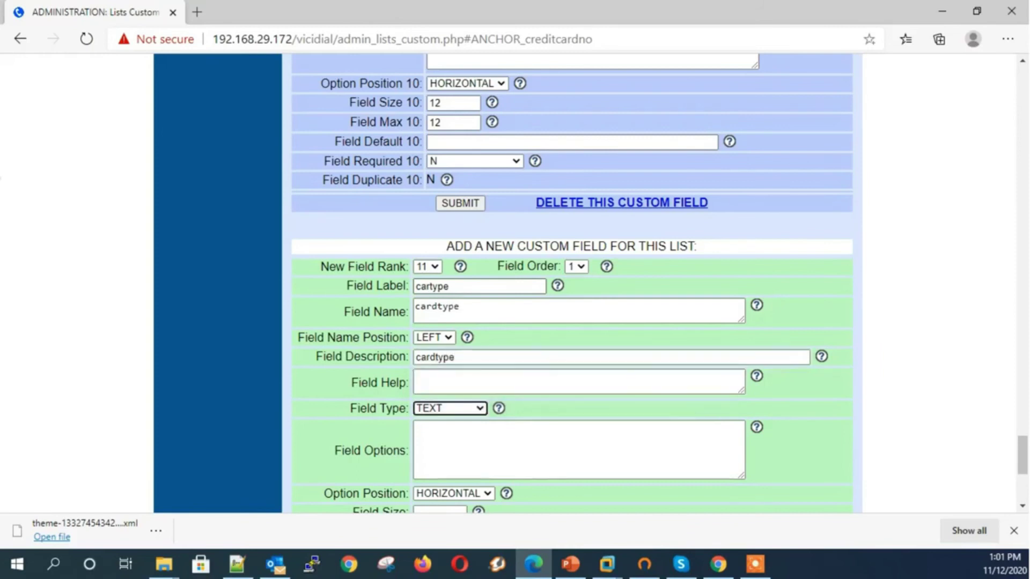
Make the cardtype field READONLY with size 10 and max 10, and submit it
{"action": "key", "text": "r"}
{"action": "key", "text": "e"}
{"action": "key", "text": "Tab"}
{"action": "scroll", "coordinate": [572, 283], "scroll_direction": "down", "scroll_amount": 4}
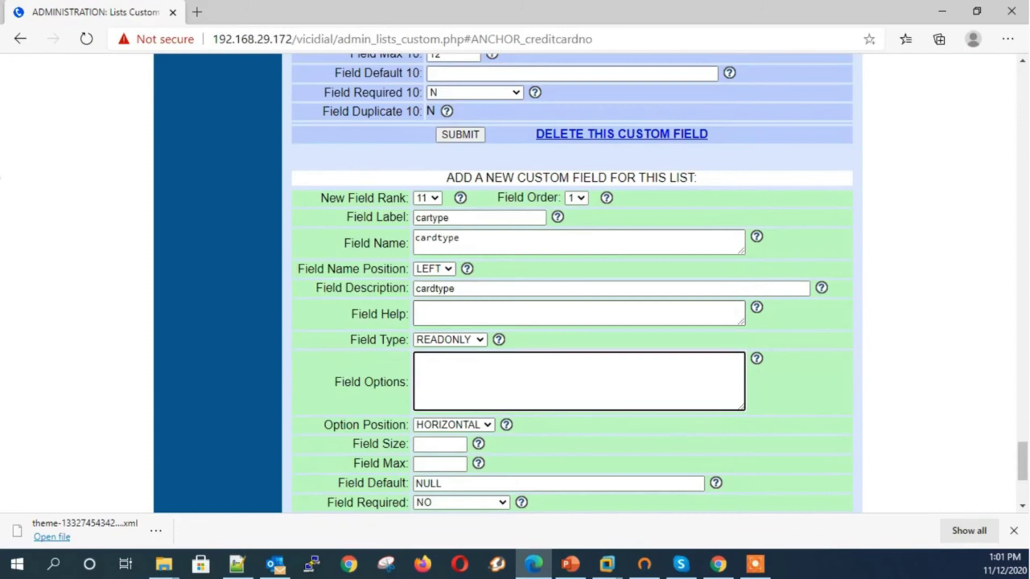
{"action": "left_click", "coordinate": [444, 306]}
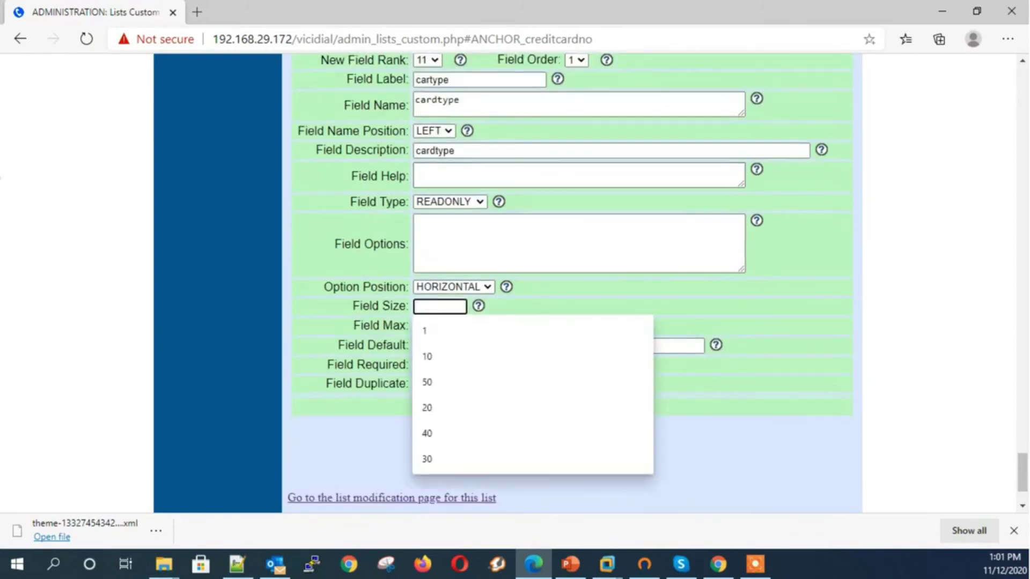
{"action": "type", "text": "10"}
{"action": "left_click", "coordinate": [439, 326]}
{"action": "type", "text": "10"}
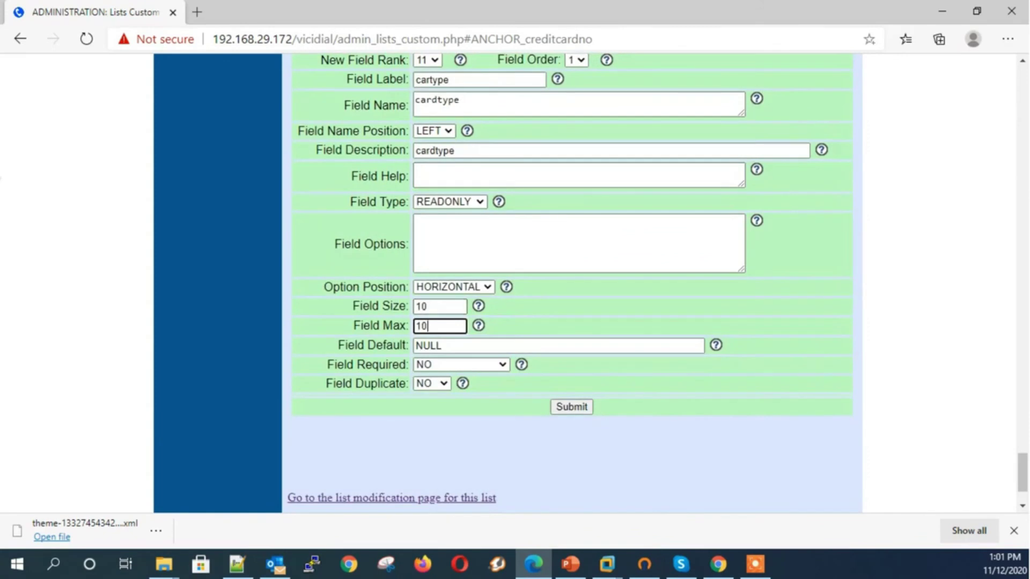
{"action": "key", "text": "Return"}
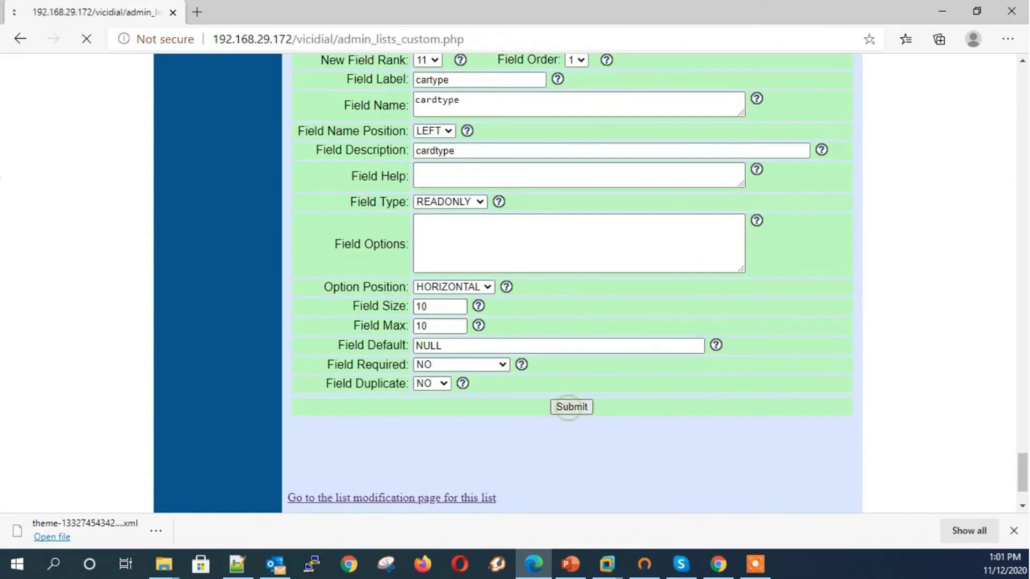
Scroll to the example form and jump to the cartype field's modify section
{"action": "scroll", "coordinate": [573, 256], "scroll_direction": "down", "scroll_amount": 2}
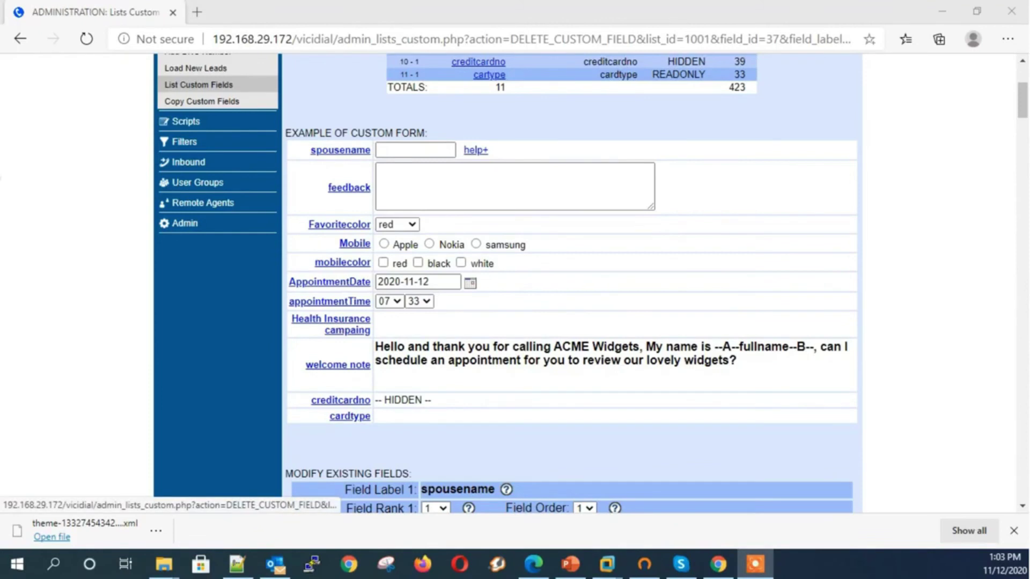
{"action": "left_click", "coordinate": [489, 74]}
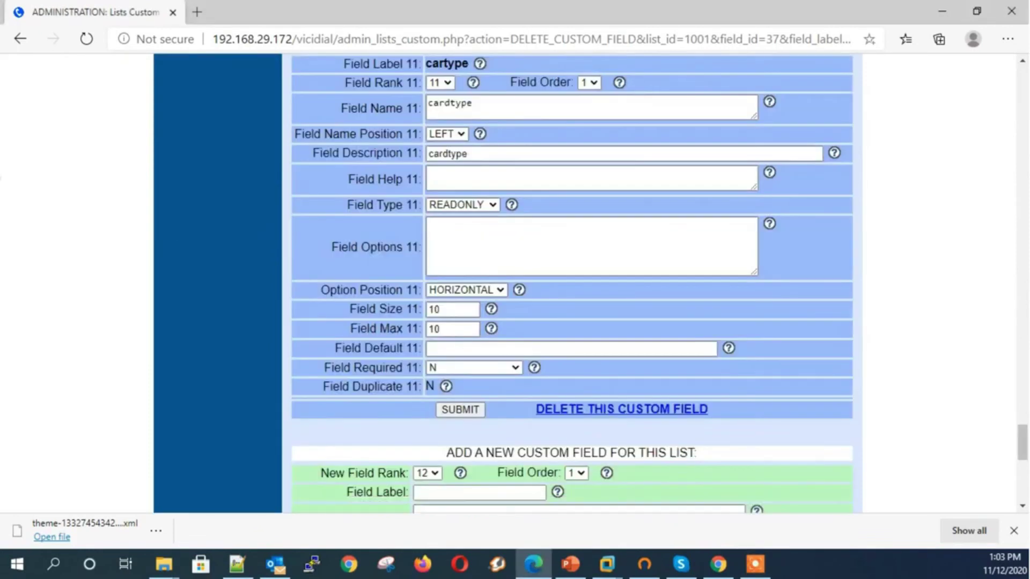
{"action": "scroll", "coordinate": [572, 290], "scroll_direction": "down", "scroll_amount": 3}
Start a new custom field labelled Switch with field name switch
{"action": "left_click", "coordinate": [479, 354]}
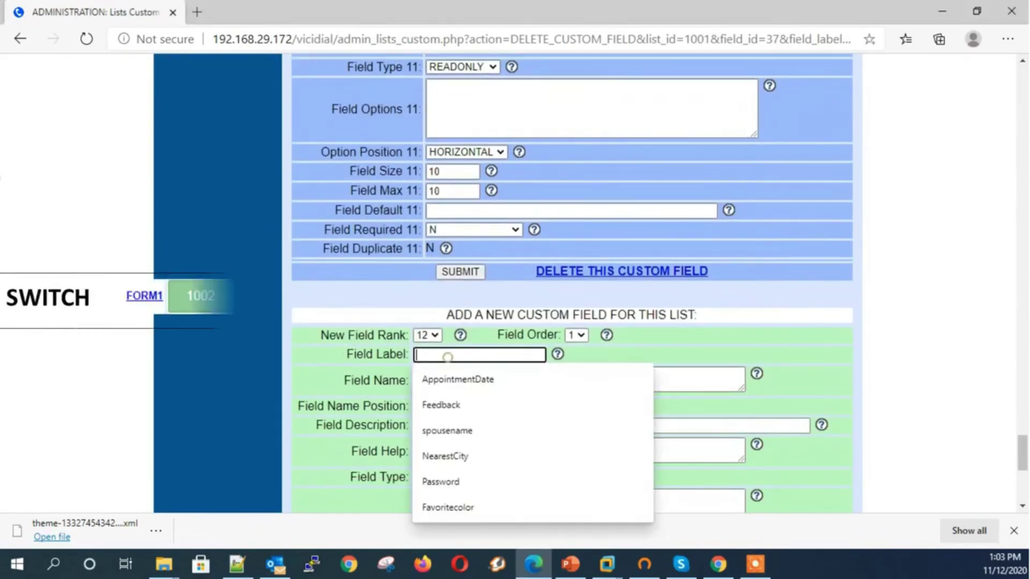
{"action": "type", "text": "S"}
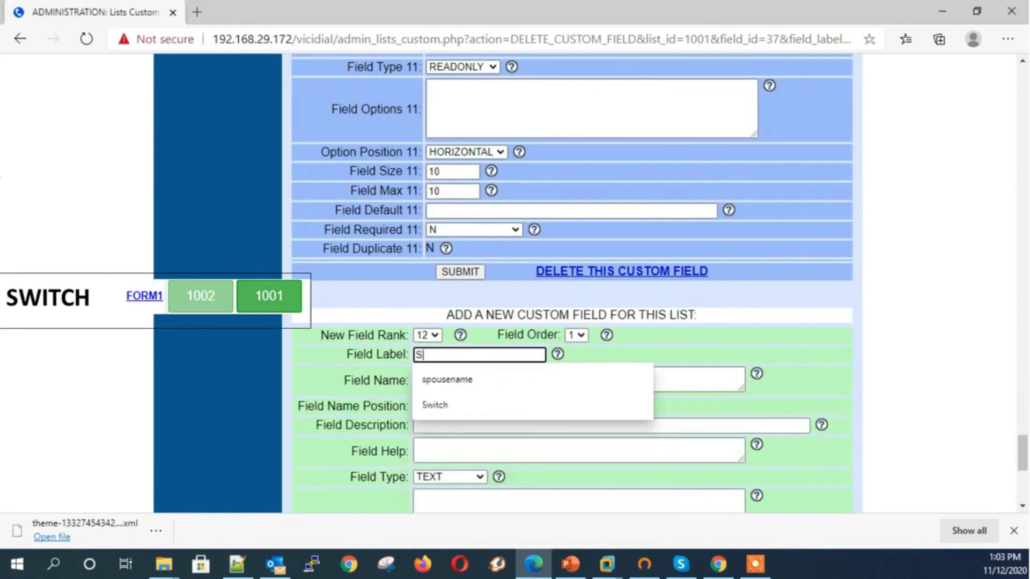
{"action": "type", "text": "withc"}
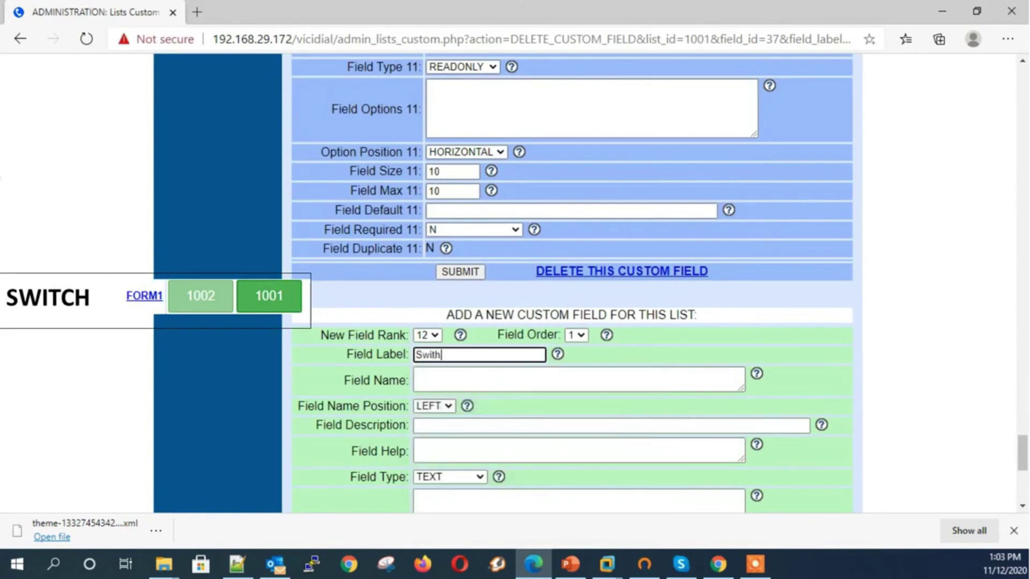
{"action": "key", "text": "BackSpace"}
{"action": "key", "text": "BackSpace"}
{"action": "type", "text": "c"}
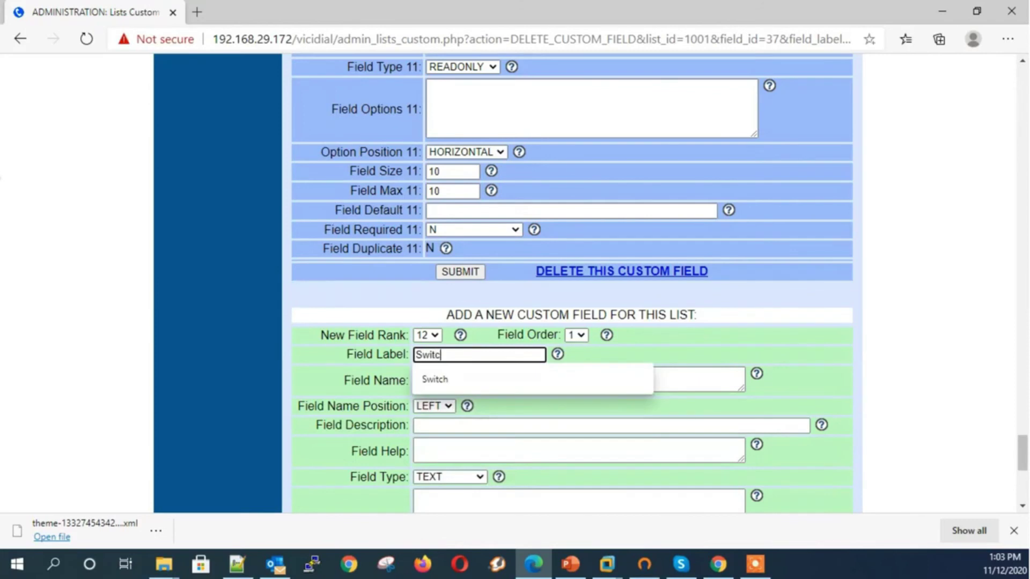
{"action": "type", "text": "h"}
{"action": "key", "text": "Tab"}
{"action": "type", "text": "swit"}
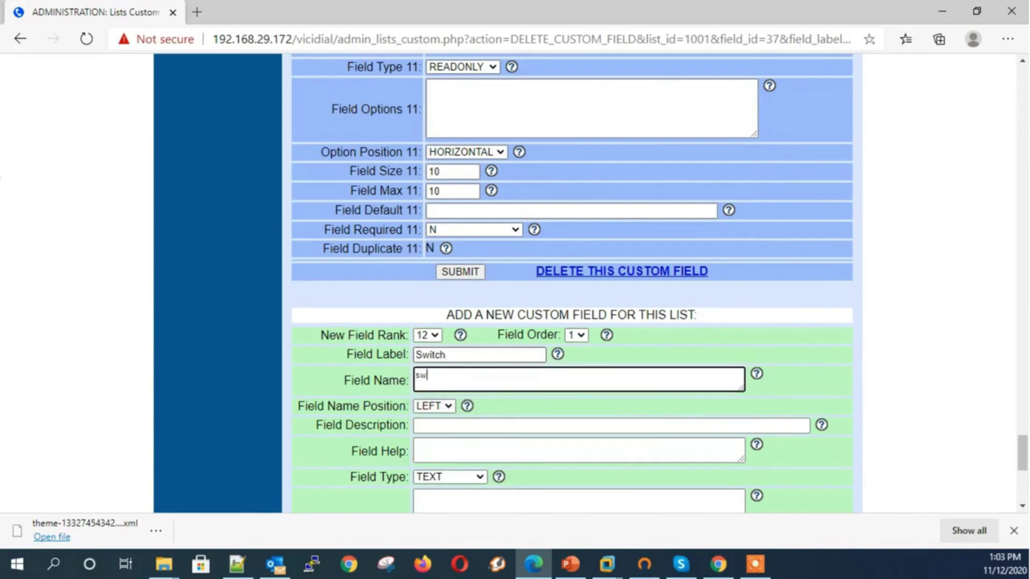
{"action": "type", "text": "ch"}
{"action": "key", "text": "Tab"}
{"action": "key", "text": "Tab"}
{"action": "key", "text": "Tab"}
{"action": "key", "text": "Tab"}
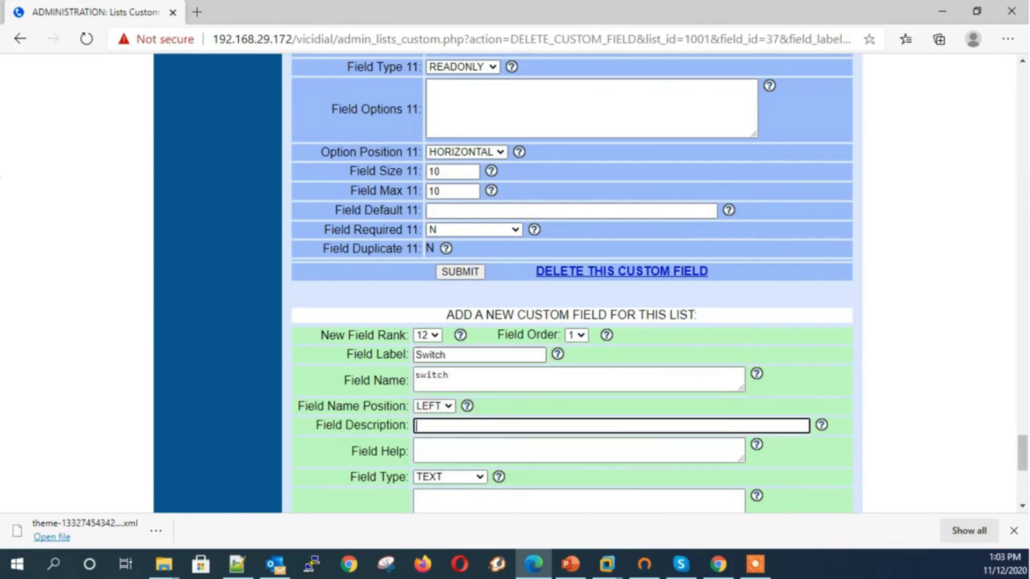
Make it a SWITCH type with options '1001, Health' and '1002, Medical', and submit
{"action": "key", "text": "s"}
{"action": "key", "text": "s"}
{"action": "key", "text": "s"}
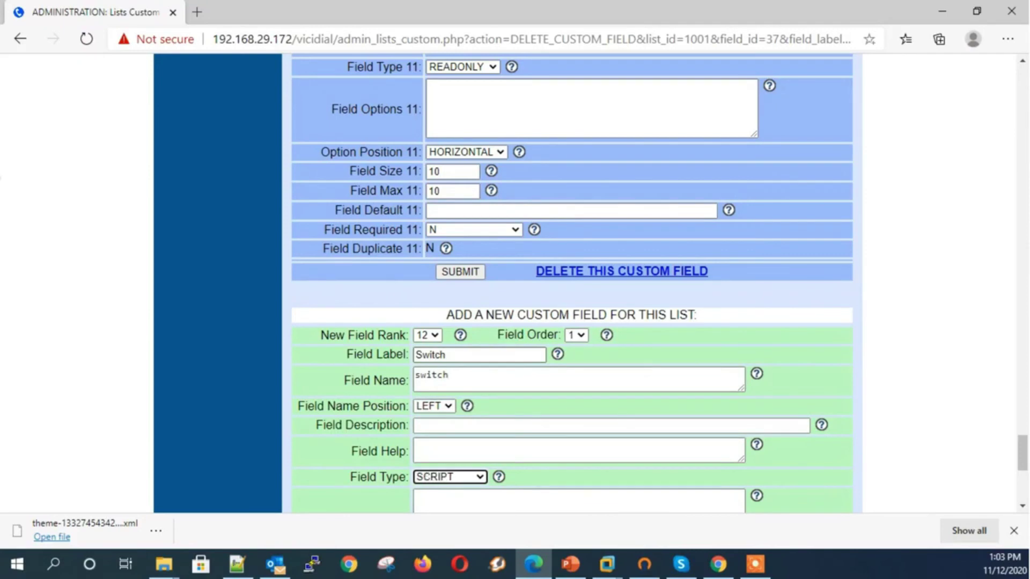
{"action": "key", "text": "Tab"}
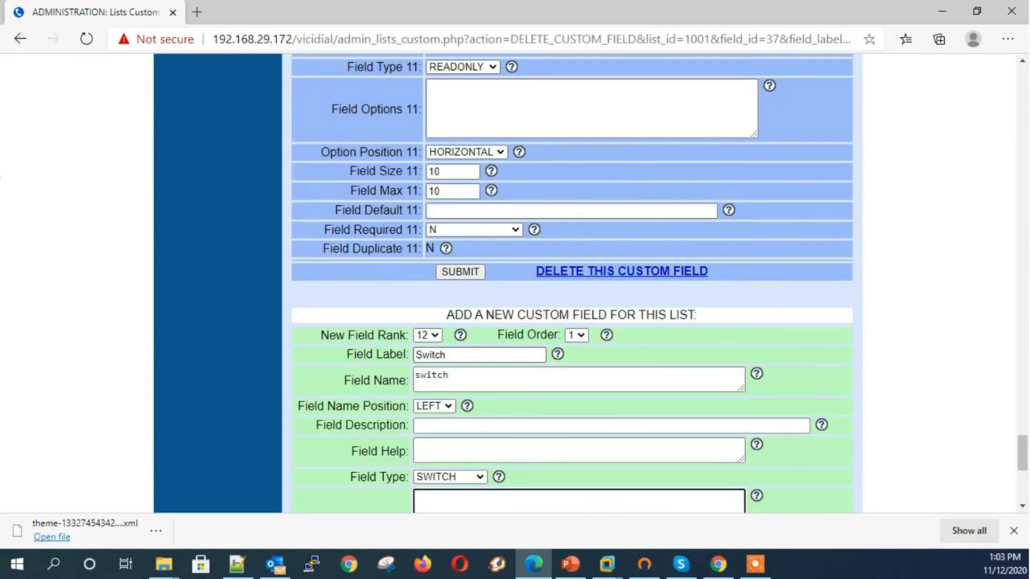
{"action": "scroll", "coordinate": [572, 284], "scroll_direction": "down", "scroll_amount": 1}
{"action": "type", "text": "1001, "}
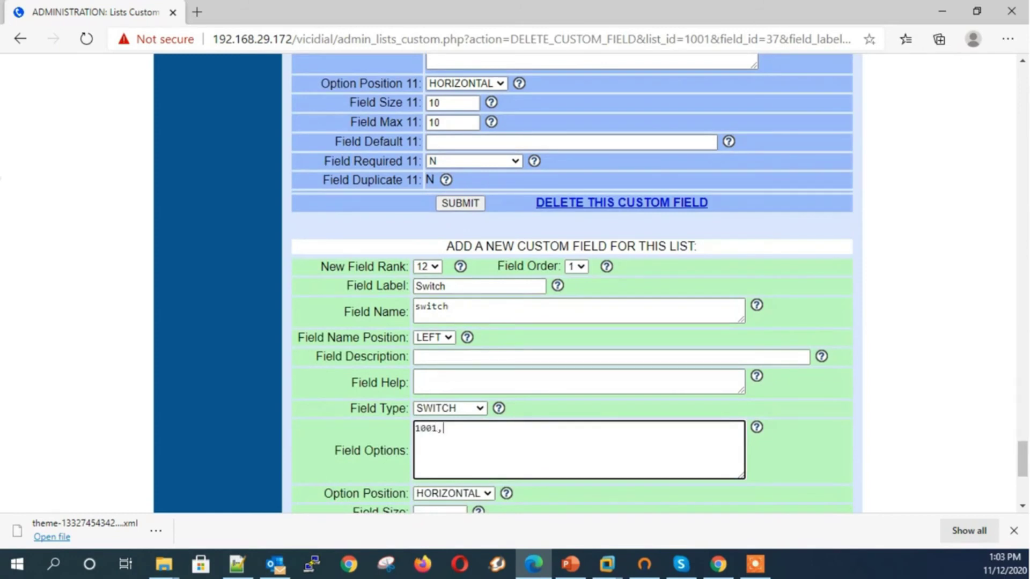
{"action": "type", "text": "Health"}
{"action": "key", "text": "Return"}
{"action": "type", "text": "1002, Medical"}
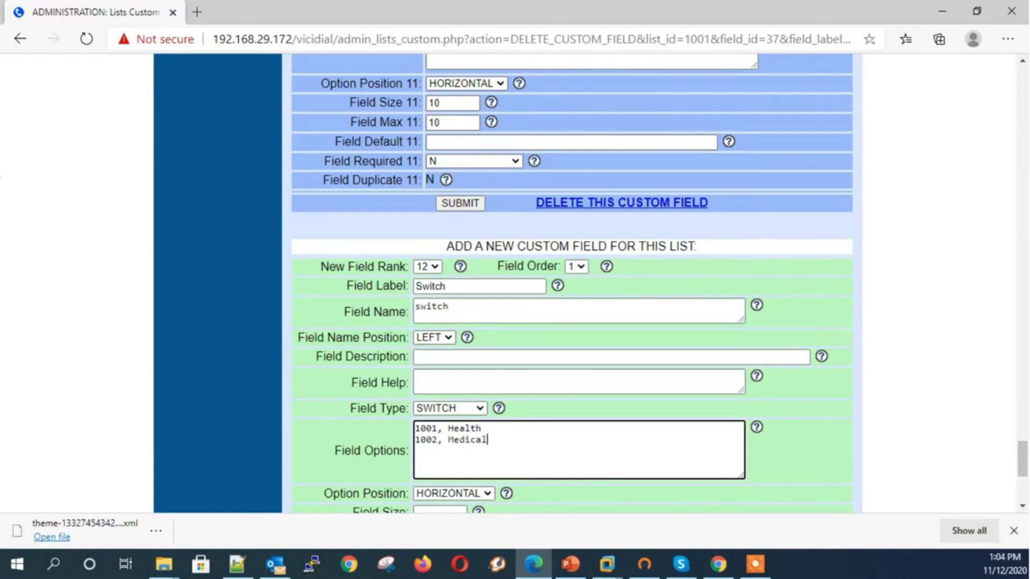
{"action": "scroll", "coordinate": [570, 376], "scroll_direction": "down", "scroll_amount": 3}
{"action": "left_click", "coordinate": [570, 474]}
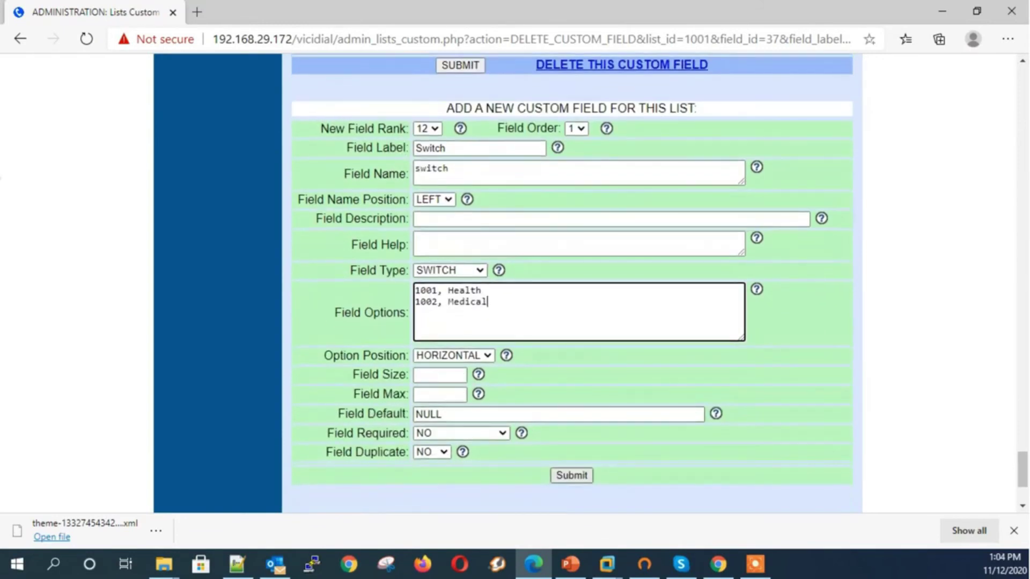
{"action": "scroll", "coordinate": [570, 322], "scroll_direction": "down", "scroll_amount": 4}
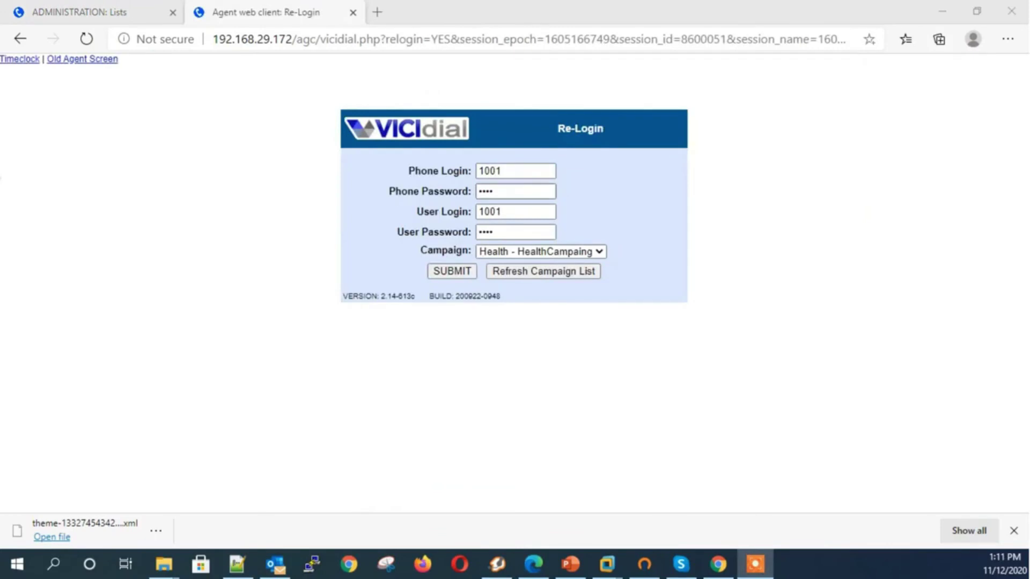
Log into the Health campaign agent screen and enter a phone number for manual dial
{"action": "left_click", "coordinate": [452, 270]}
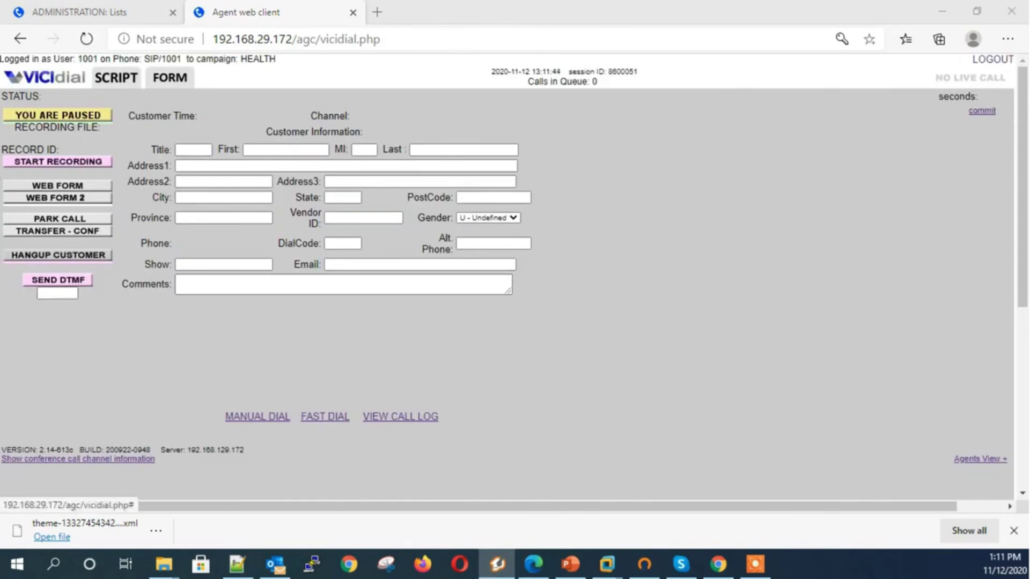
{"action": "left_click", "coordinate": [276, 415]}
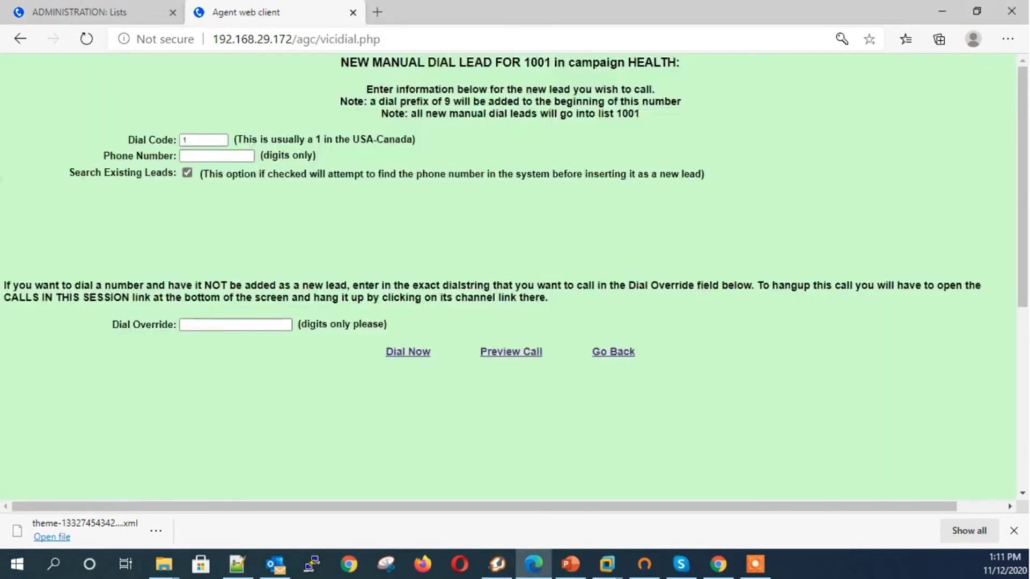
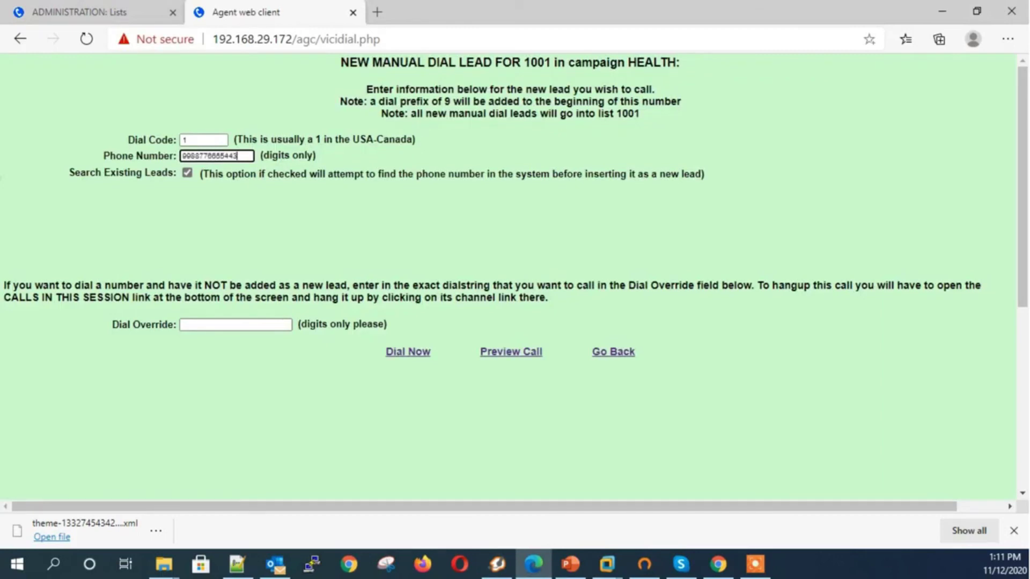
{"action": "key", "text": "BackSpace"}
{"action": "key", "text": "BackSpace"}
Dial the call and fill the form: a spouse name, feedback hiskk, green, Nokia, black and red
{"action": "left_click", "coordinate": [409, 351]}
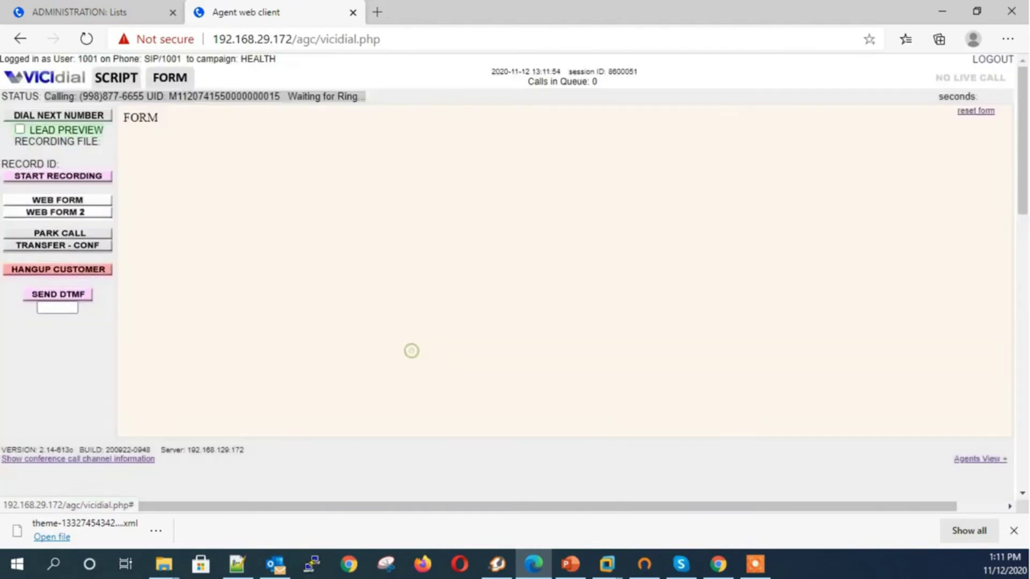
{"action": "left_click", "coordinate": [466, 116]}
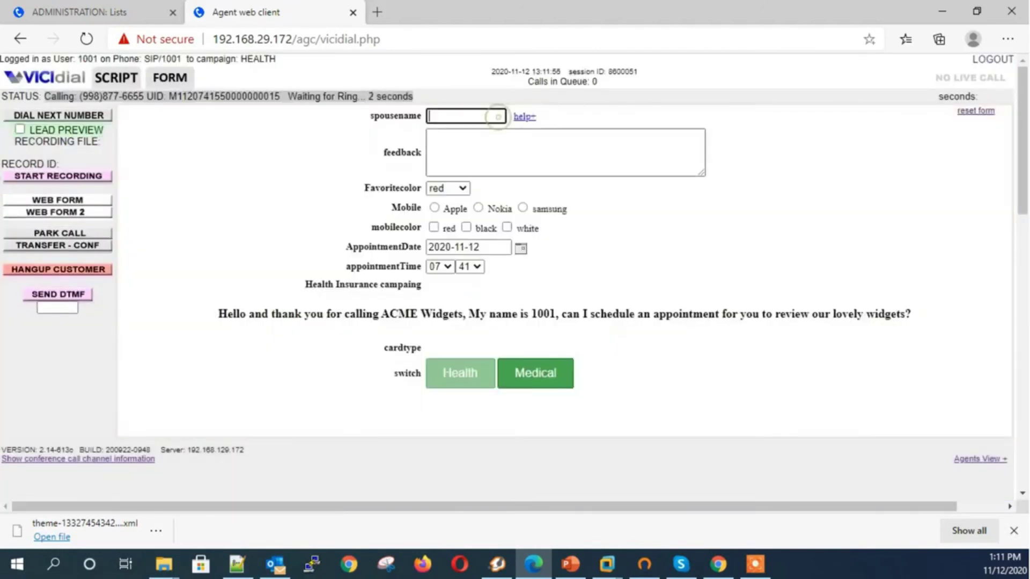
{"action": "type", "text": "rose"}
{"action": "key", "text": "Tab"}
{"action": "key", "text": "Tab"}
{"action": "type", "text": "hiskk"}
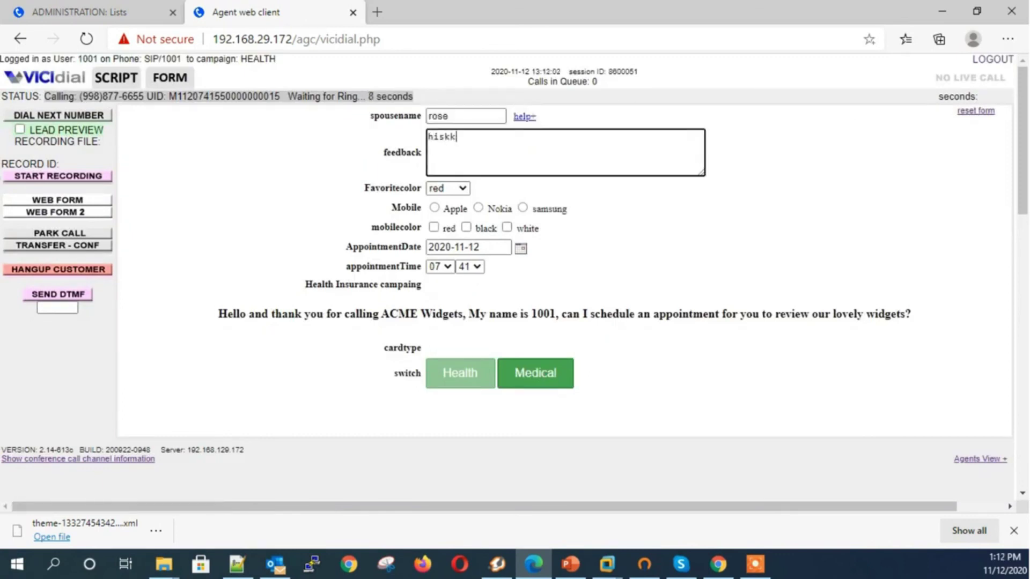
{"action": "left_click", "coordinate": [448, 187]}
{"action": "left_click", "coordinate": [443, 227]}
{"action": "left_click", "coordinate": [477, 208]}
{"action": "left_click", "coordinate": [466, 227]}
{"action": "left_click", "coordinate": [433, 227]}
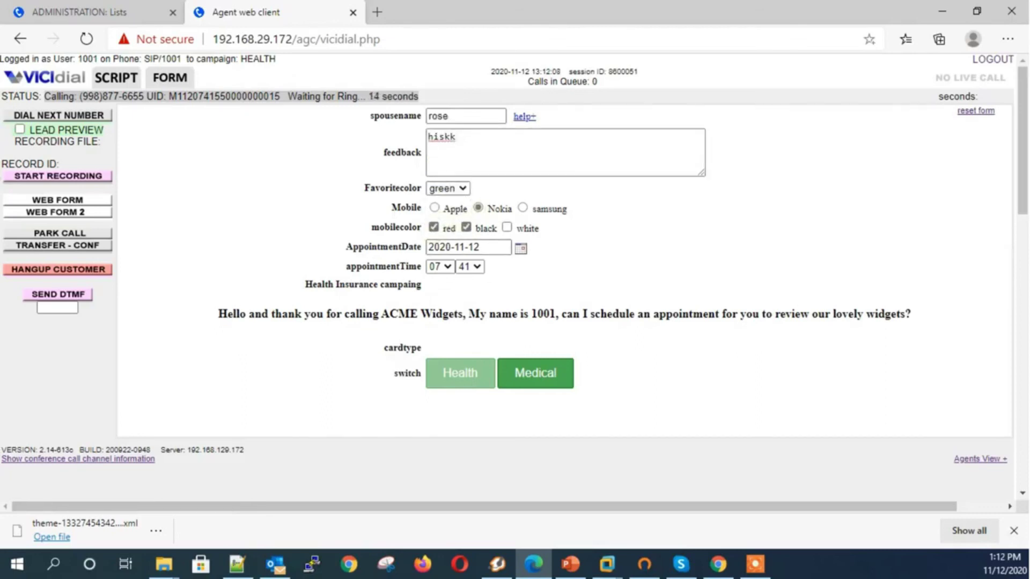
Set the appointment date to the 20th and the hour to 10
{"action": "left_click", "coordinate": [521, 248]}
{"action": "left_click", "coordinate": [490, 321]}
{"action": "left_click", "coordinate": [440, 267]}
{"action": "left_click", "coordinate": [432, 345]}
Preview the Medical form, return to list 1001's form, then hang up and disposition as Sale Made
{"action": "left_click_drag", "start_coordinate": [373, 314], "coordinate": [550, 314]}
{"action": "left_click", "coordinate": [534, 372]}
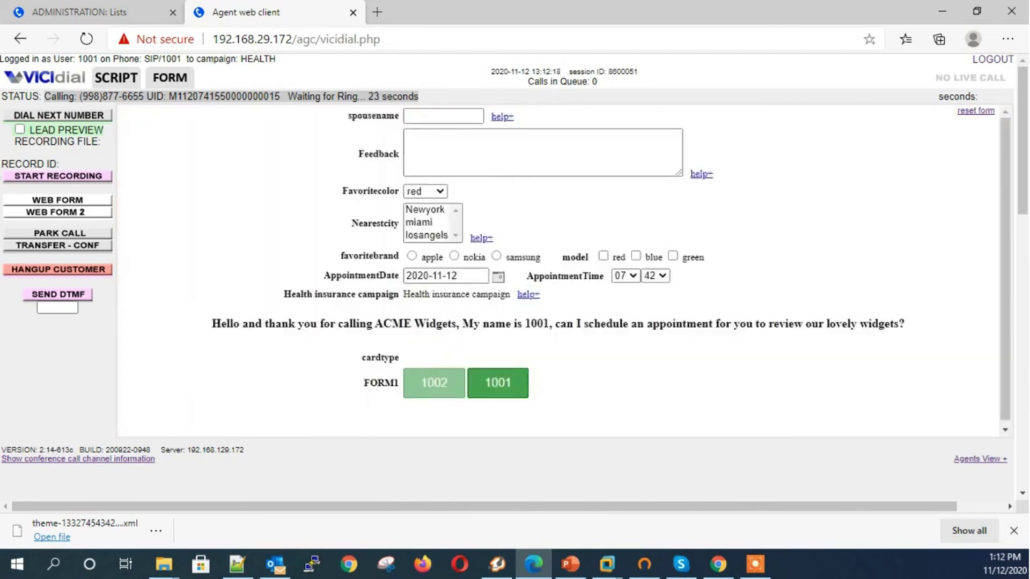
{"action": "left_click", "coordinate": [498, 381]}
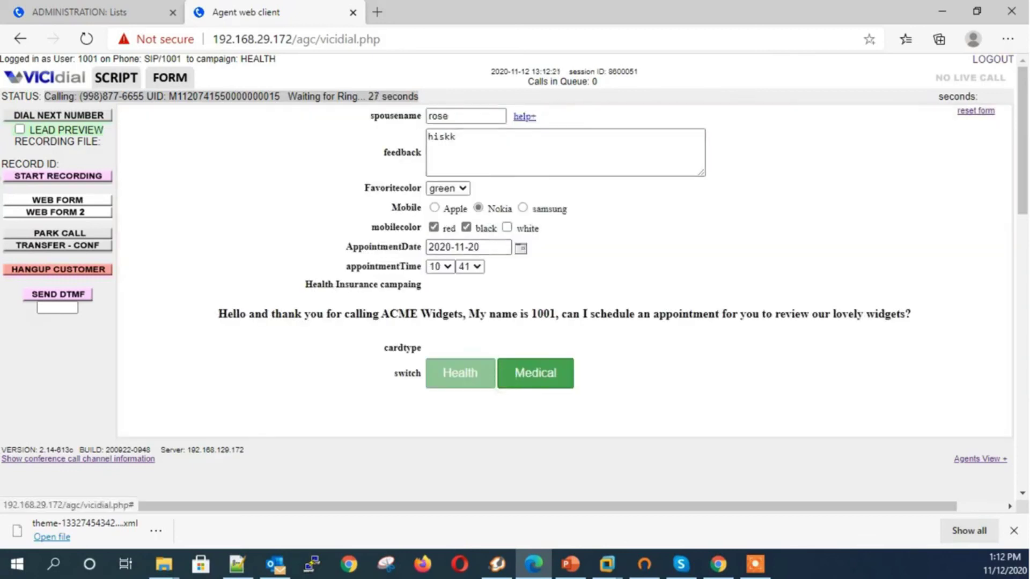
{"action": "left_click", "coordinate": [86, 268]}
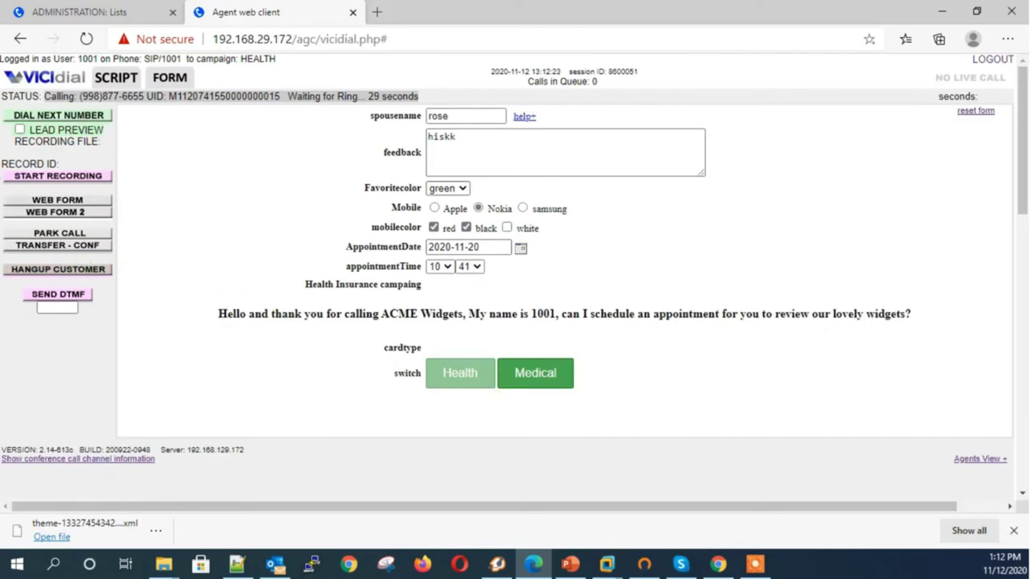
{"action": "left_click", "coordinate": [622, 127]}
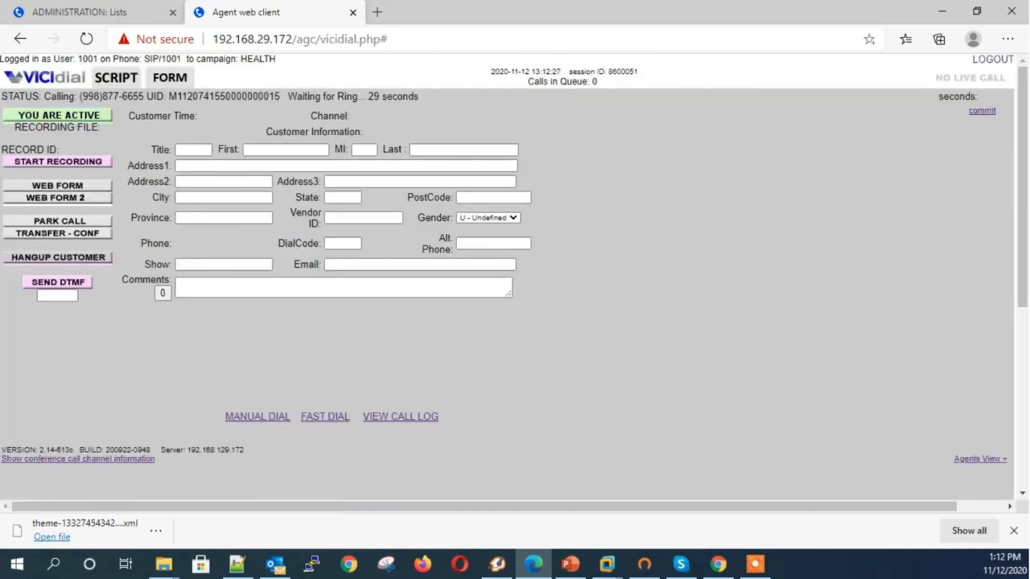
Copy custom fields from list 1001 to list 1004 using the APPEND option
{"action": "key", "text": "ctrl+Tab"}
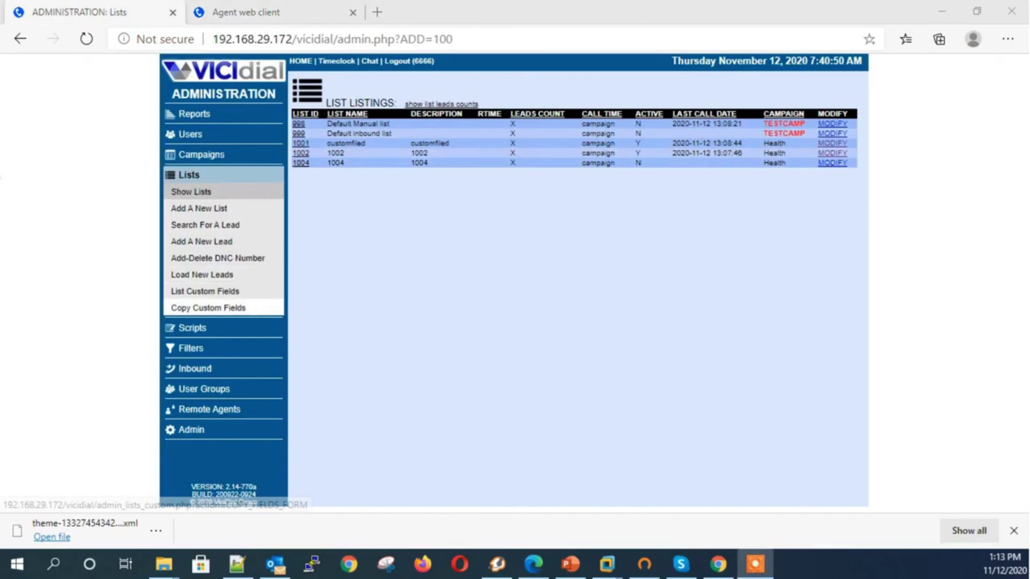
{"action": "left_click", "coordinate": [208, 307]}
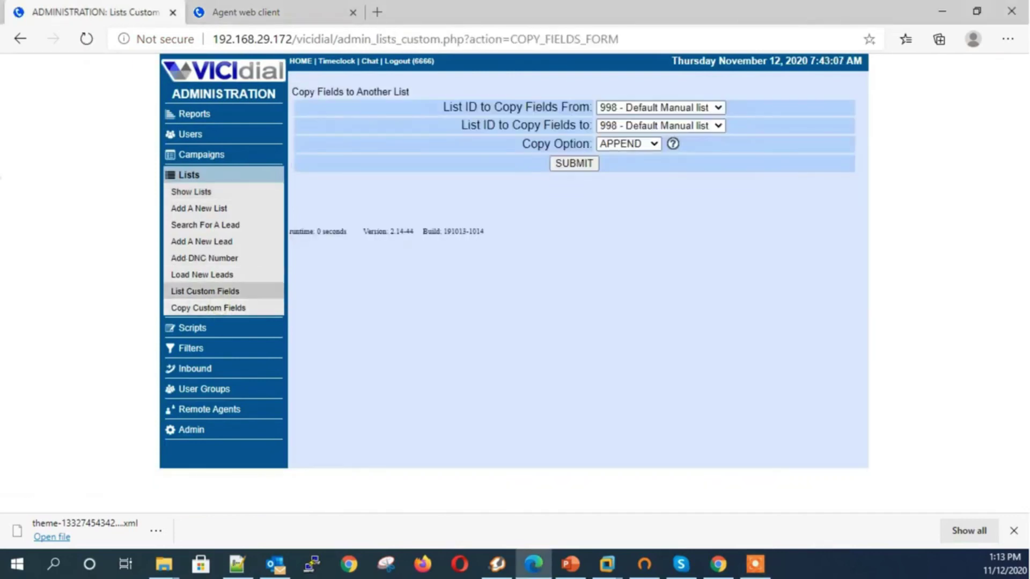
{"action": "left_click", "coordinate": [660, 107]}
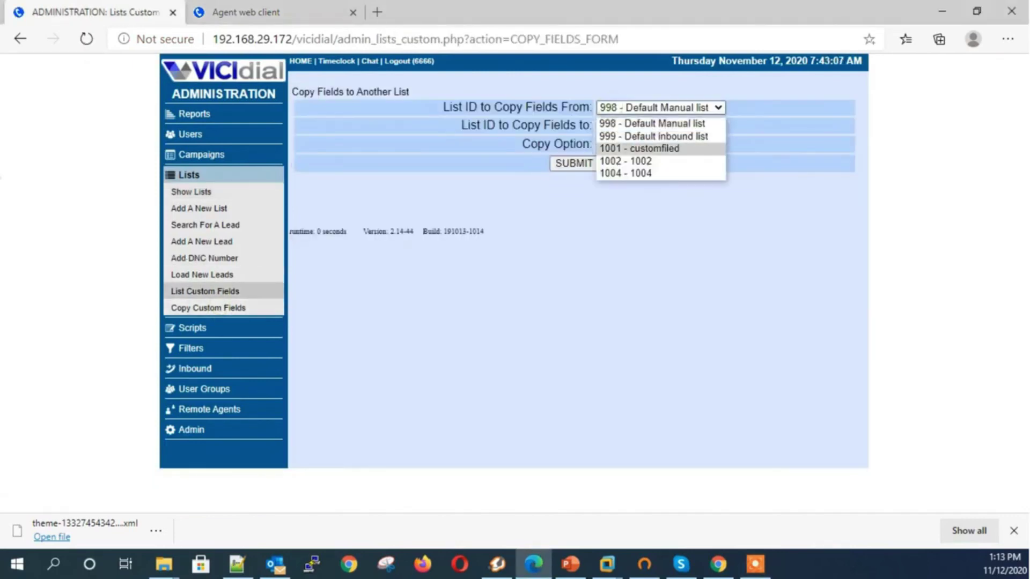
{"action": "left_click", "coordinate": [639, 148]}
{"action": "left_click", "coordinate": [660, 125]}
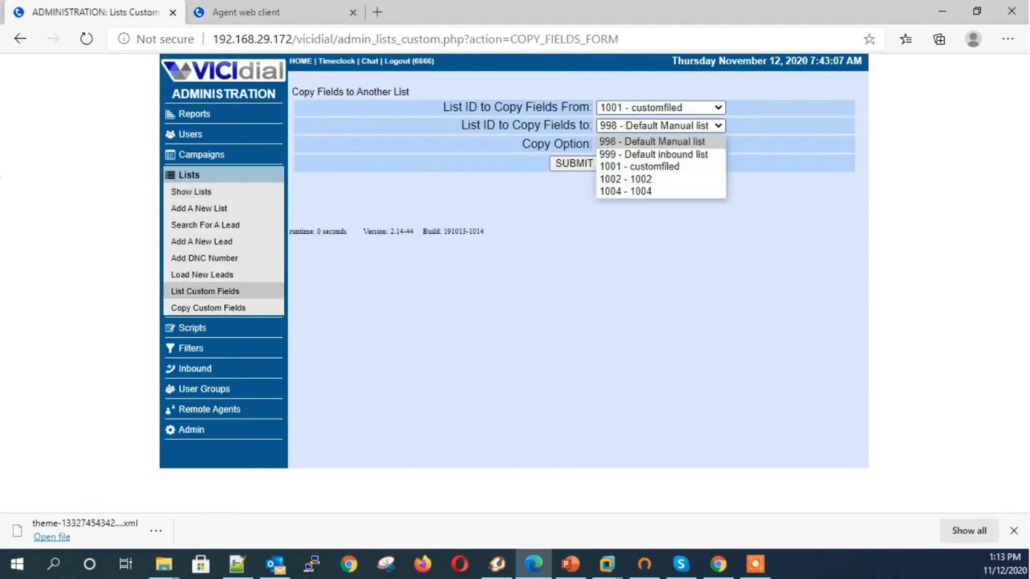
{"action": "left_click", "coordinate": [627, 189]}
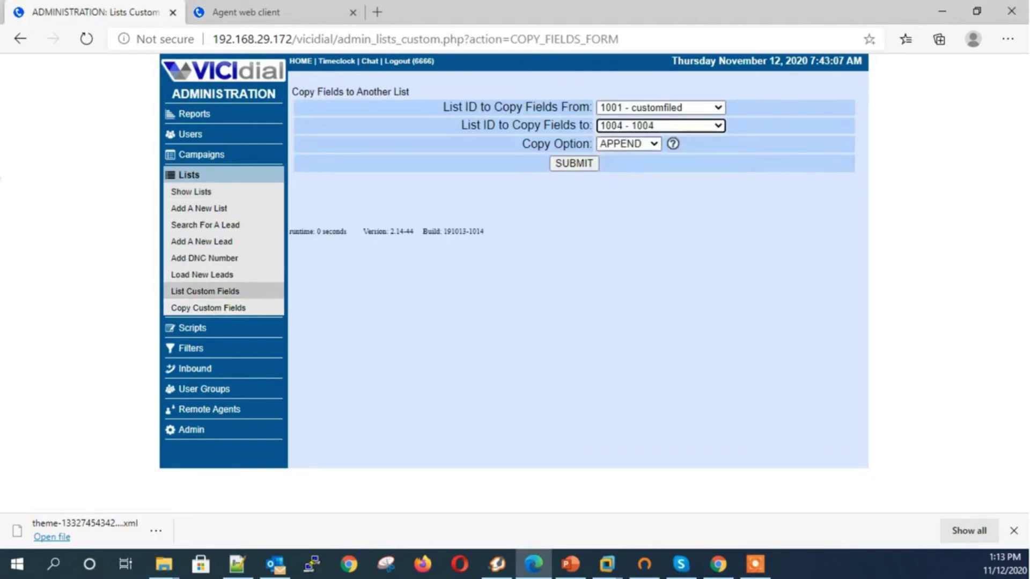
{"action": "left_click", "coordinate": [628, 144]}
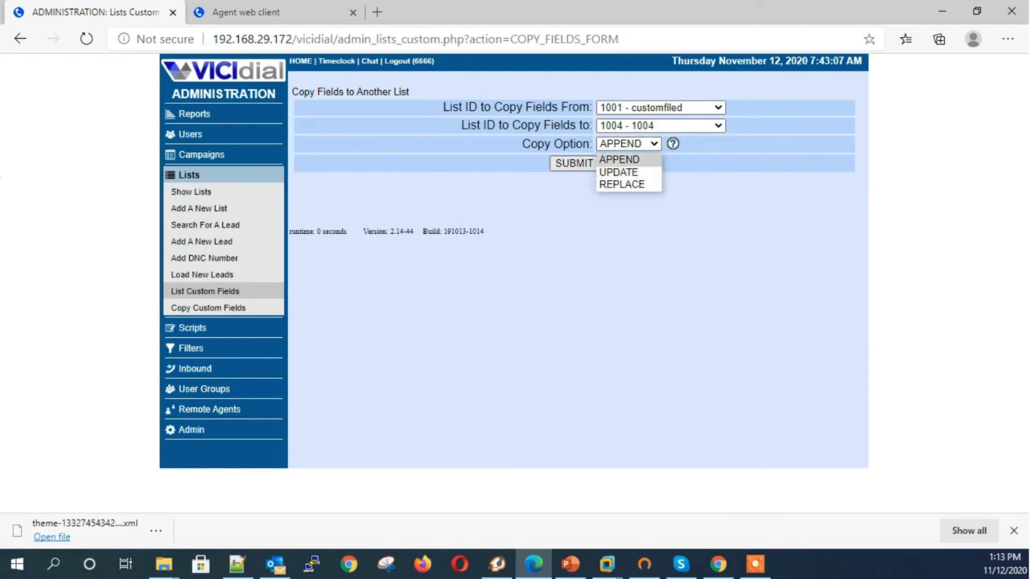
{"action": "key", "text": "Escape"}
{"action": "left_click", "coordinate": [570, 162]}
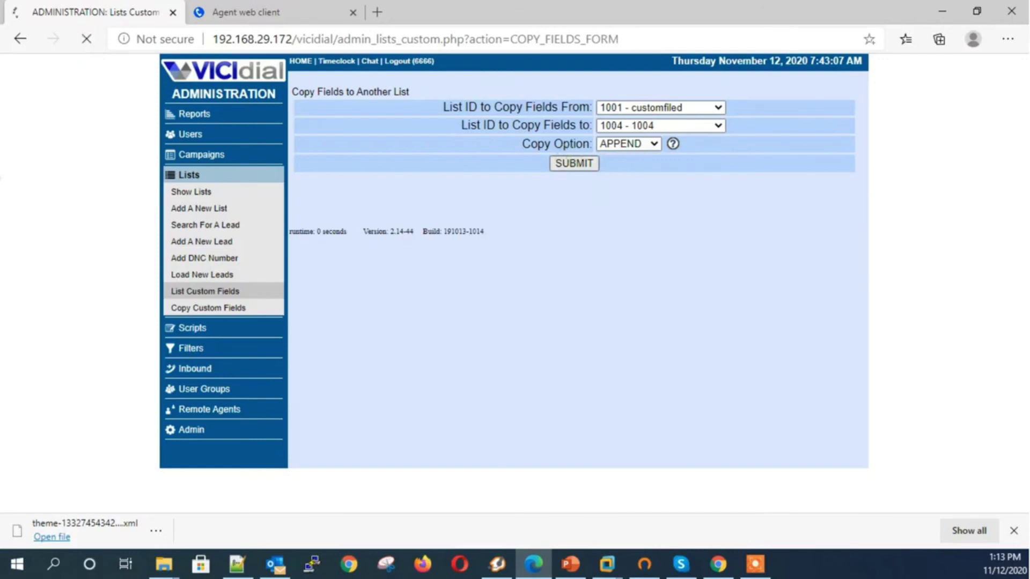
Review the copy confirmation and go to the Reports page
{"action": "left_click_drag", "start_coordinate": [375, 93], "coordinate": [479, 175]}
{"action": "scroll", "coordinate": [349, 303], "scroll_direction": "down", "scroll_amount": 9}
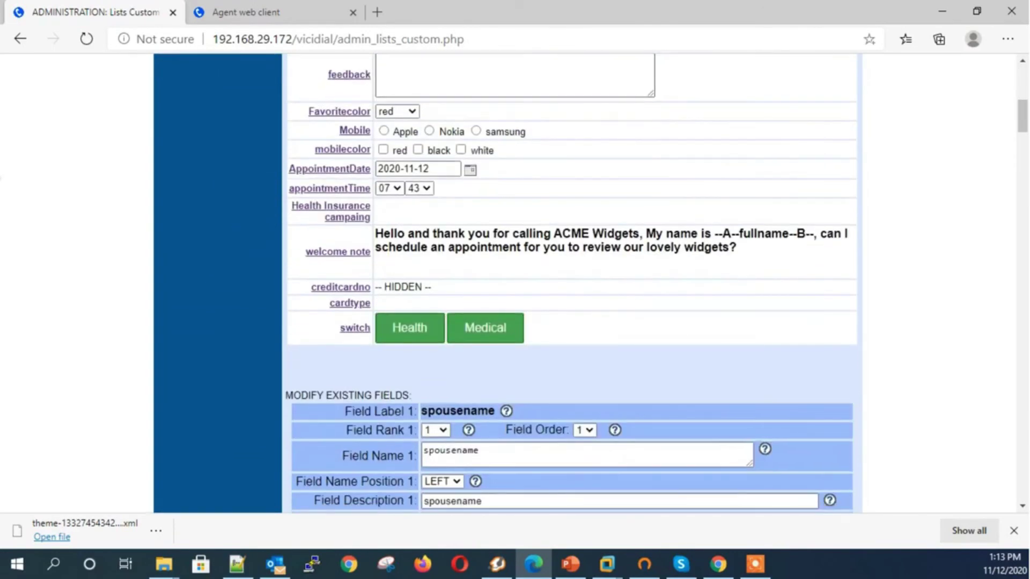
{"action": "scroll", "coordinate": [572, 283], "scroll_direction": "up", "scroll_amount": 8}
{"action": "scroll", "coordinate": [513, 180], "scroll_direction": "up", "scroll_amount": 2}
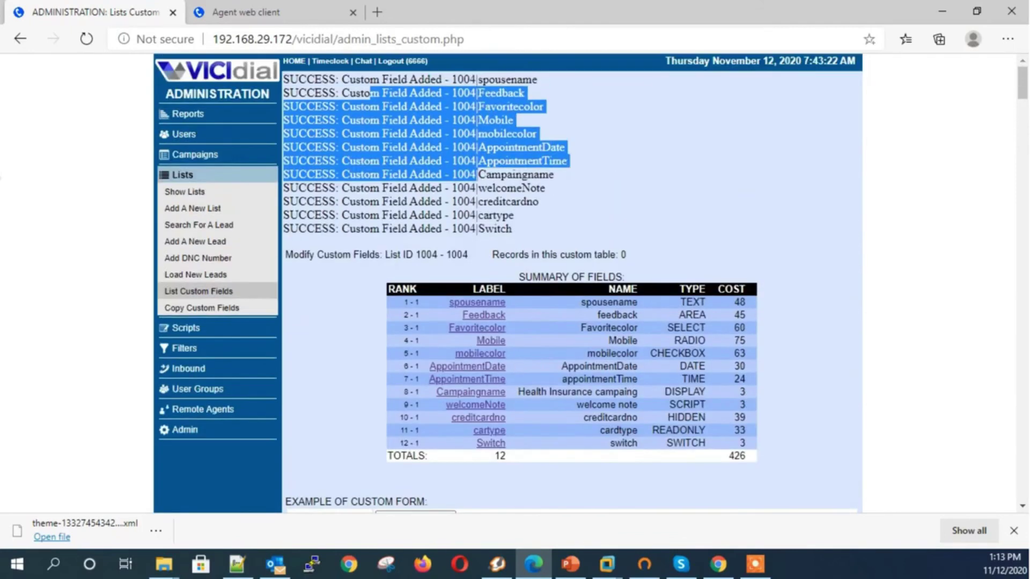
{"action": "left_click", "coordinate": [514, 180]}
{"action": "left_click", "coordinate": [188, 113]}
In the Export Calls Report, include custom fields and limit to campaign Health and list 1001
{"action": "scroll", "coordinate": [386, 215], "scroll_direction": "down", "scroll_amount": 3}
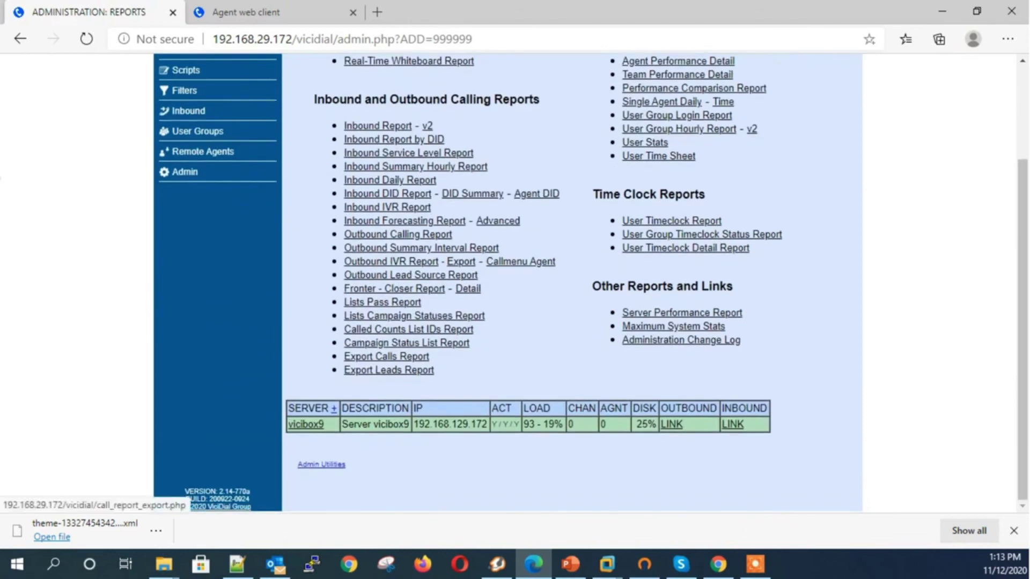
{"action": "left_click", "coordinate": [386, 356]}
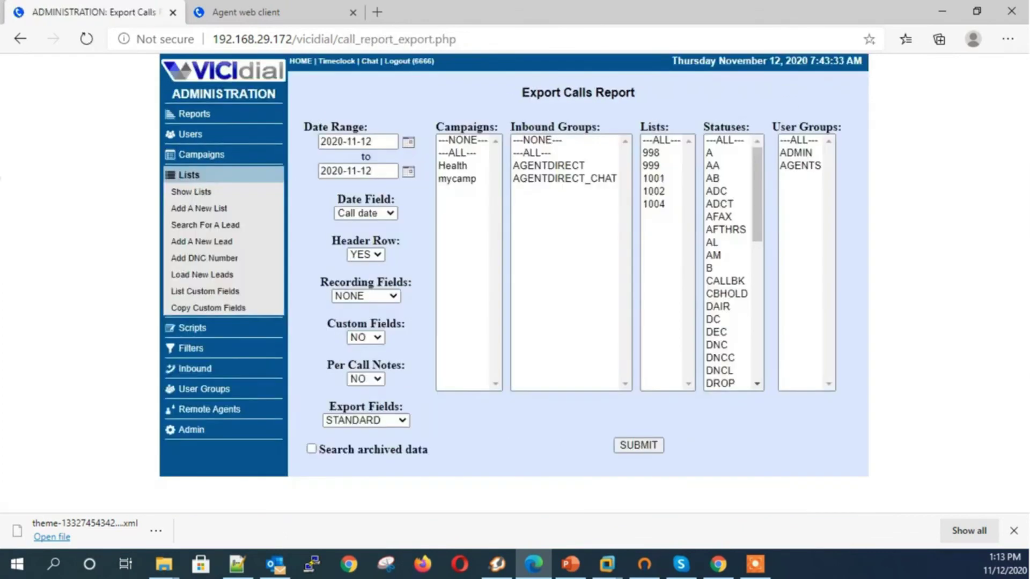
{"action": "left_click", "coordinate": [365, 337]}
{"action": "left_click", "coordinate": [365, 354]}
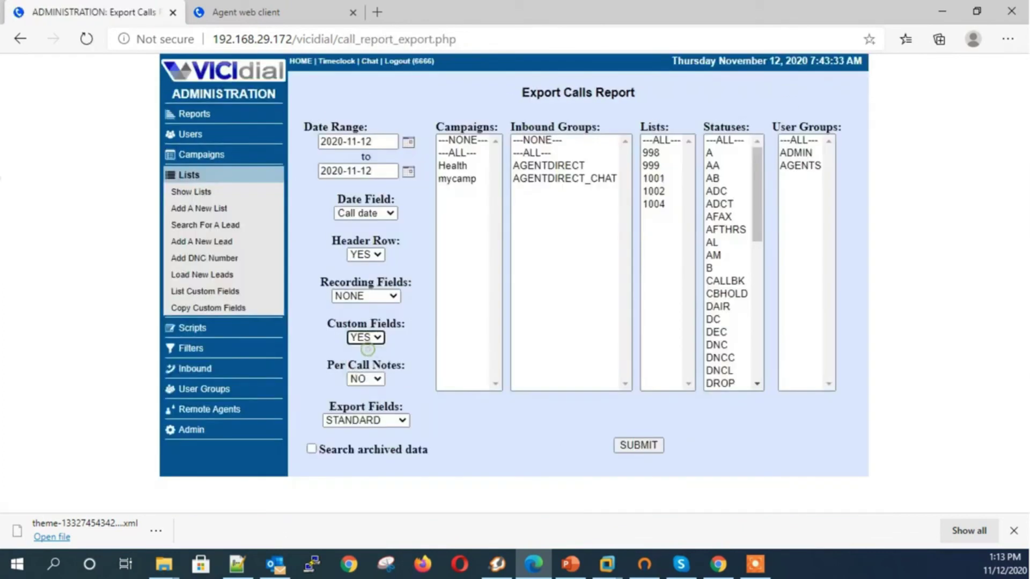
{"action": "triple_click", "coordinate": [365, 324]}
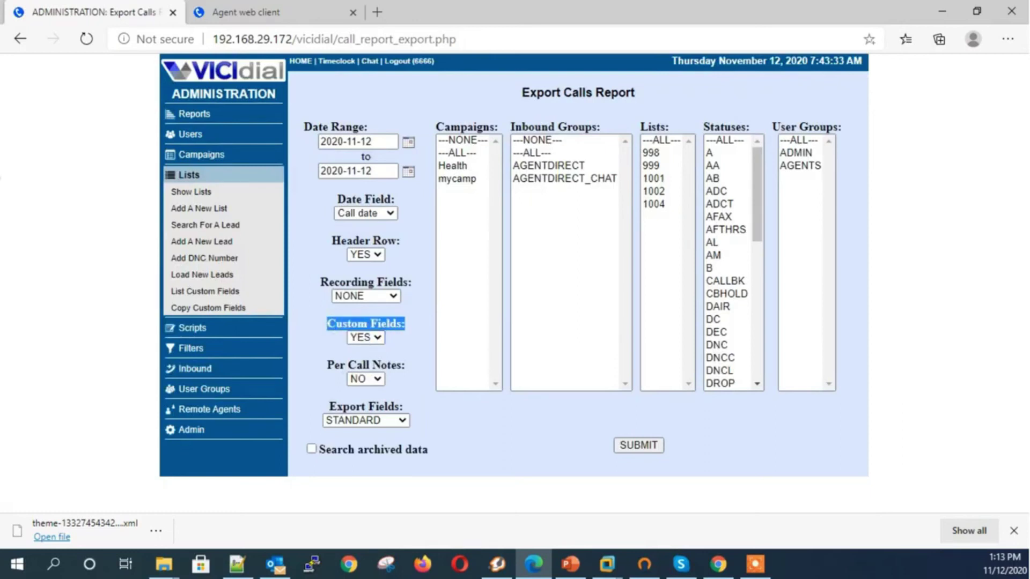
{"action": "left_click", "coordinate": [452, 165]}
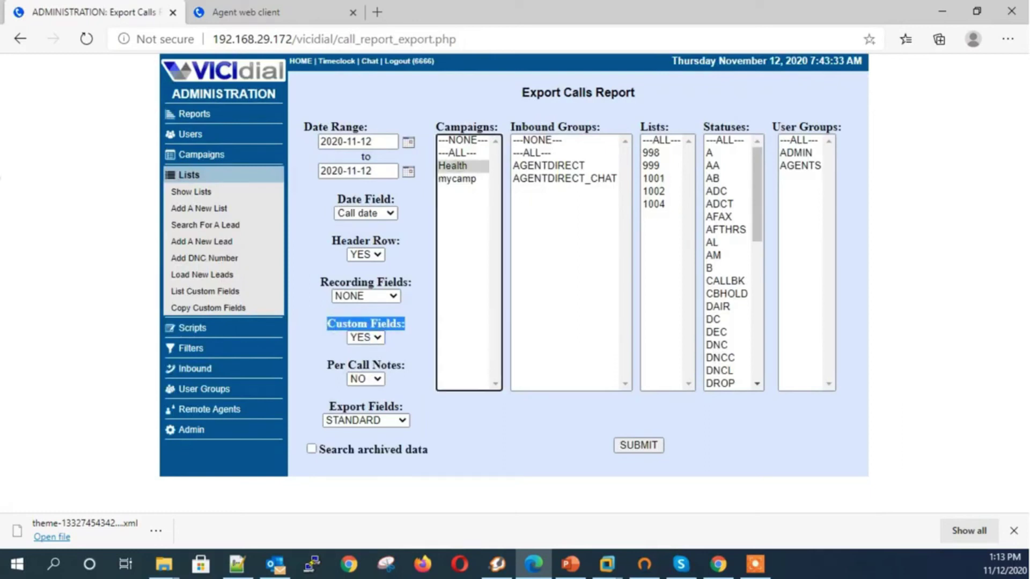
{"action": "left_click", "coordinate": [658, 178]}
Include all statuses and user groups, choose EXTENDED export fields, run the export and open the file
{"action": "left_click", "coordinate": [725, 140]}
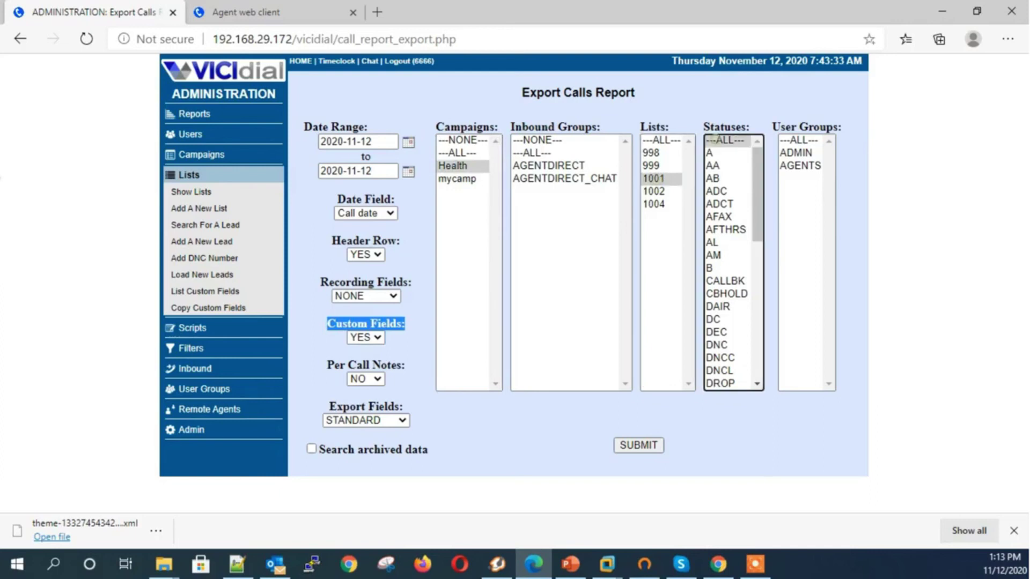
{"action": "left_click", "coordinate": [798, 140]}
{"action": "left_click", "coordinate": [638, 445]}
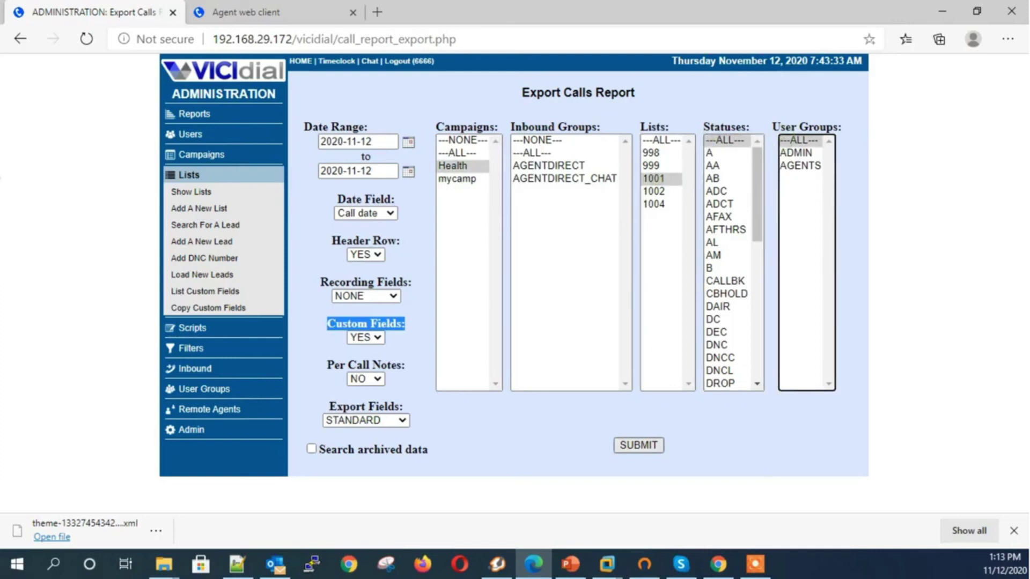
{"action": "left_click", "coordinate": [366, 421]}
{"action": "left_click", "coordinate": [350, 448]}
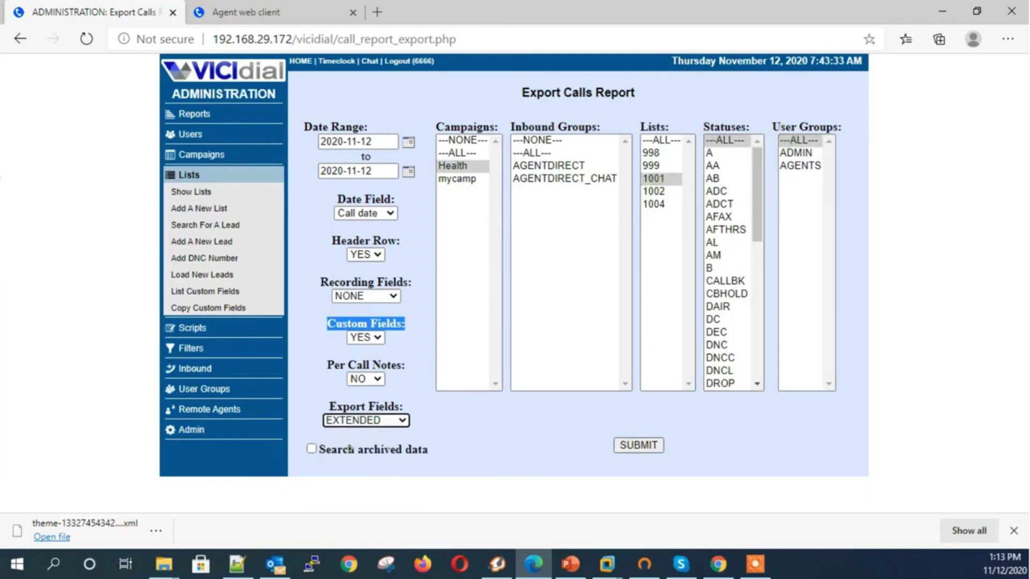
{"action": "left_click", "coordinate": [634, 445]}
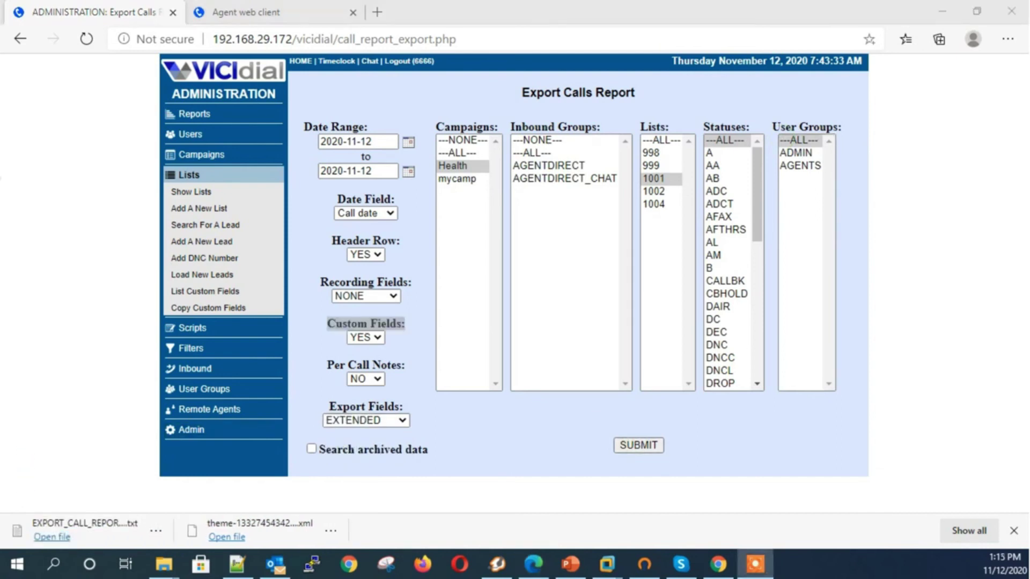
{"action": "left_click", "coordinate": [51, 537]}
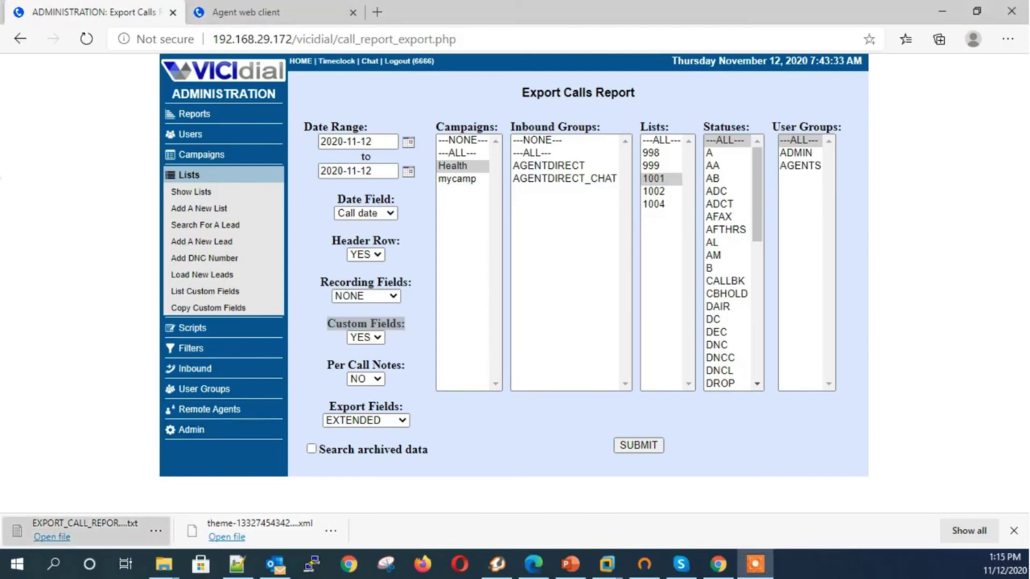
Scroll right and highlight the exported spouse name, green, Nokia and red,black values on the sale row
{"action": "scroll", "coordinate": [459, 263], "scroll_direction": "right", "scroll_amount": 15}
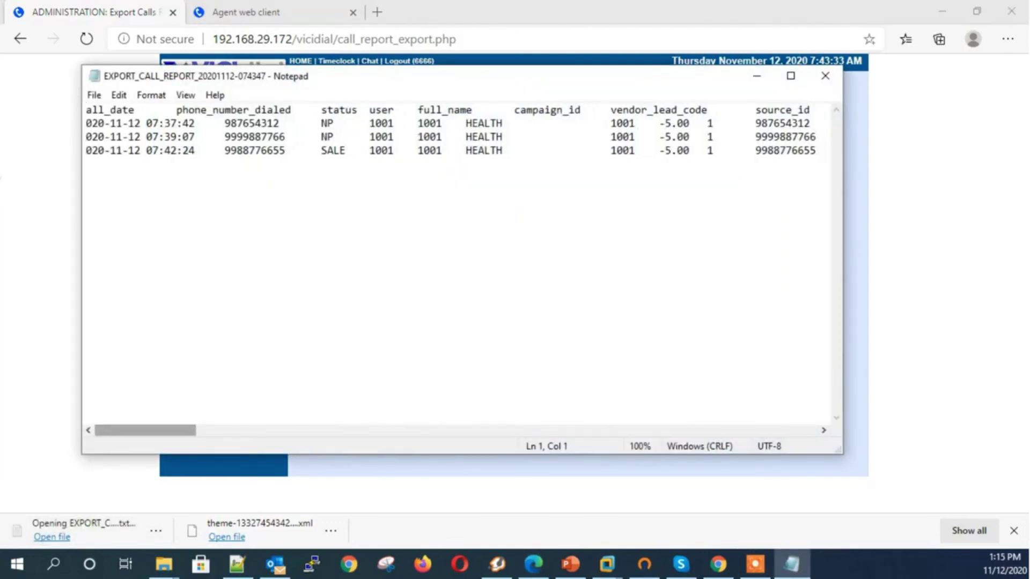
{"action": "scroll", "coordinate": [459, 263], "scroll_direction": "right", "scroll_amount": 10}
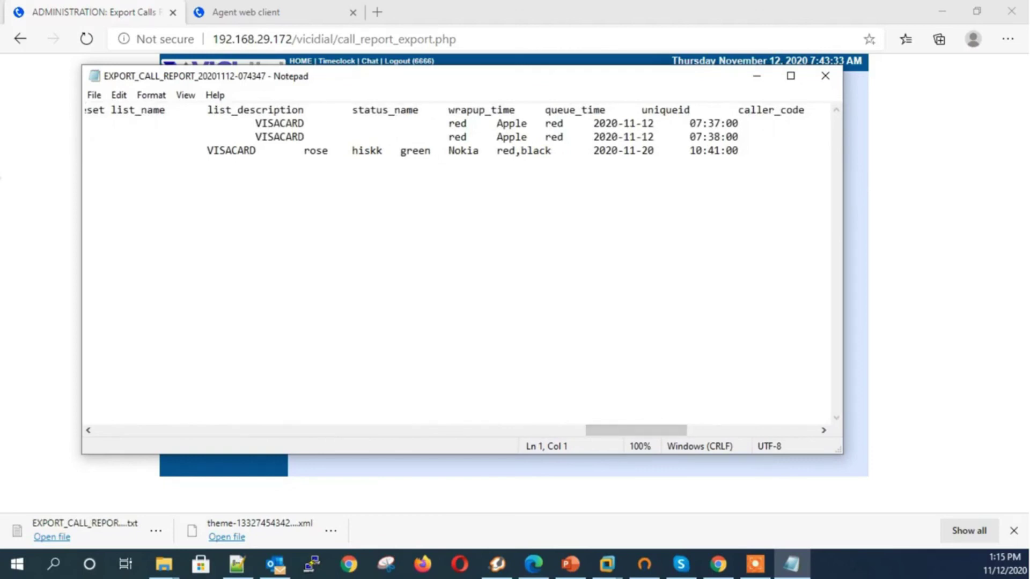
{"action": "double_click", "coordinate": [315, 150]}
{"action": "double_click", "coordinate": [415, 150]}
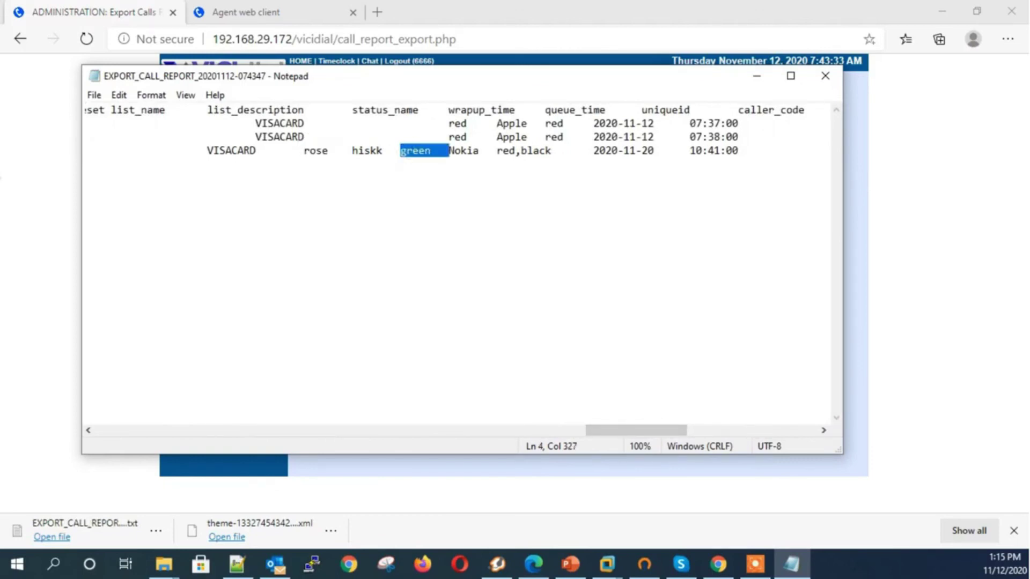
{"action": "double_click", "coordinate": [464, 150]}
{"action": "double_click", "coordinate": [497, 150]}
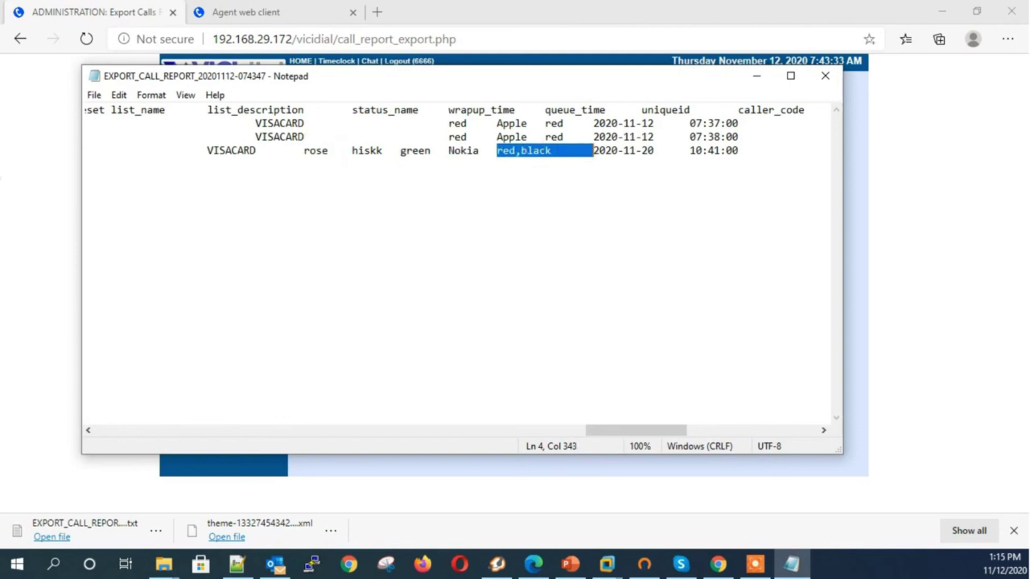